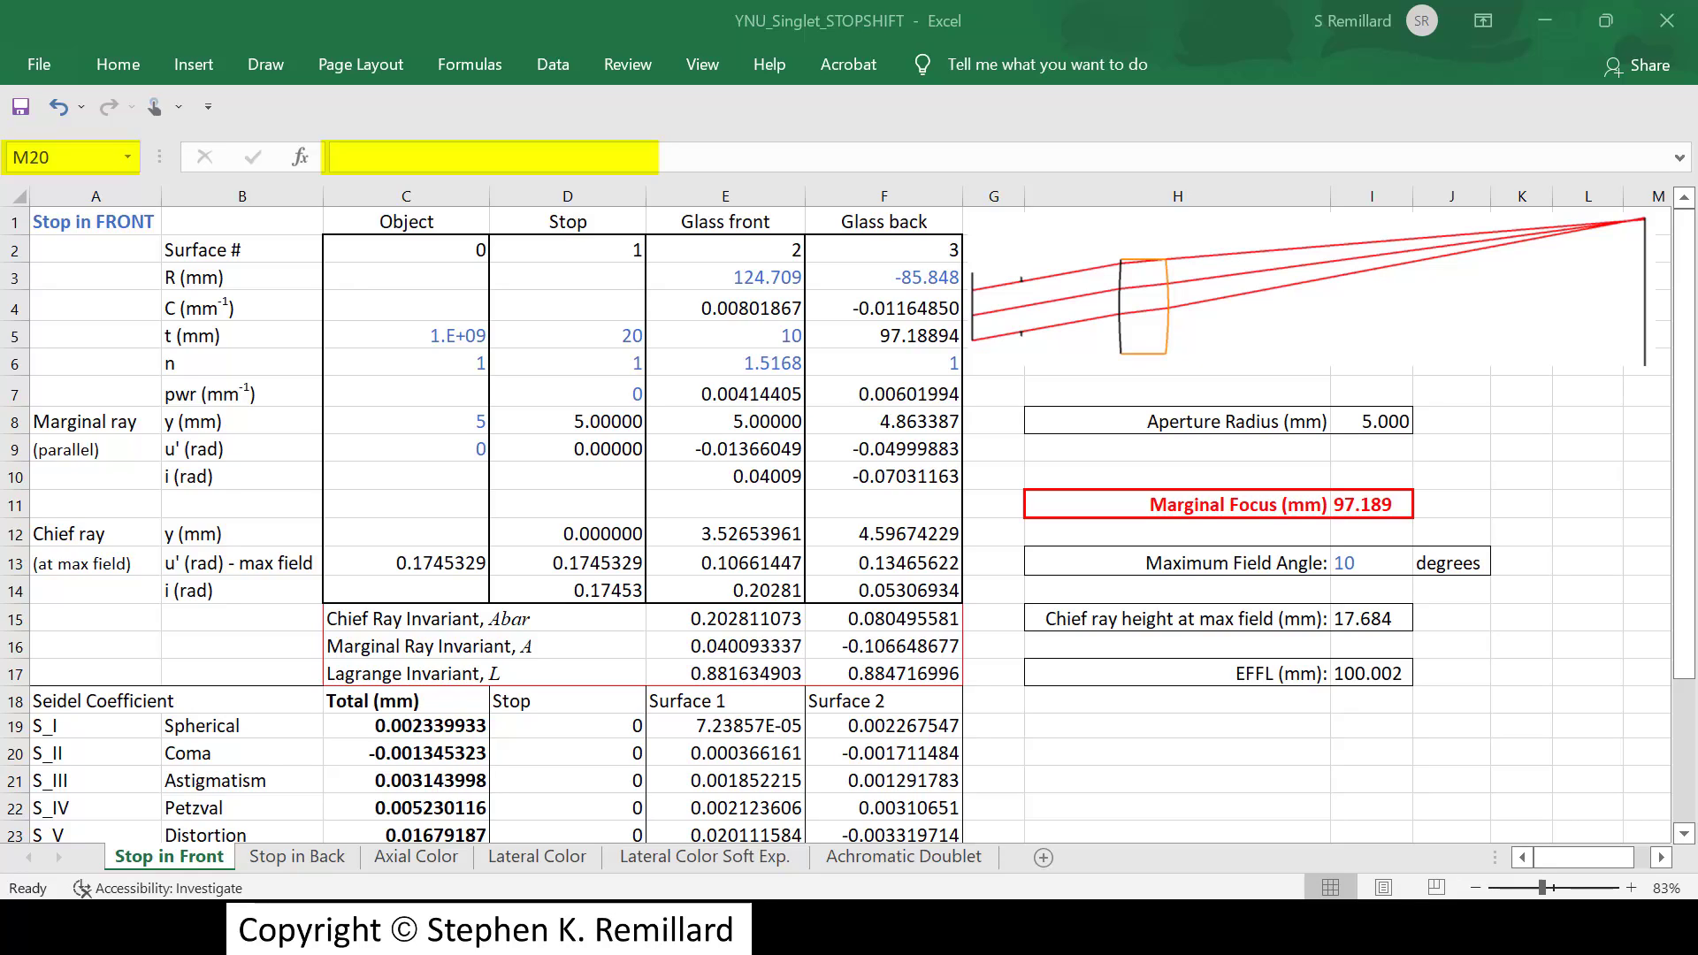
Step: Review the Object column's thickness, refractive index, and marginal ray height and angle in cells C2 through C10
left_click(406, 250)
key("Down")
key("Down")
key("Down")
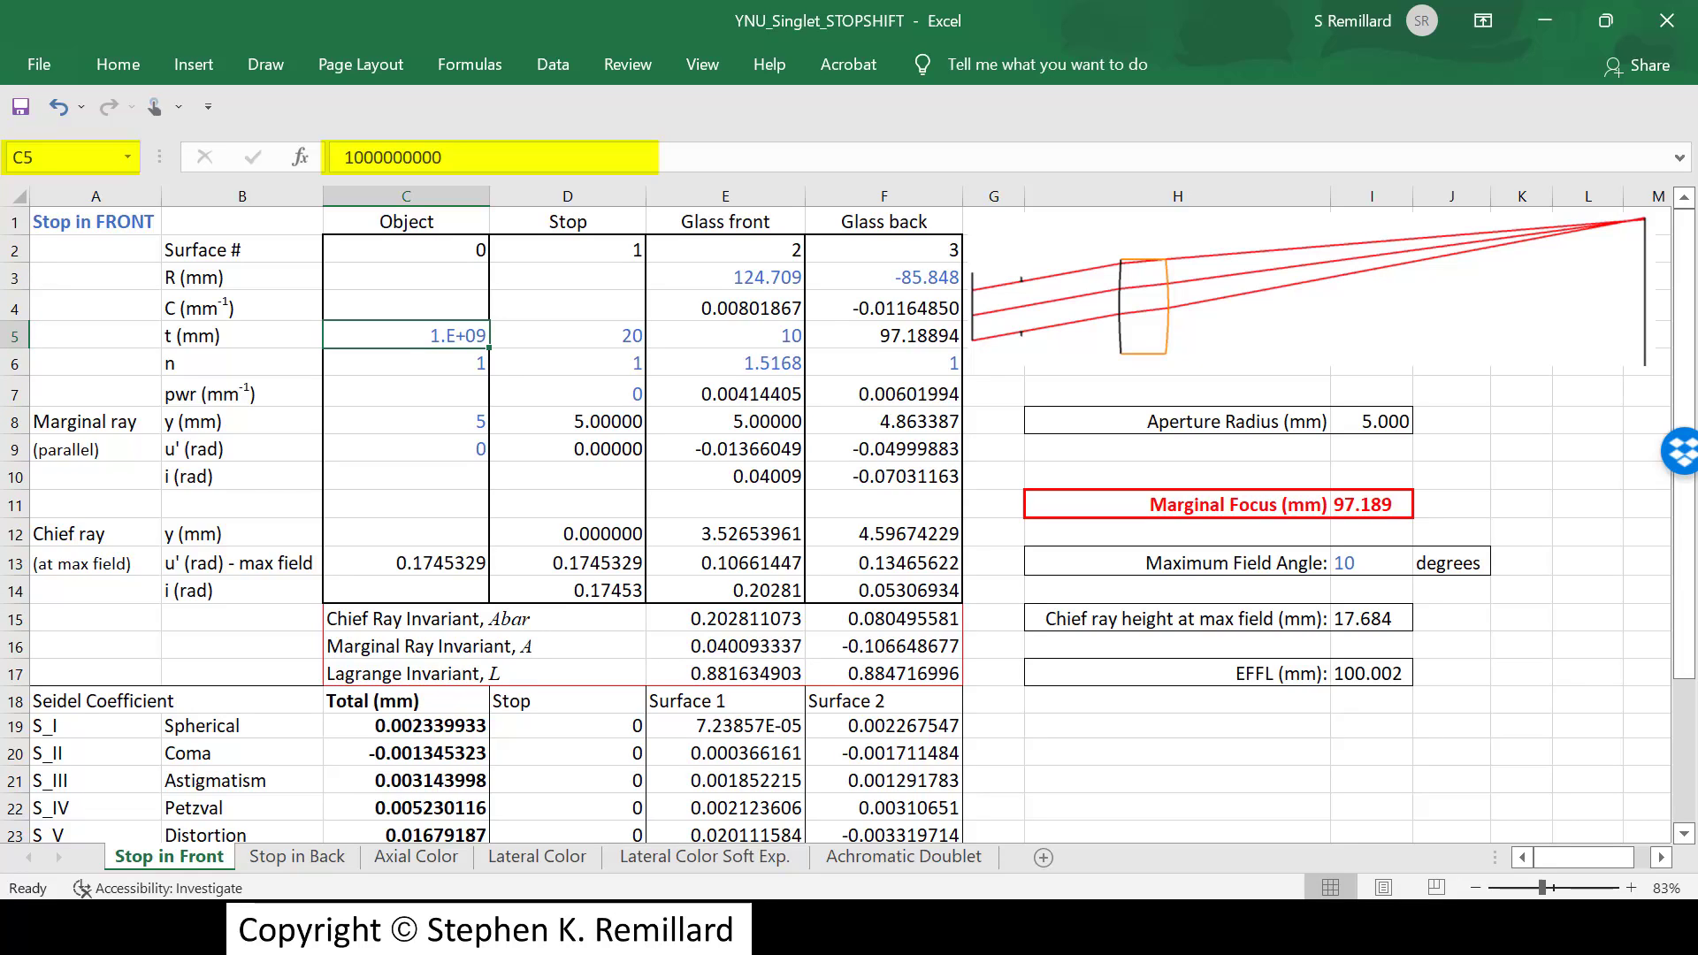
key("Down")
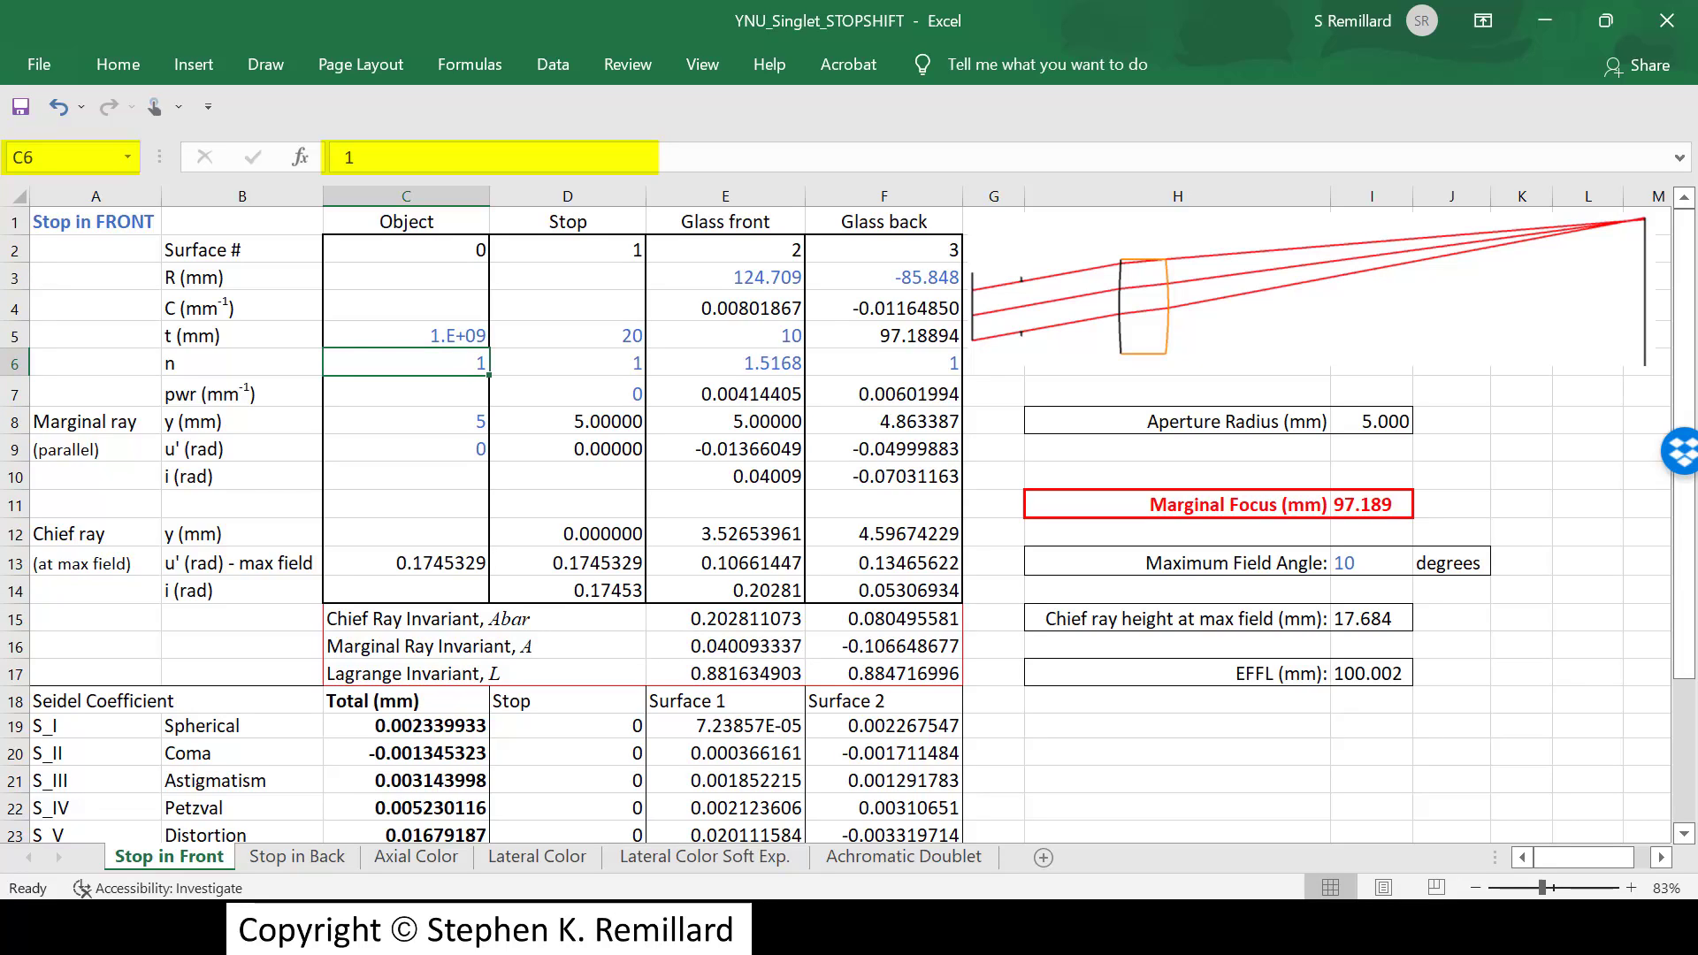
key("Down")
key("Down")
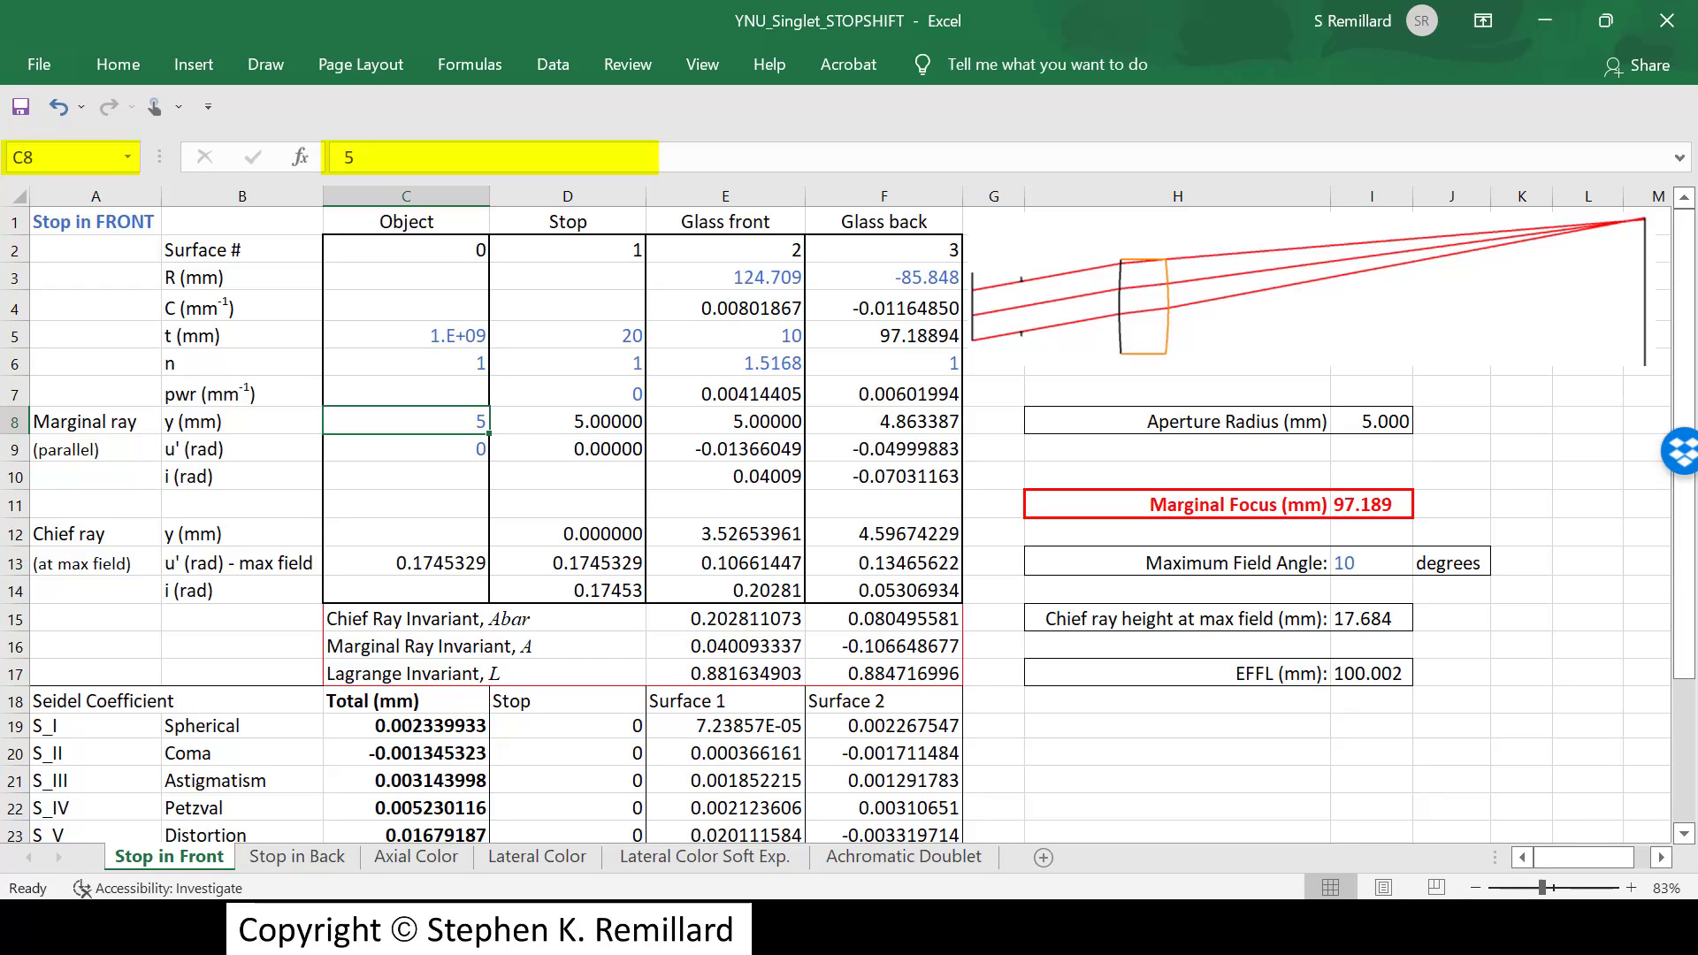
key("Down")
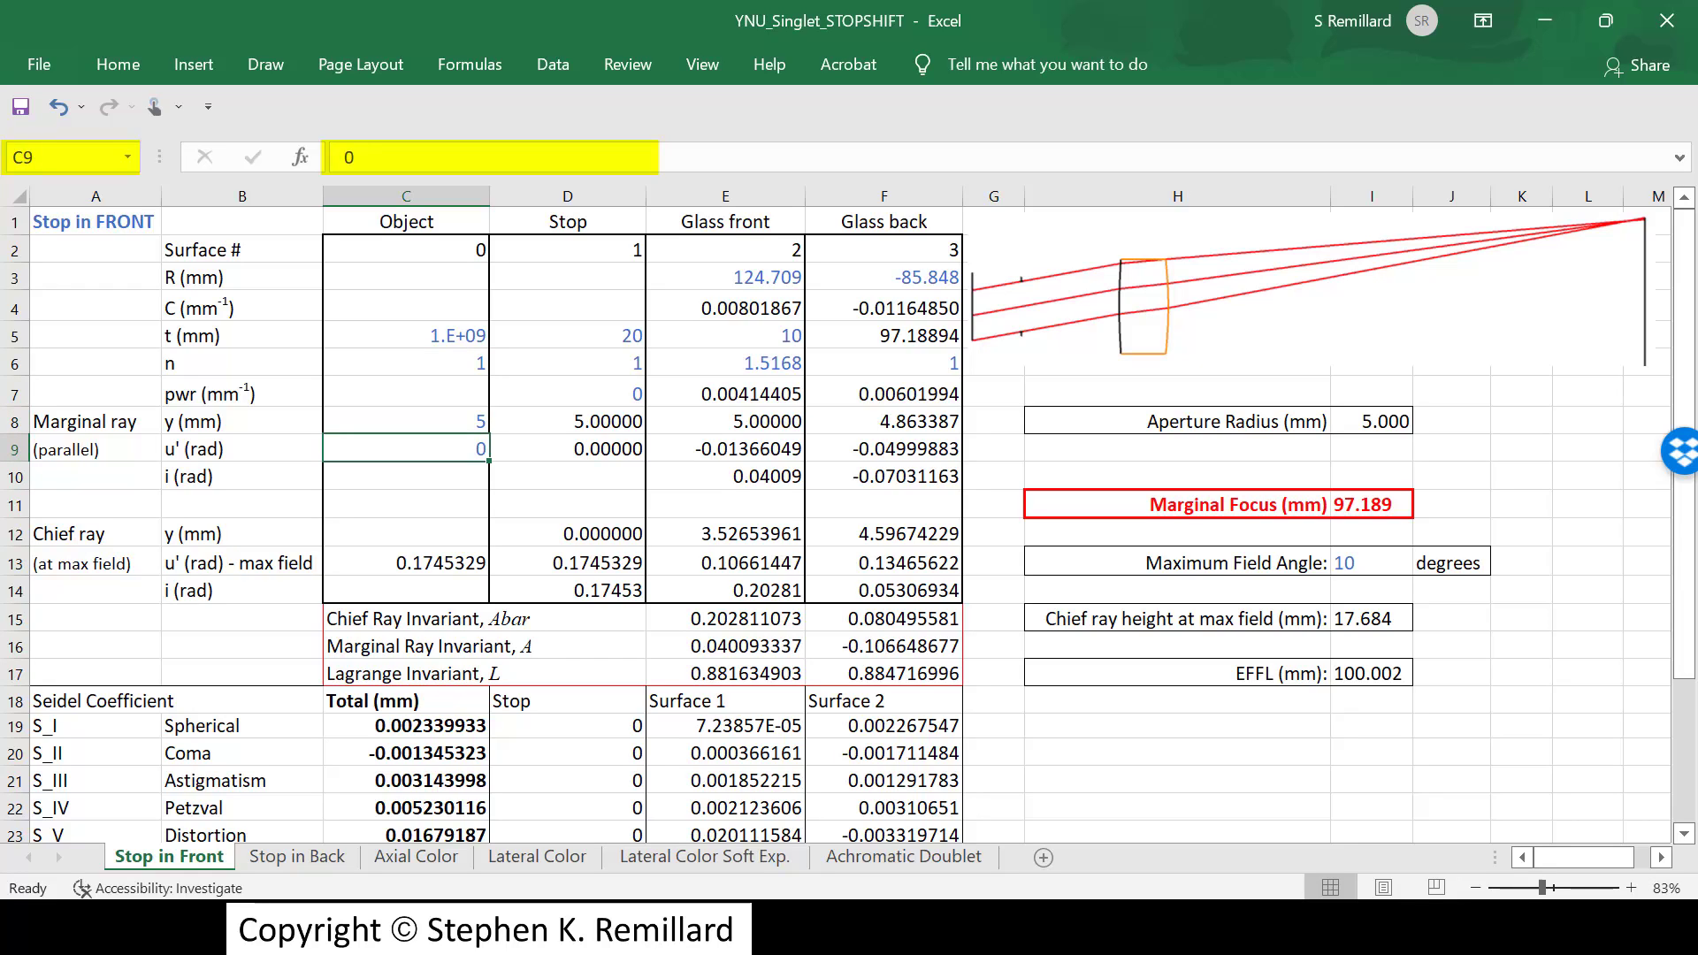
key("Down")
key("Down")
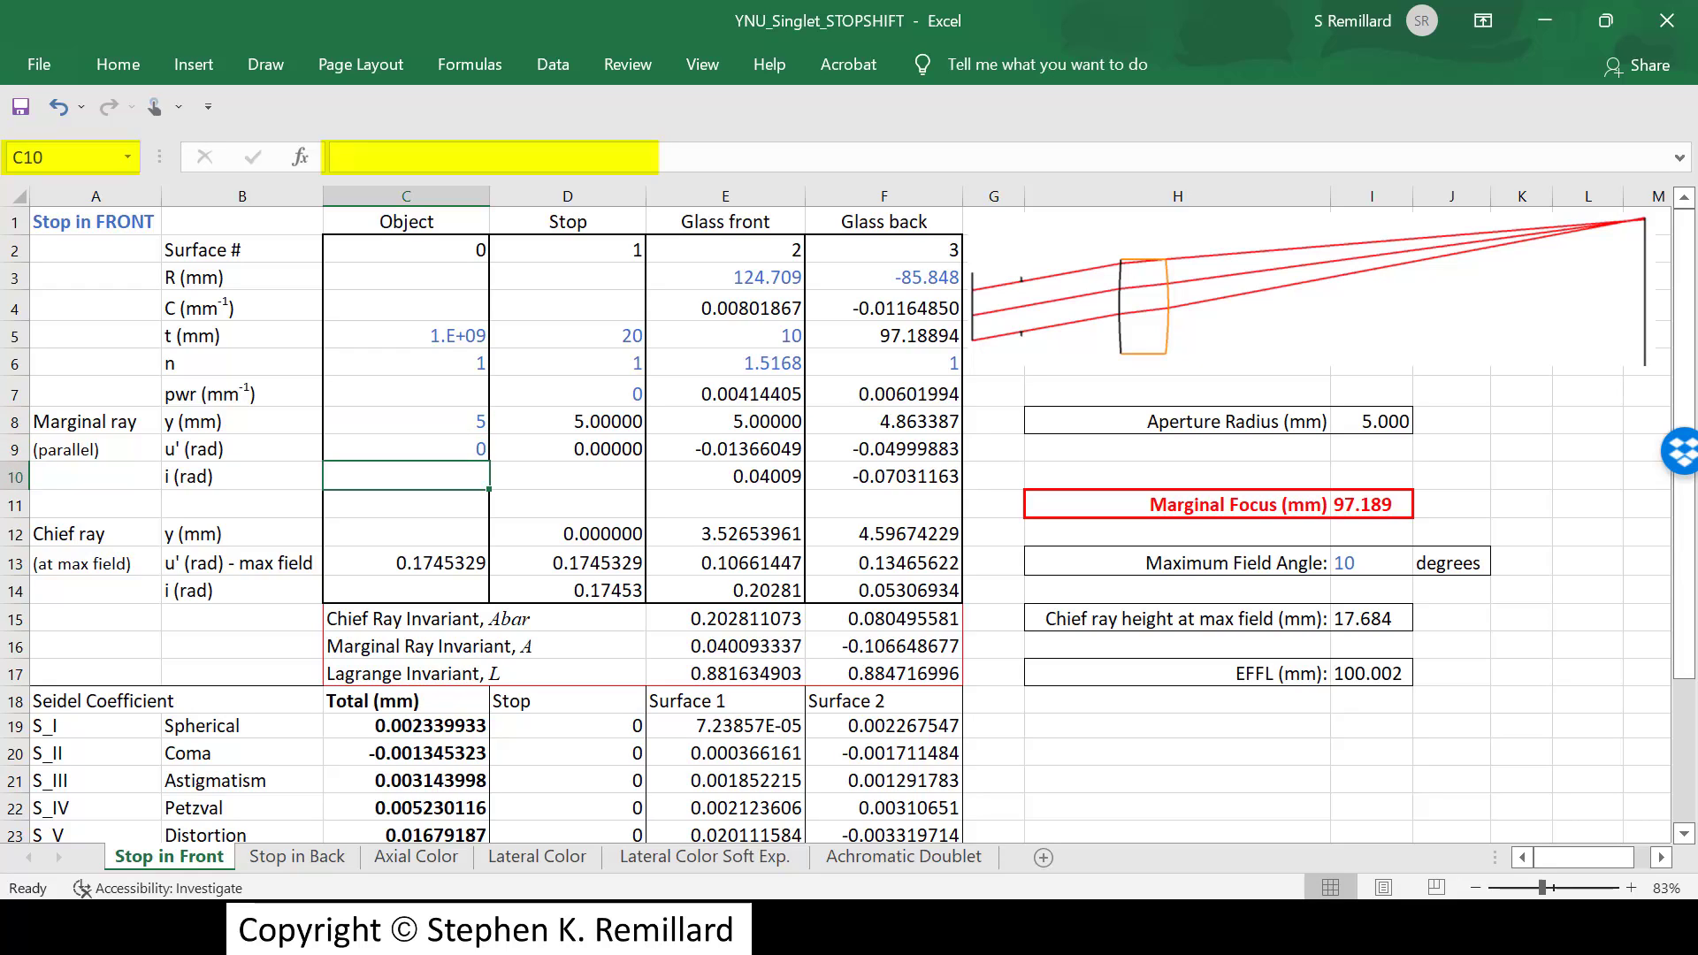
Step: Inspect the Object column's chief ray angle formula in C13 and the Maximum Field Angle cell I13 it refers to
key("Down")
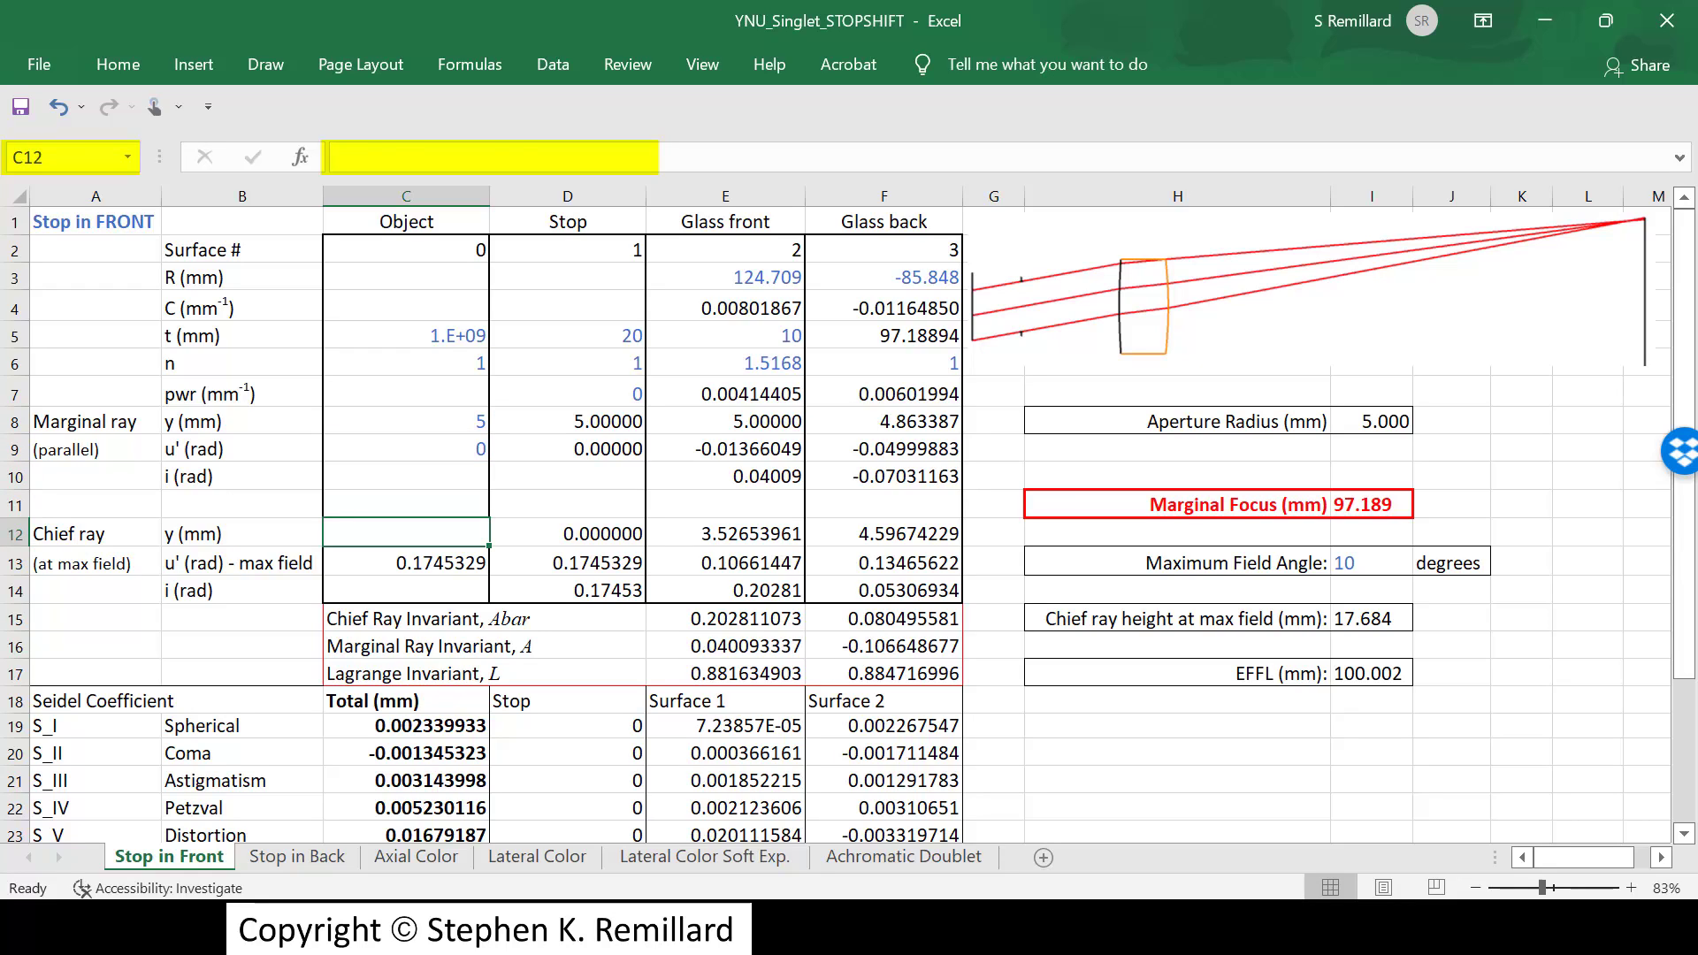
key("Down")
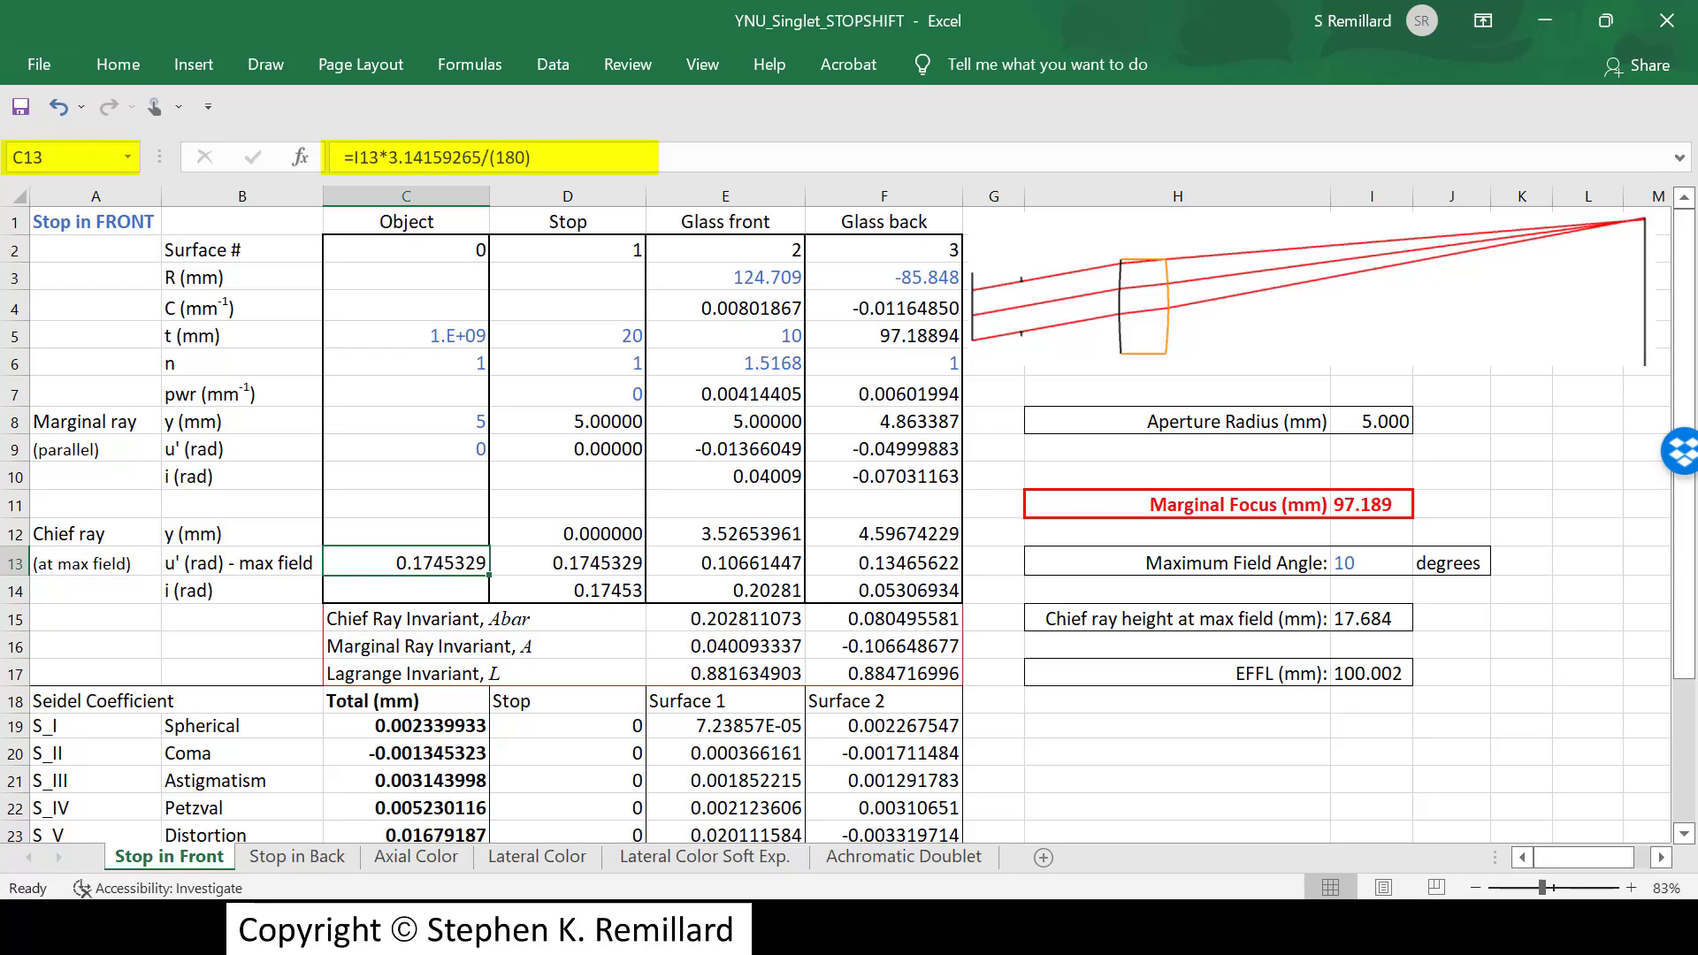
left_click(1371, 563)
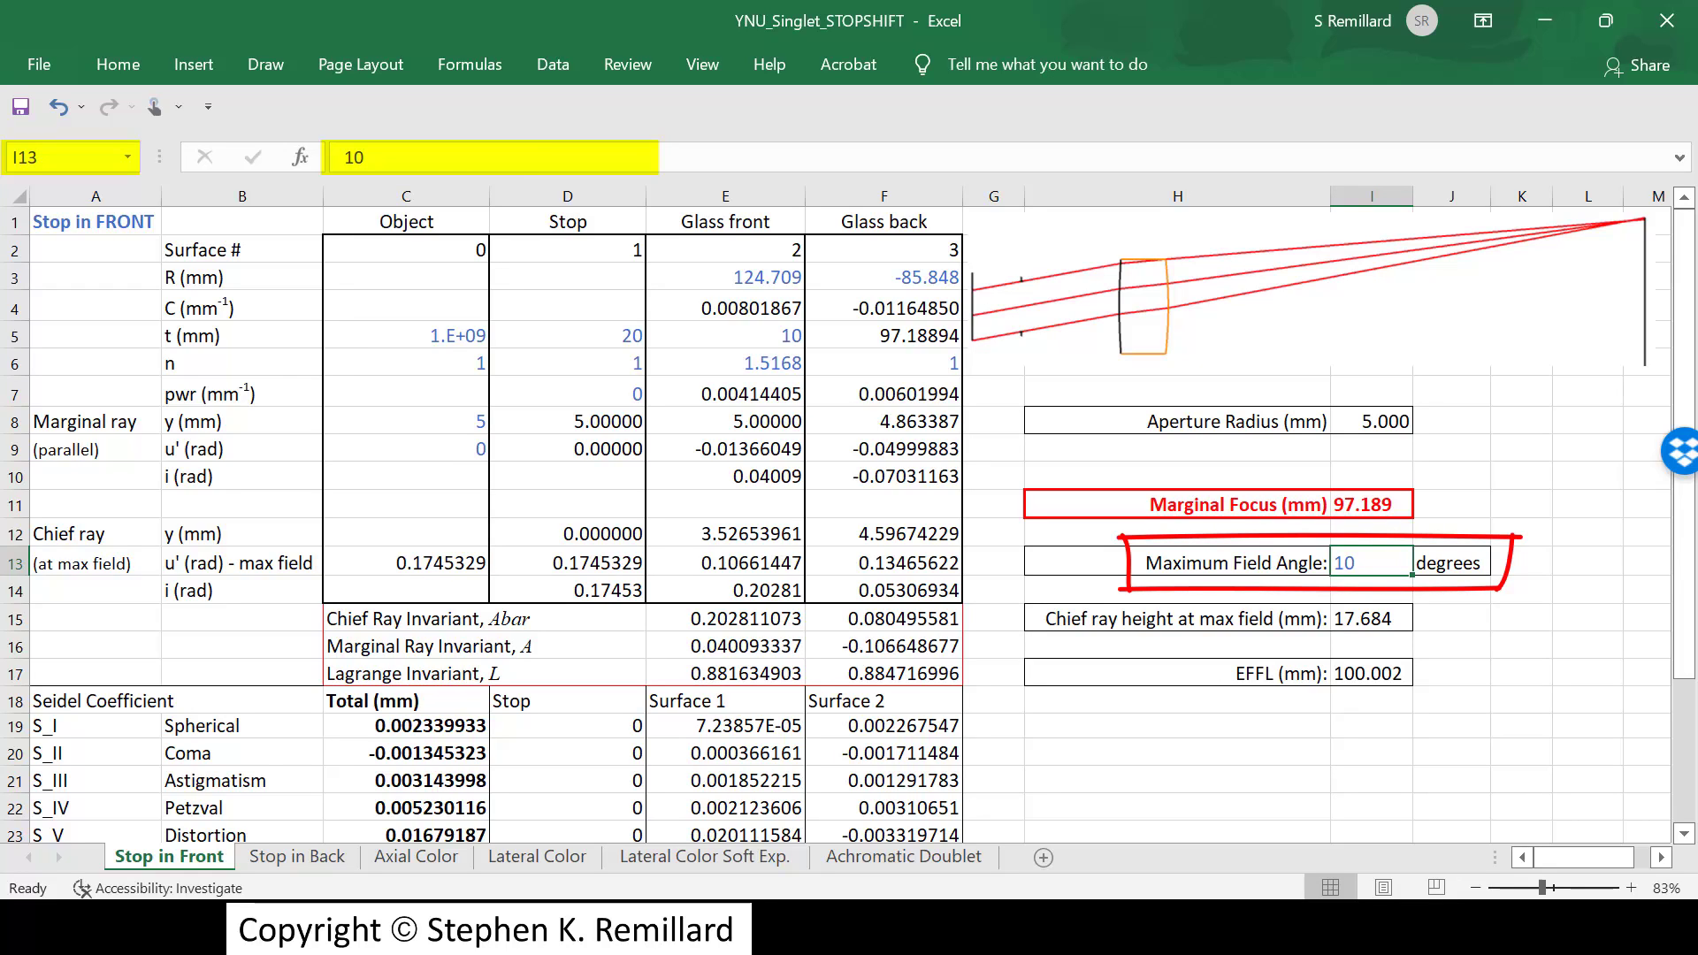
left_click(406, 563)
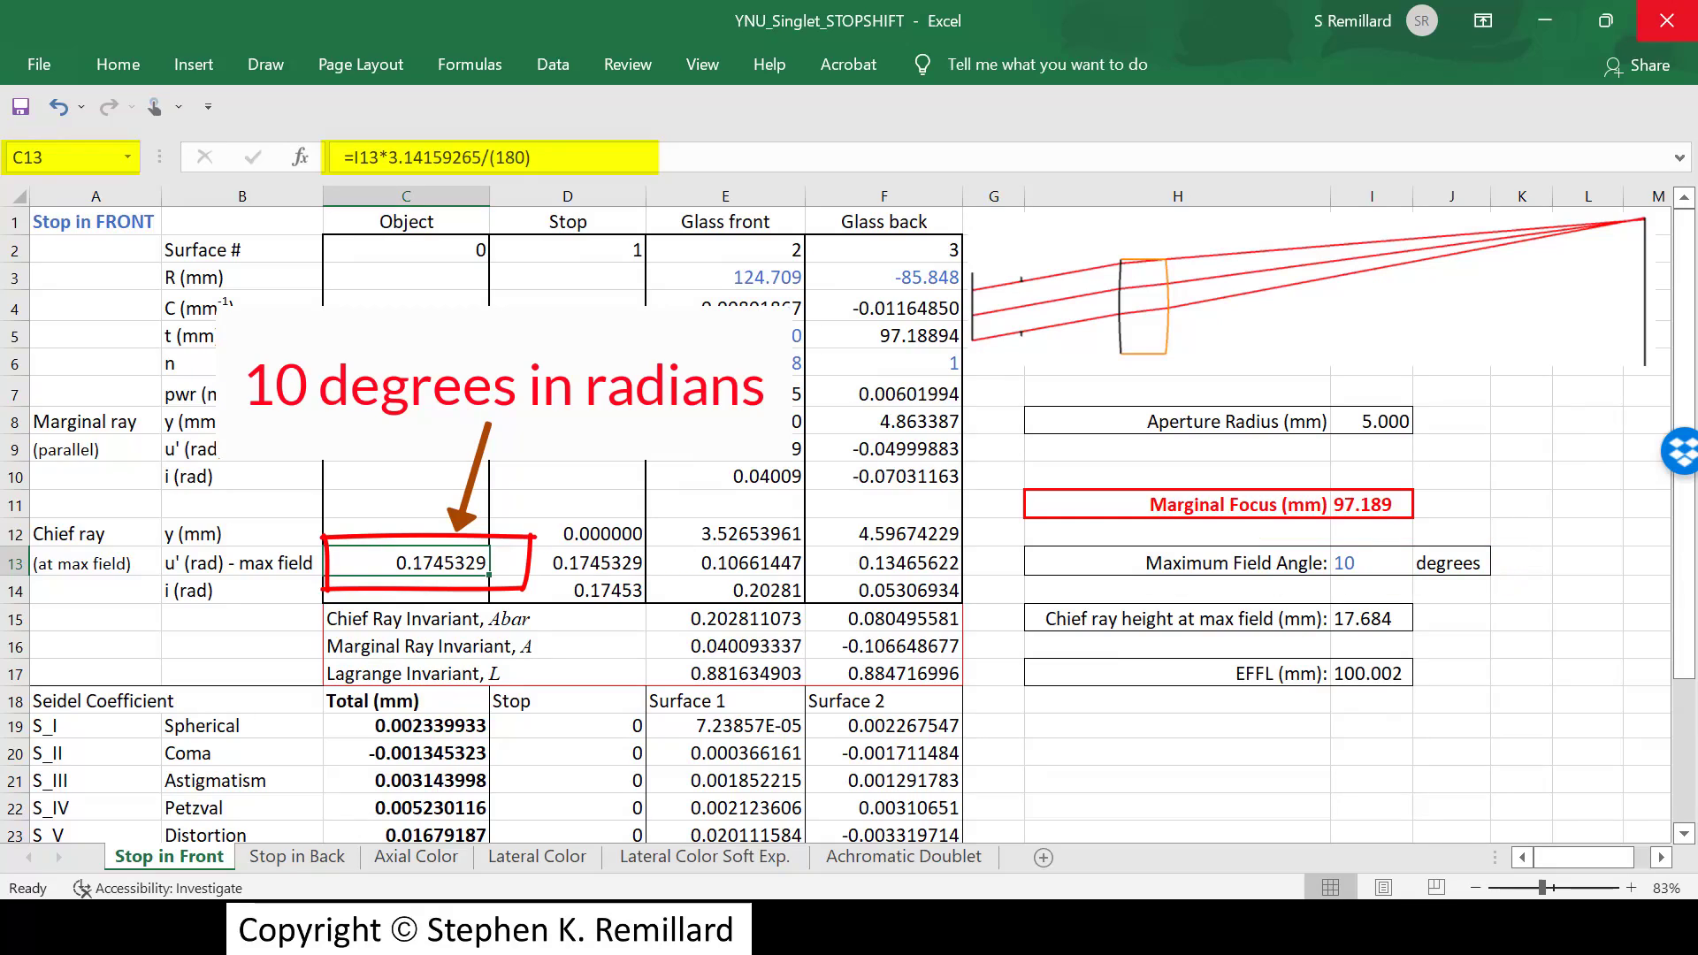
Step: Review the Stop column's surface parameters from surface number to power, including the thickness in D5
key("Right")
left_click(567, 249)
key("Down")
key("Down")
key("Down")
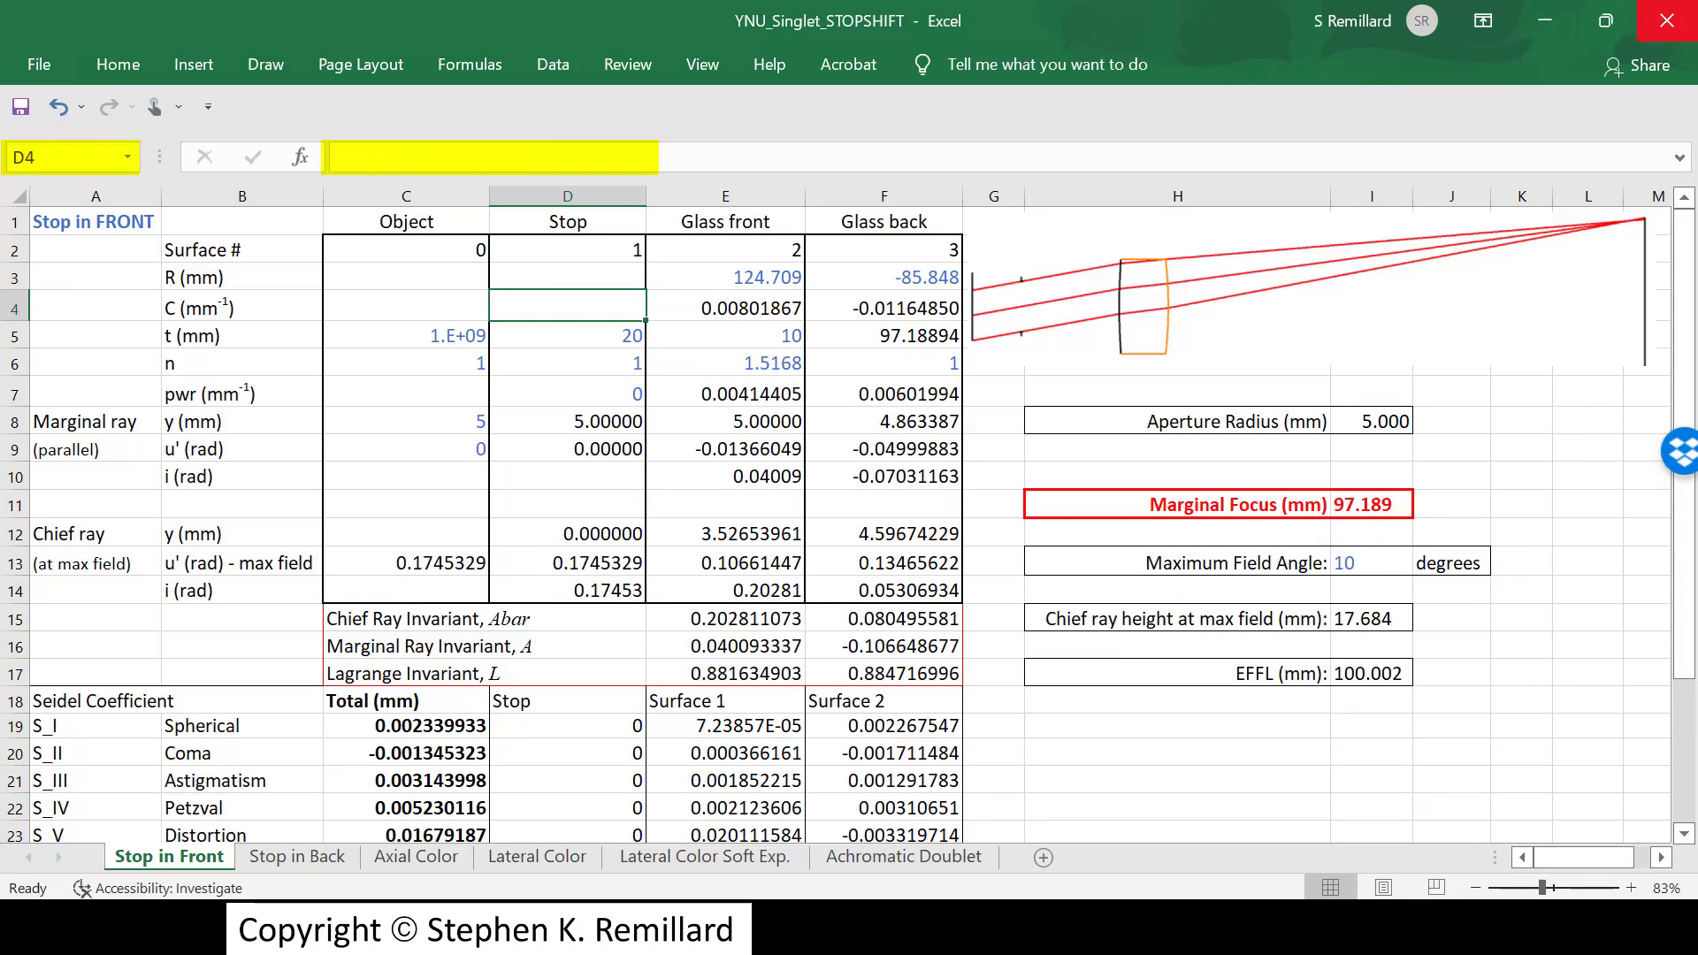
mouse_move(531, 315)
left_mouse_down()
mouse_move(591, 354)
mouse_move(676, 315)
mouse_move(492, 314)
left_mouse_up()
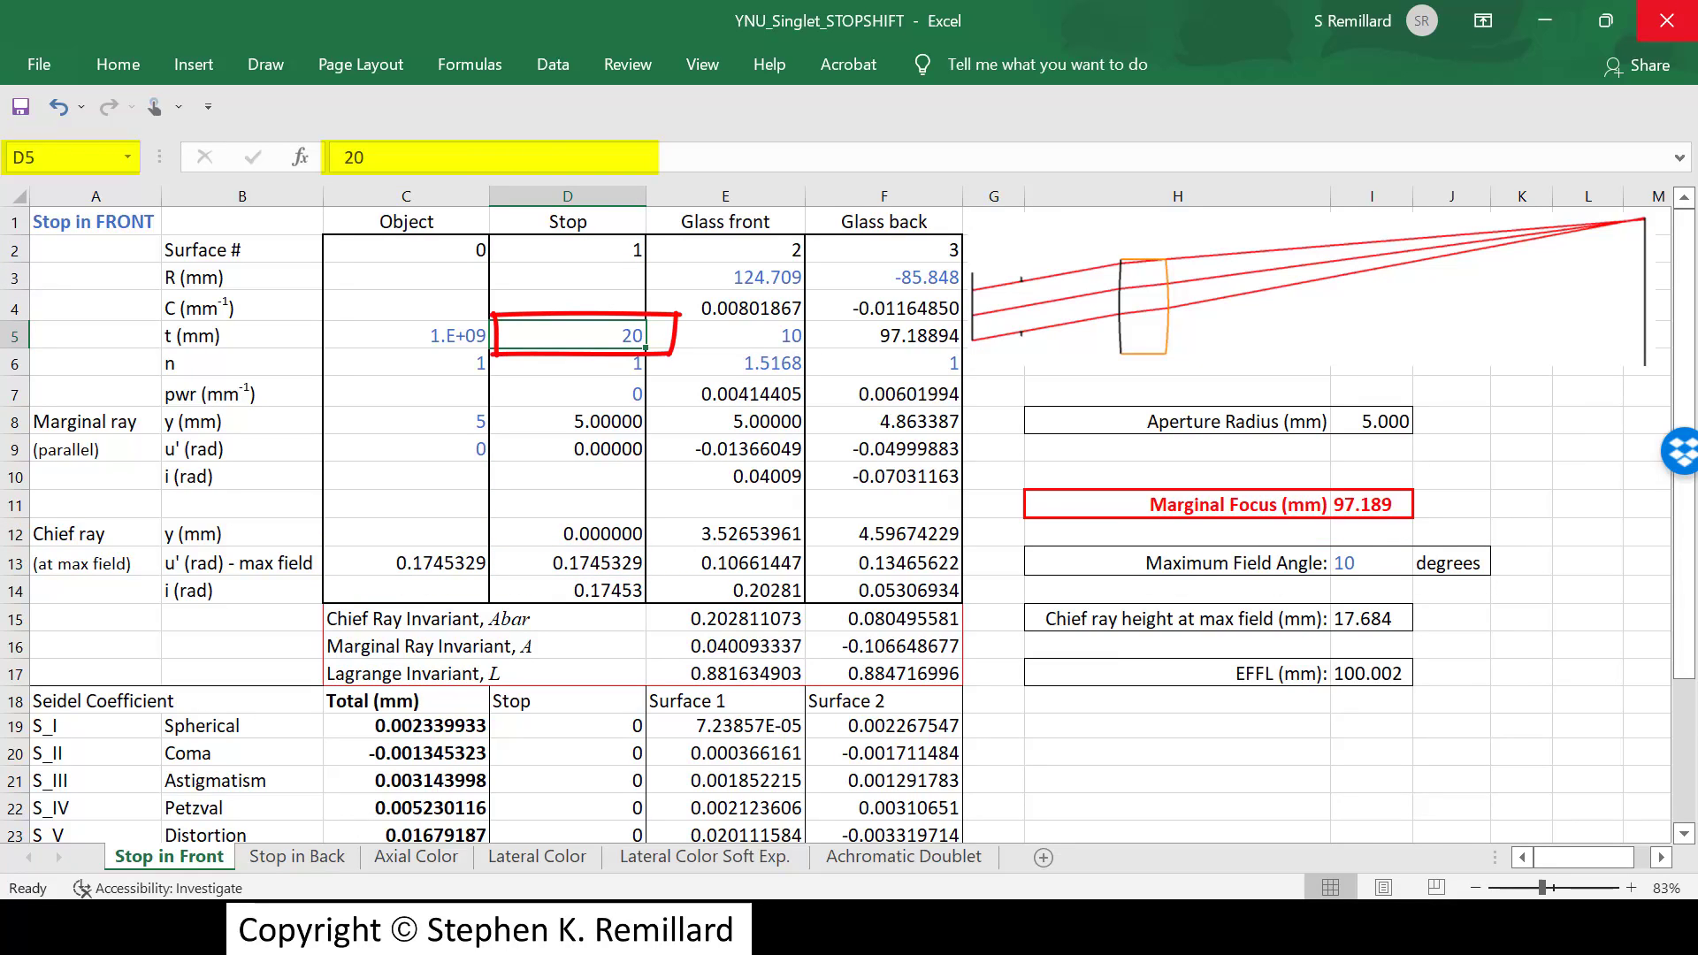
key("Down")
key("Down")
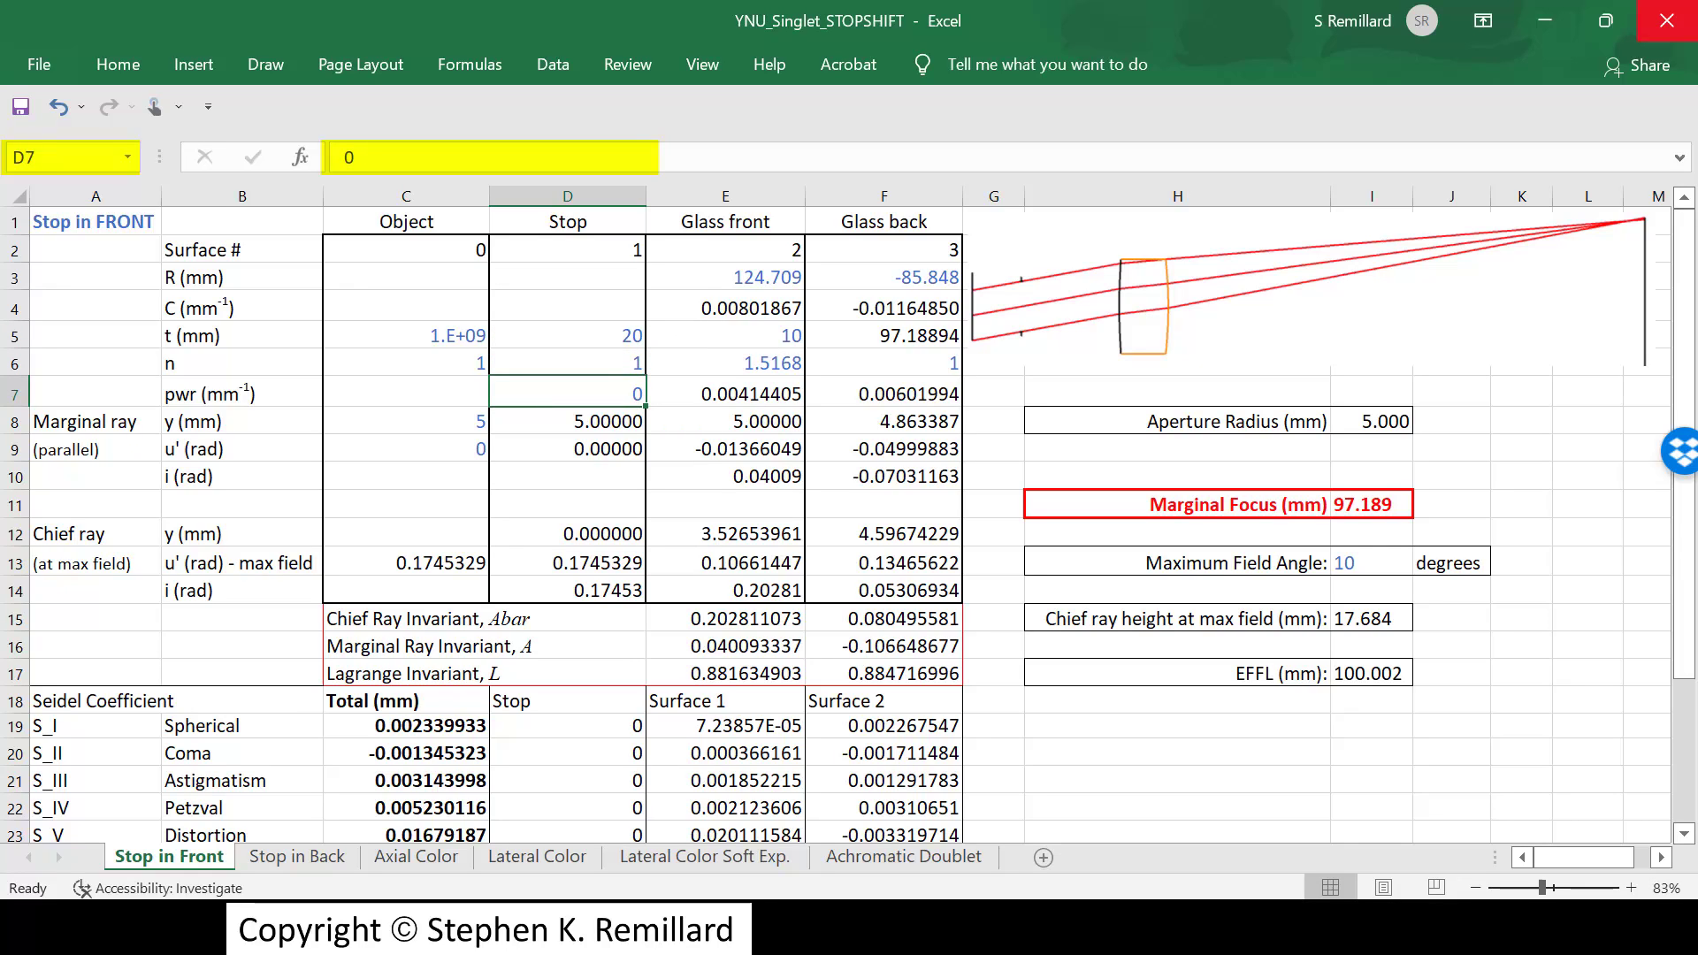
Step: Inspect the Stop column's marginal ray and chief ray height, angle and incidence cells from D8 to D14
key("Down")
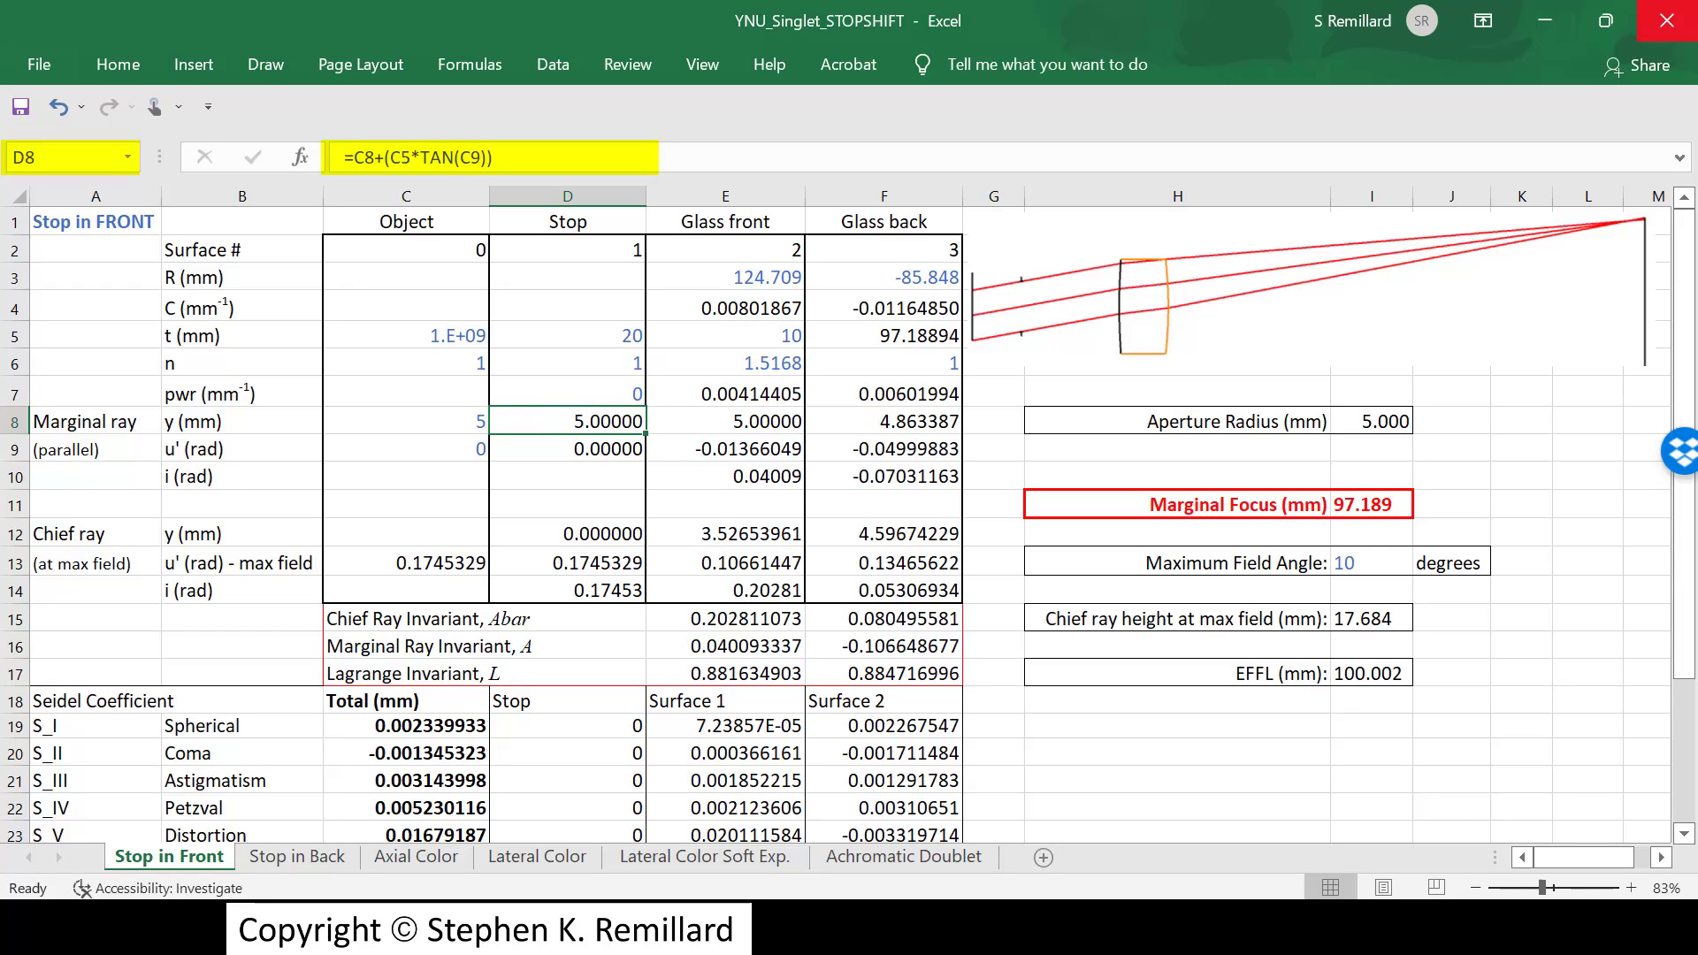
key("Down")
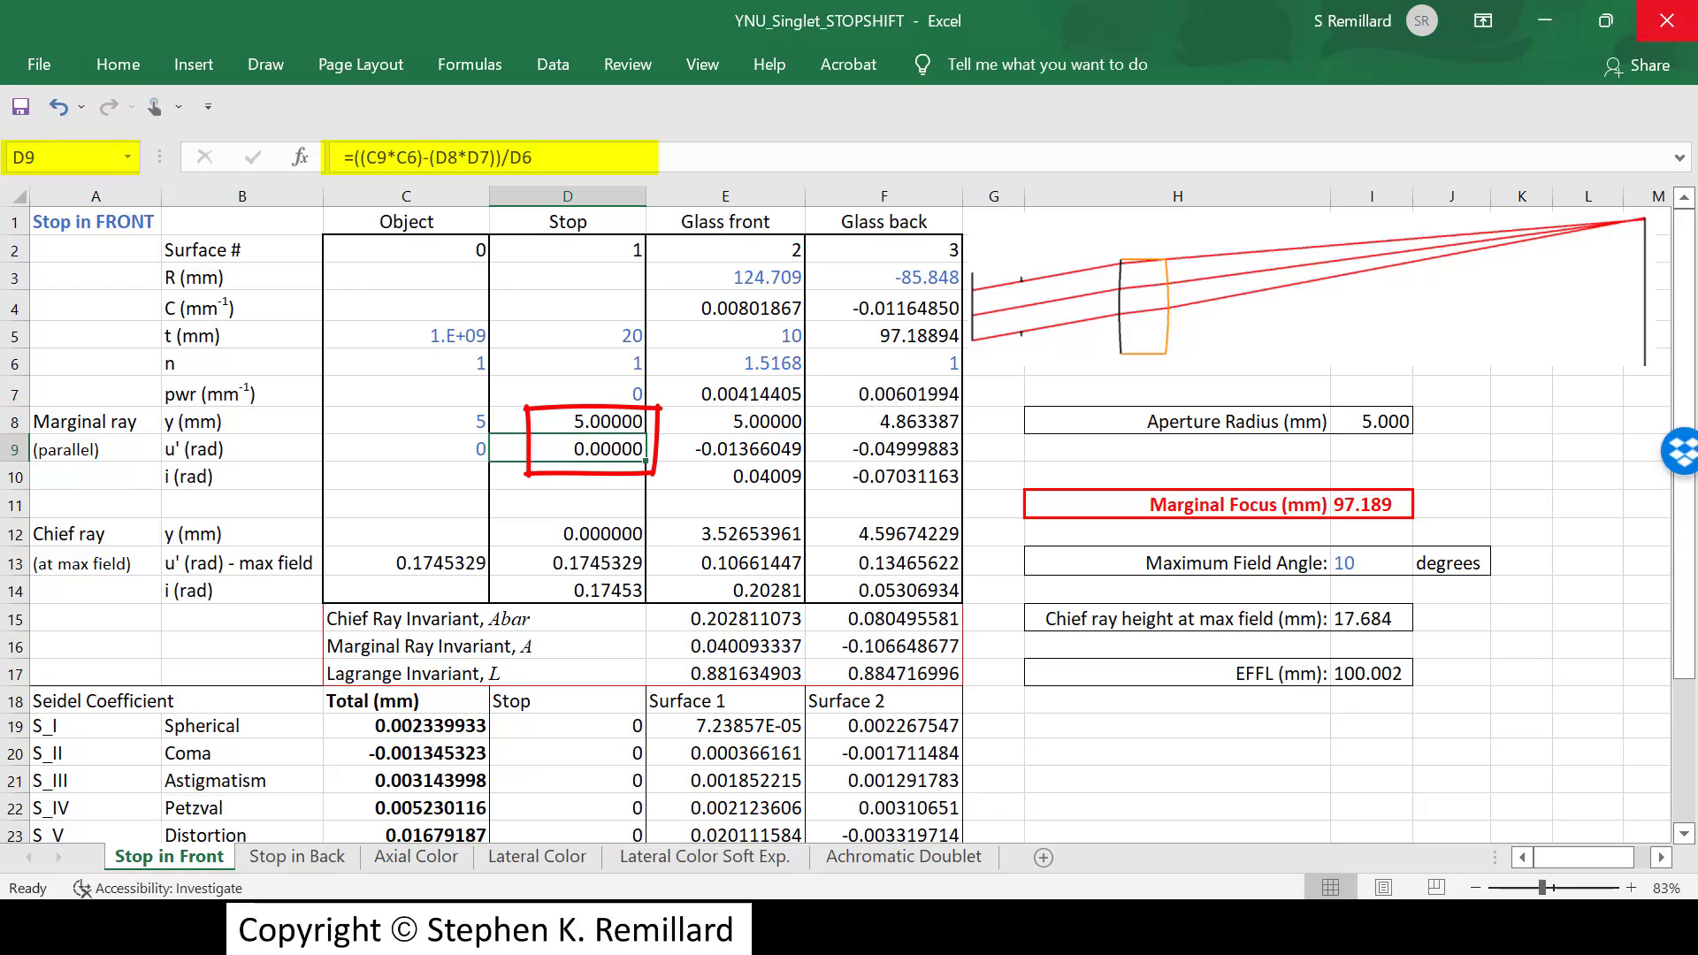
key("Down")
key("Down")
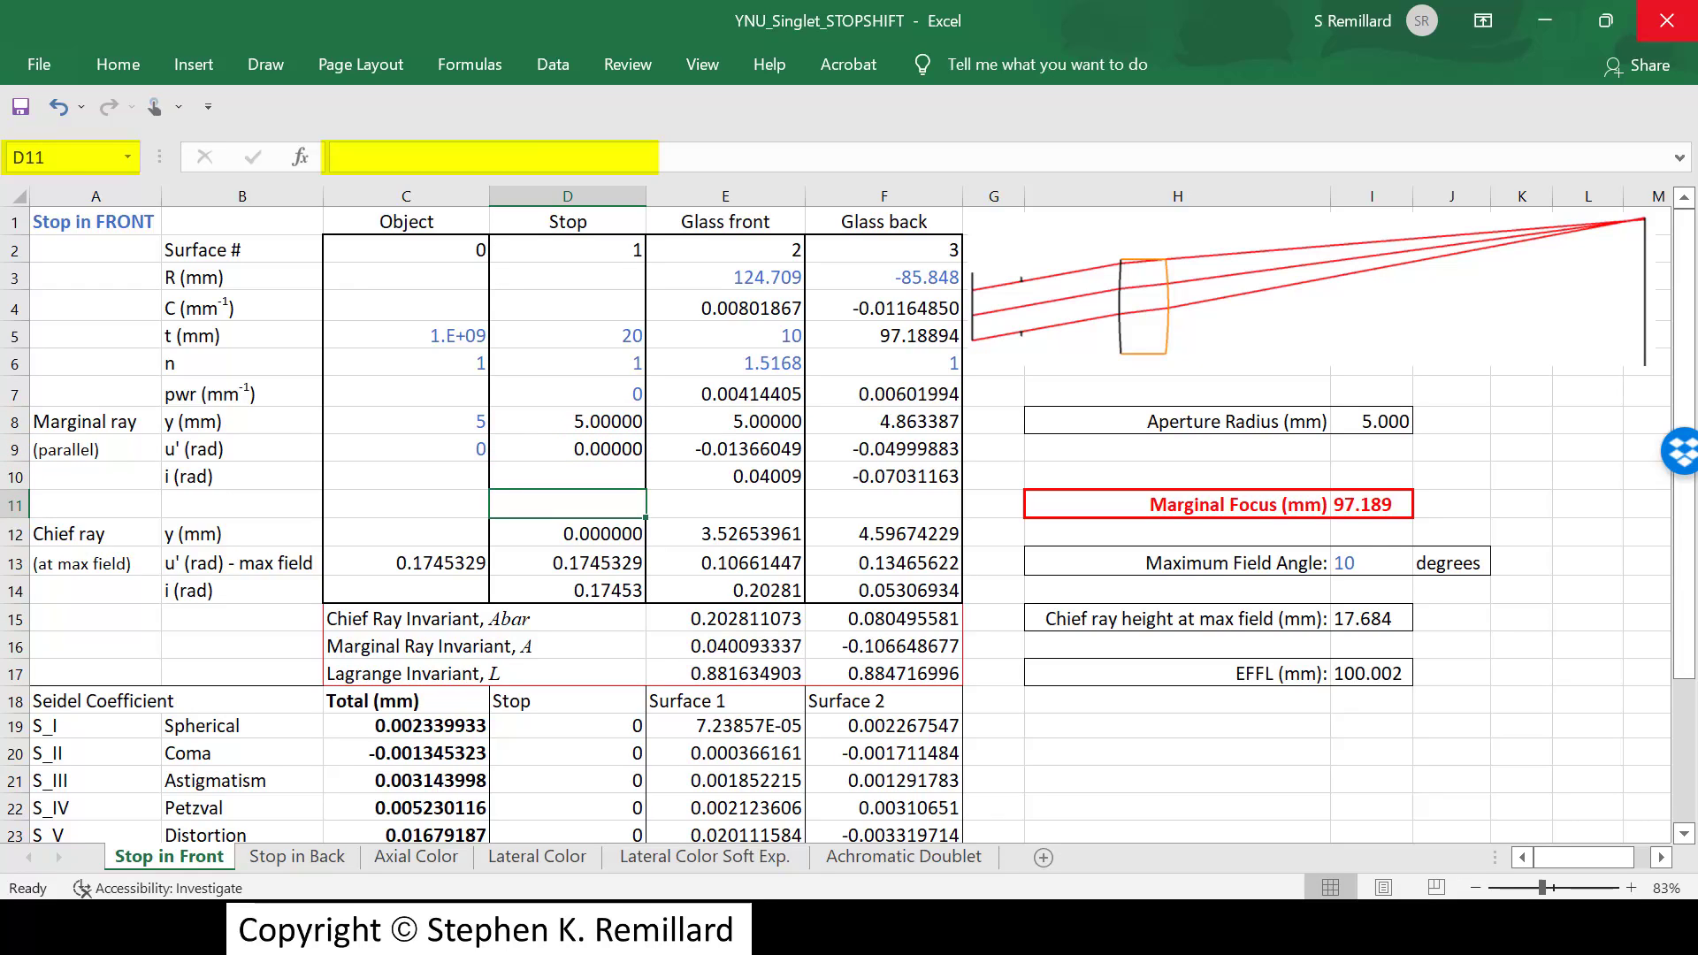
key("Down")
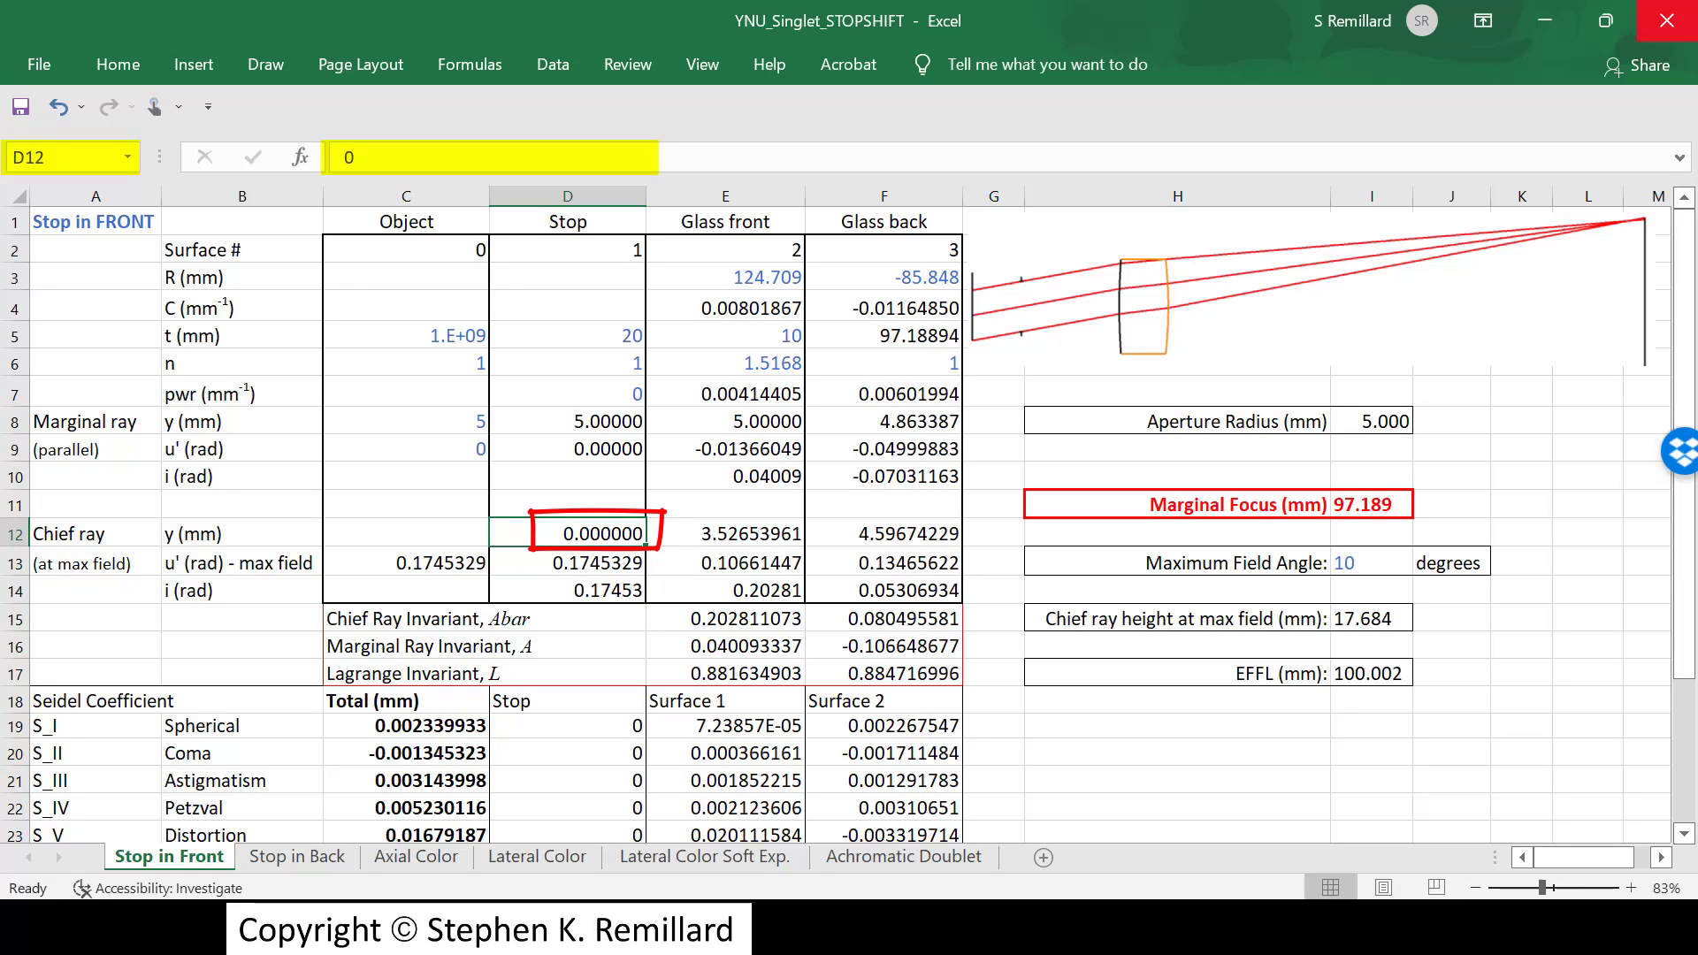
key("Down")
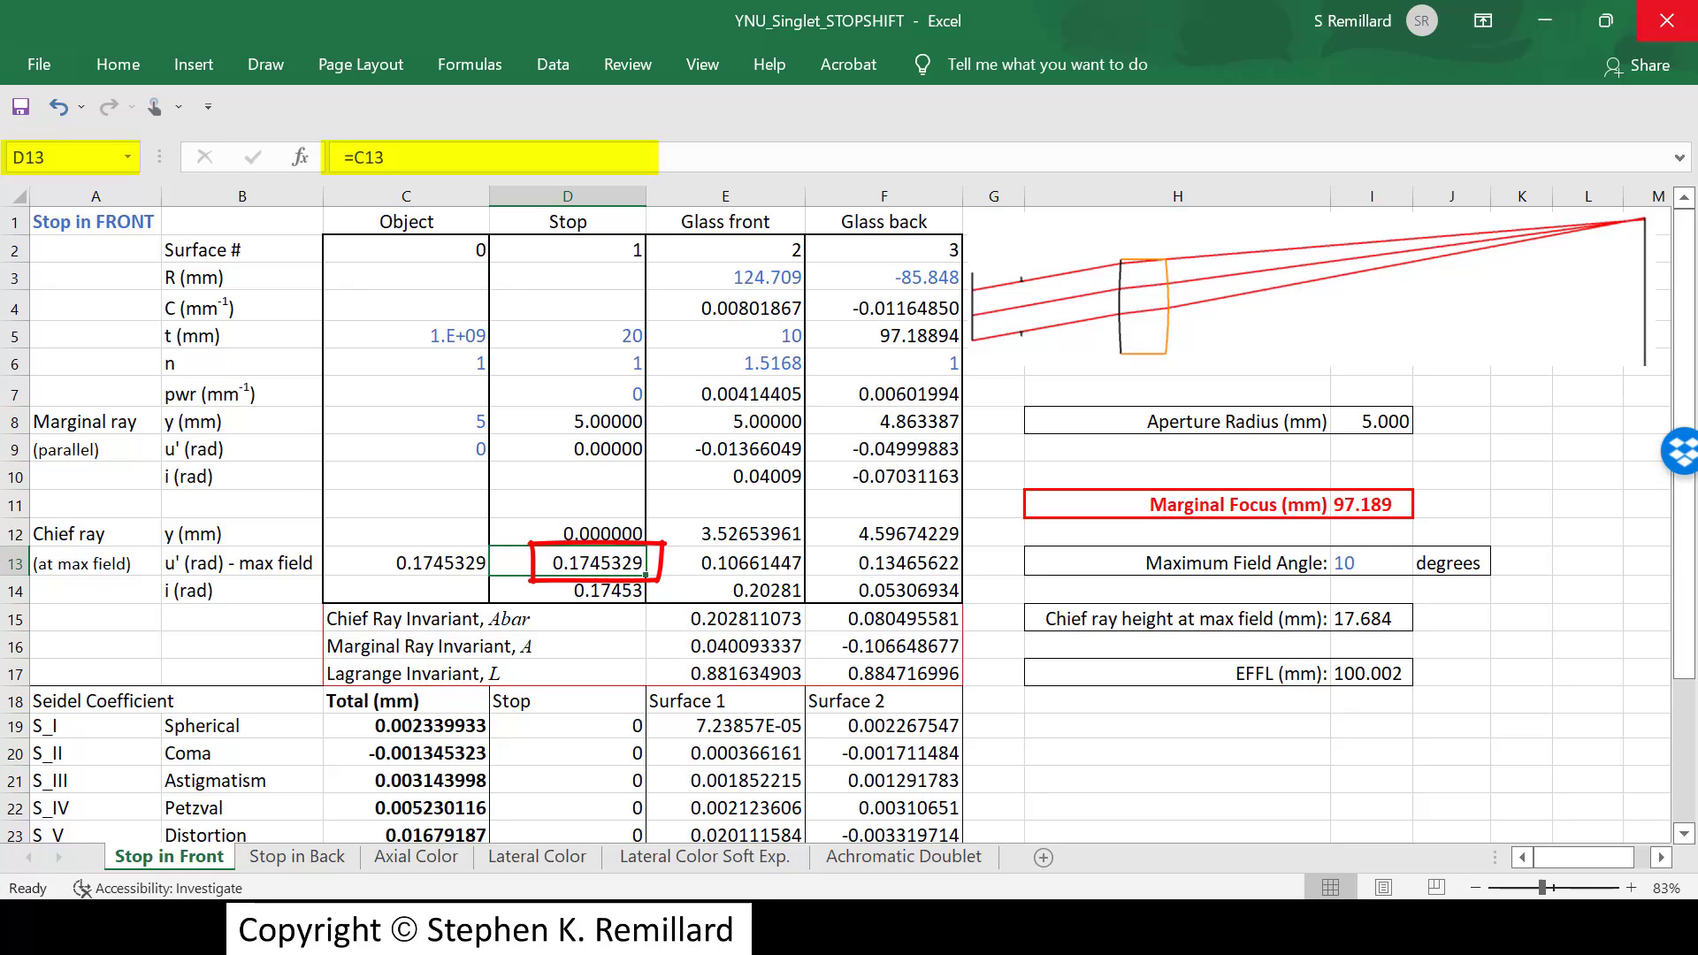
left_click(567, 590)
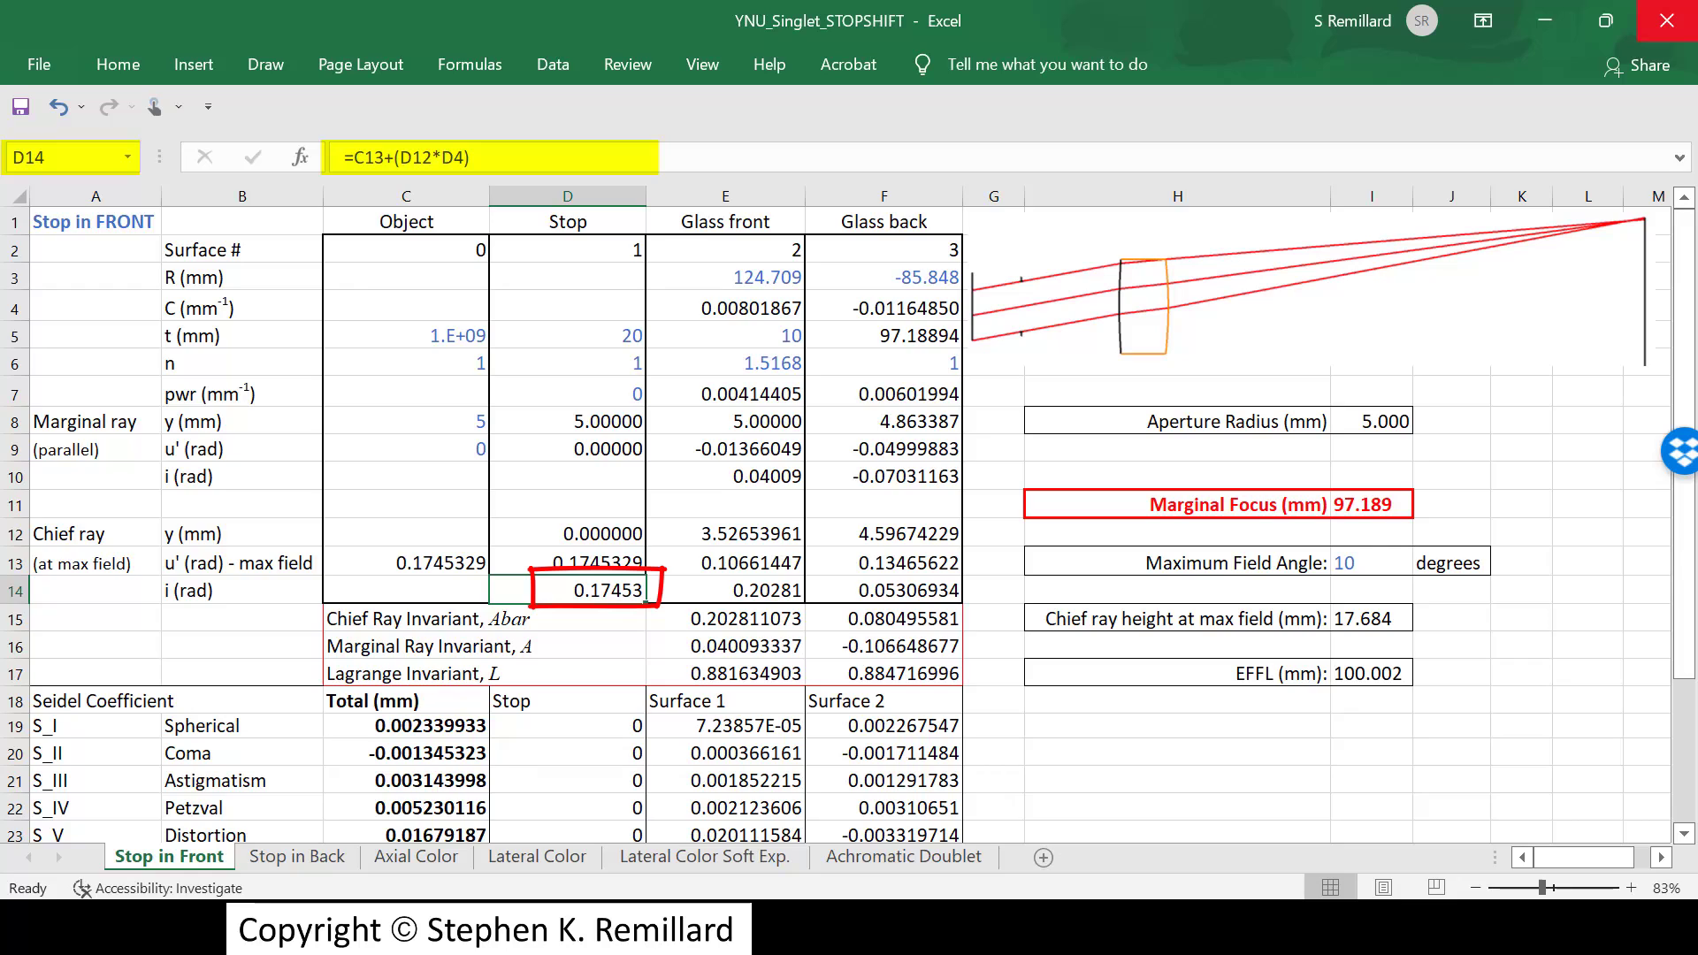
Step: Examine the Glass front column's radius, curvature, thickness, refractive index and power formula in cells E2 through E7
left_click(726, 249)
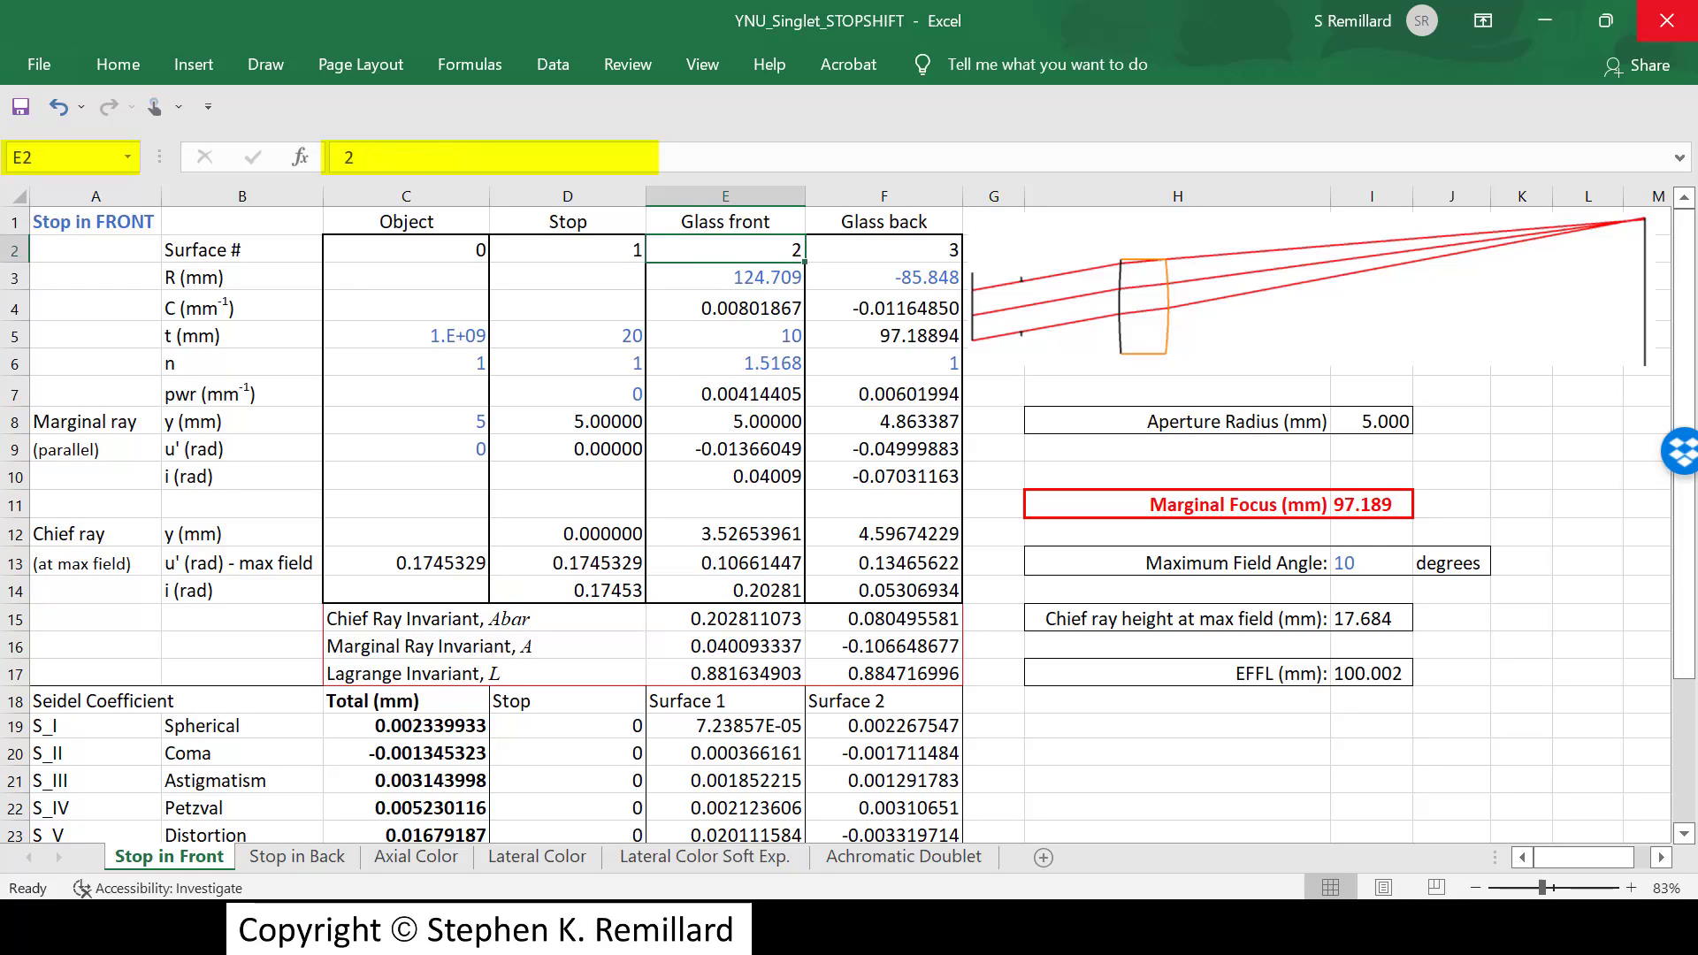
left_click(725, 277)
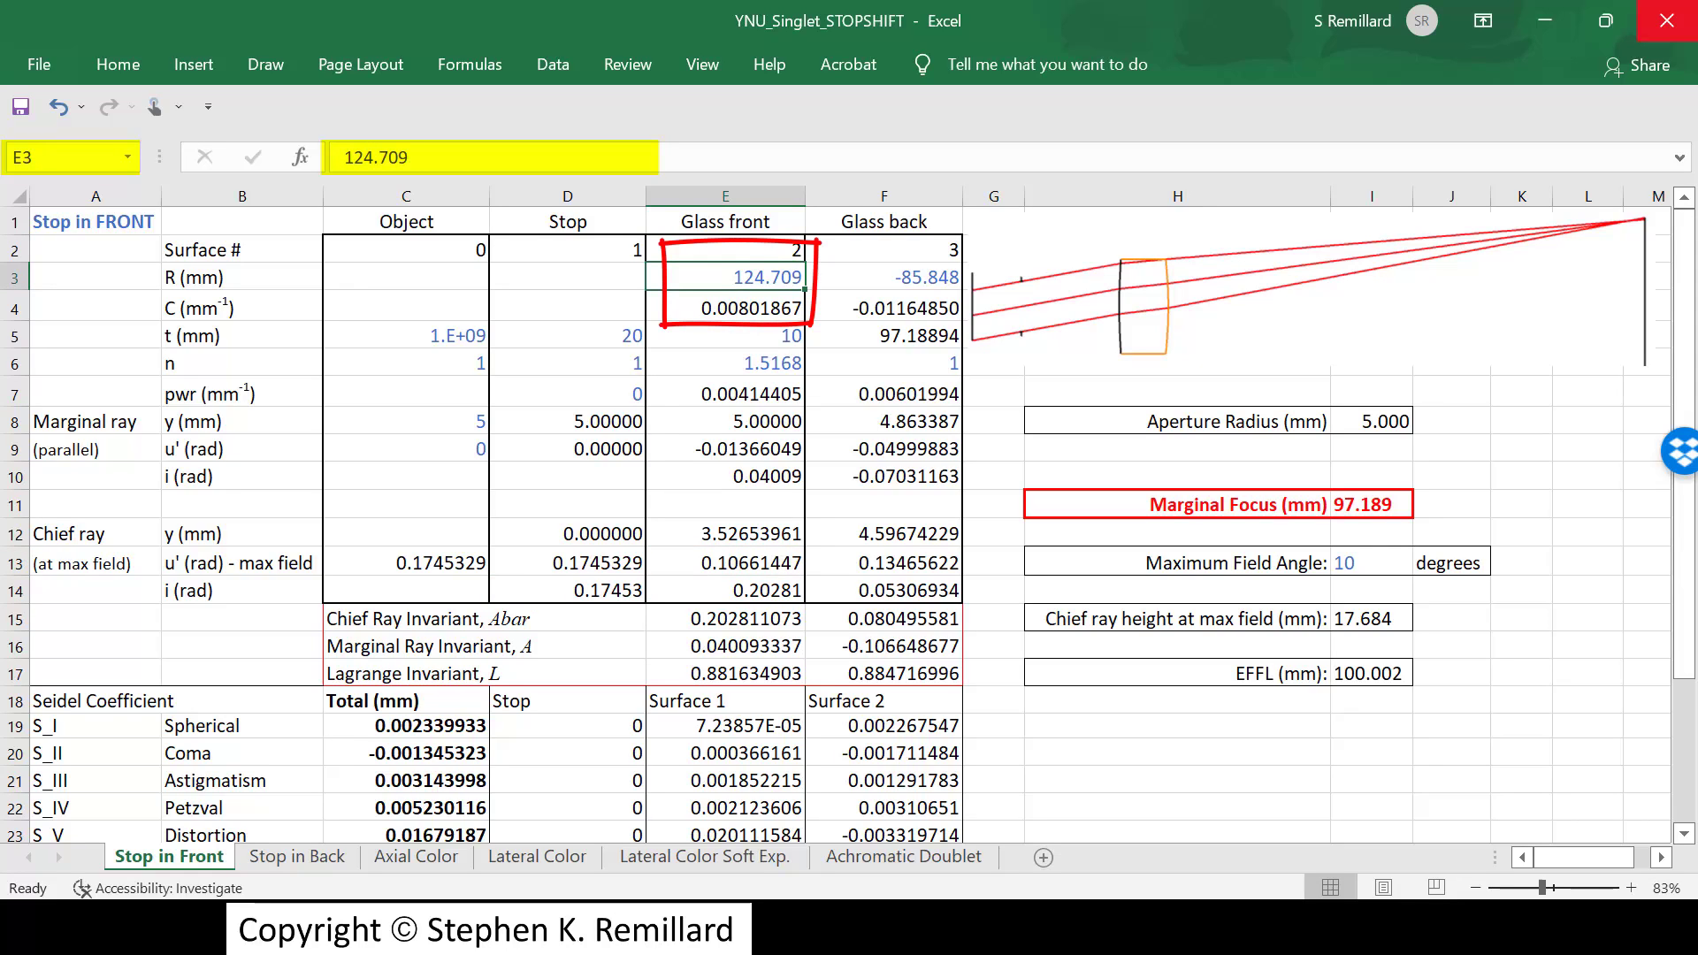
left_click(725, 307)
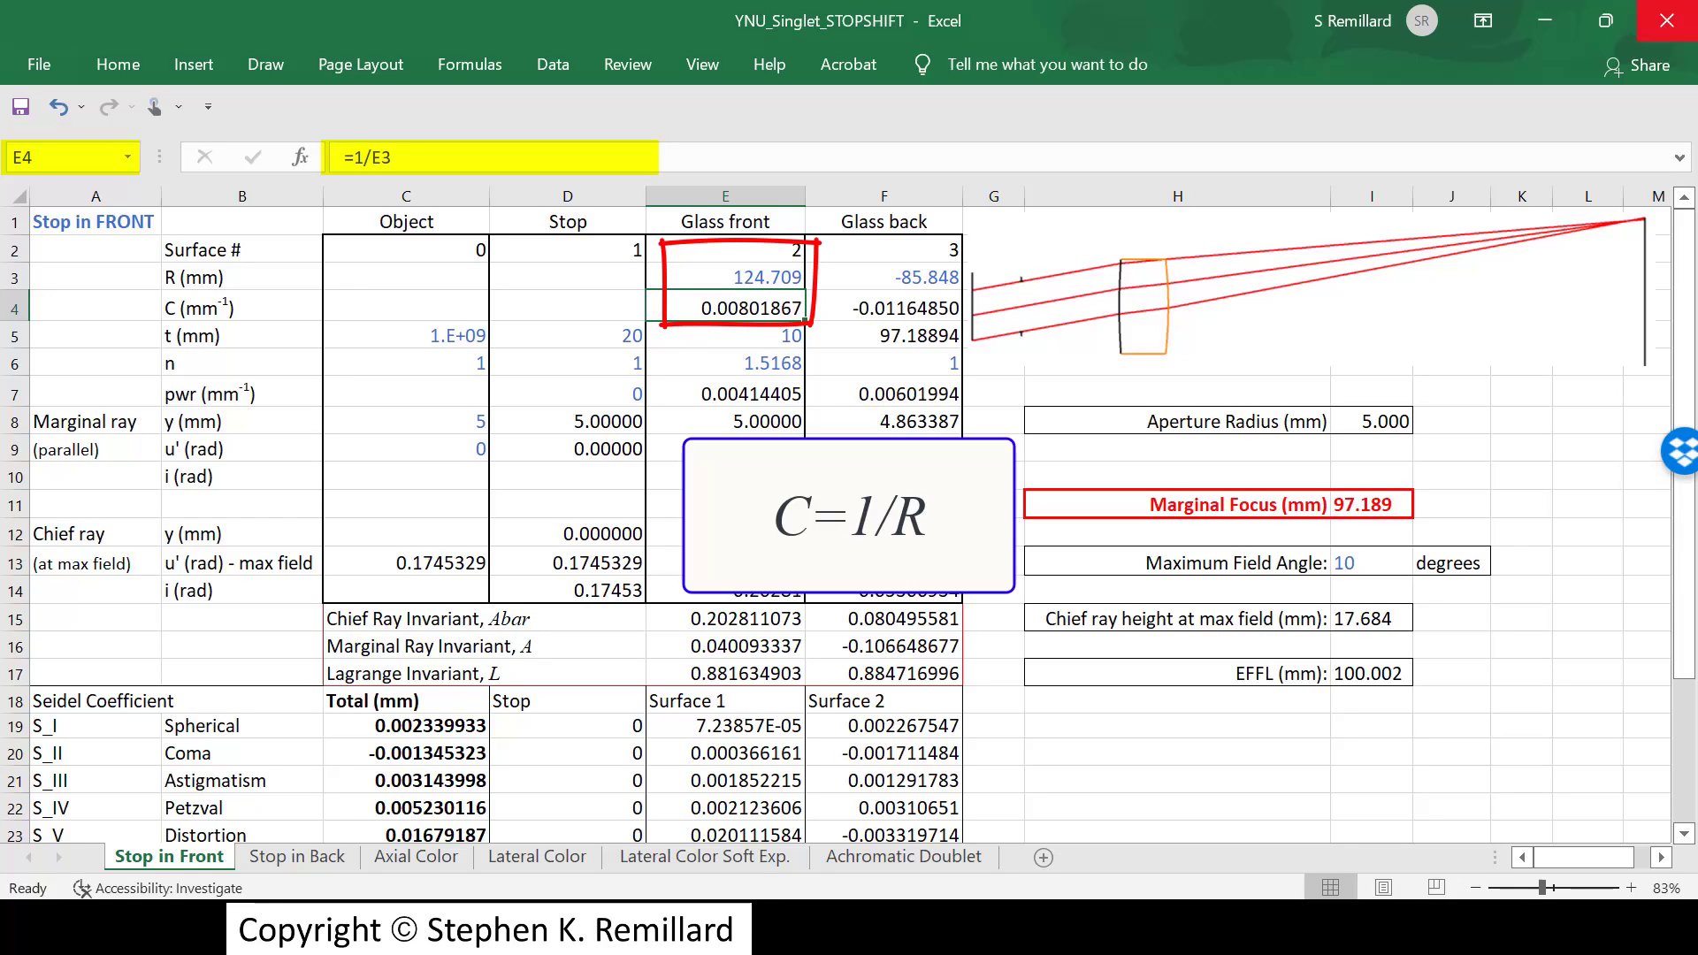
left_click(725, 335)
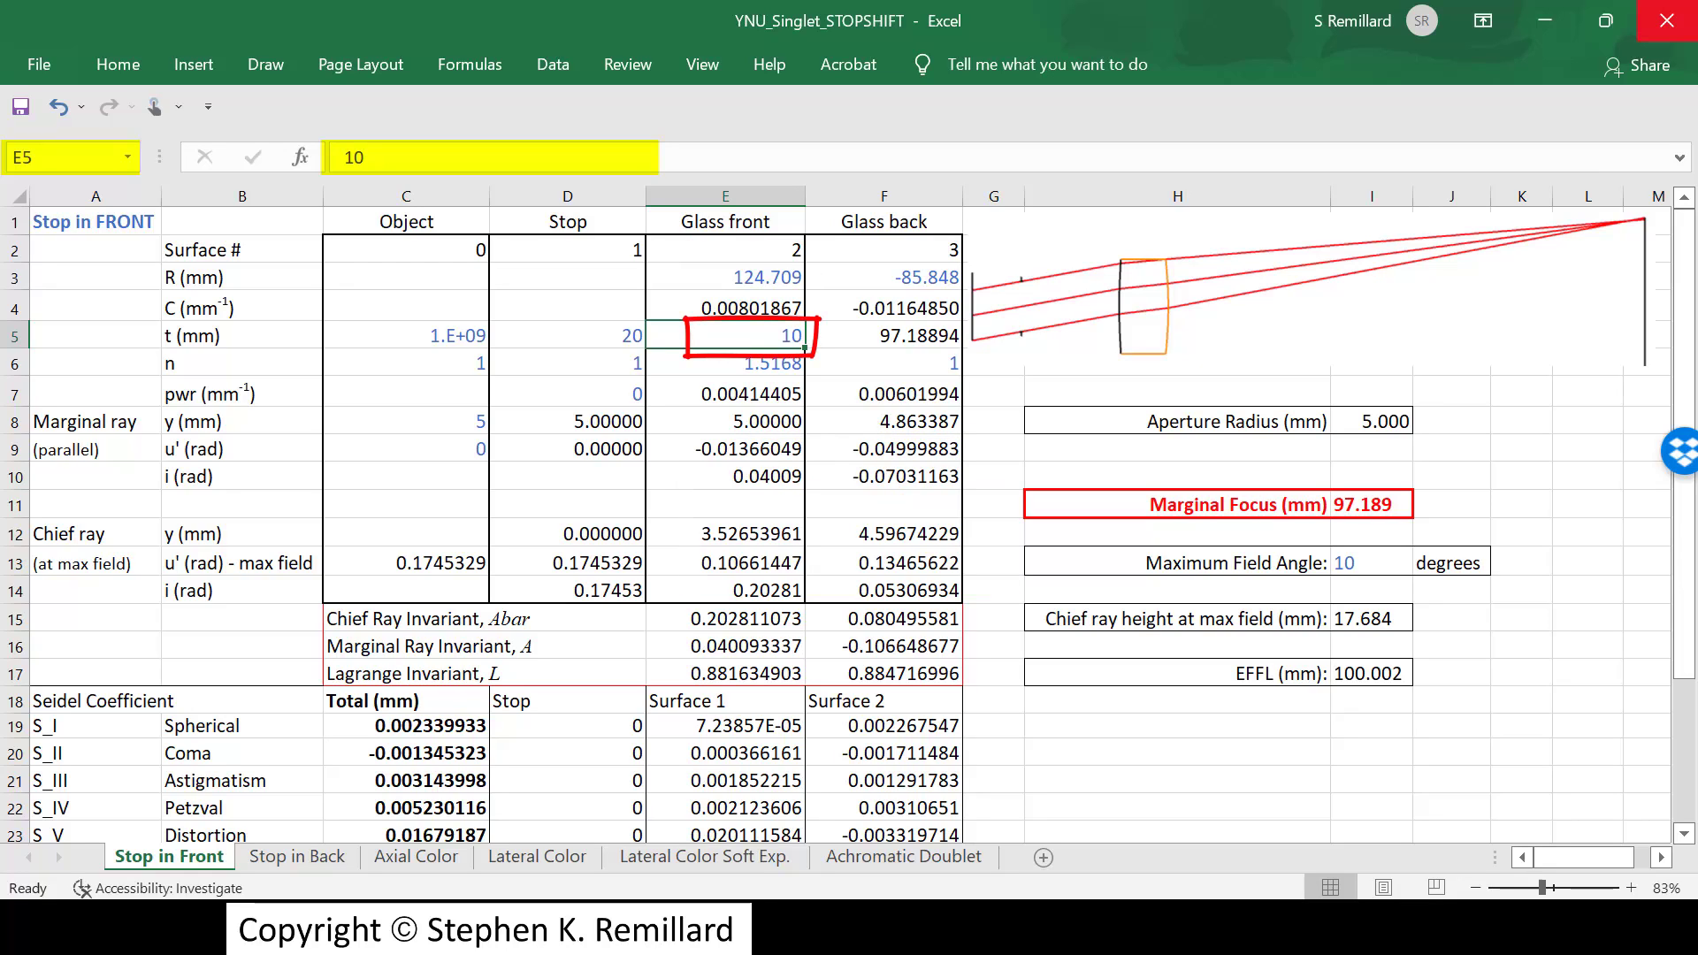
left_click(725, 363)
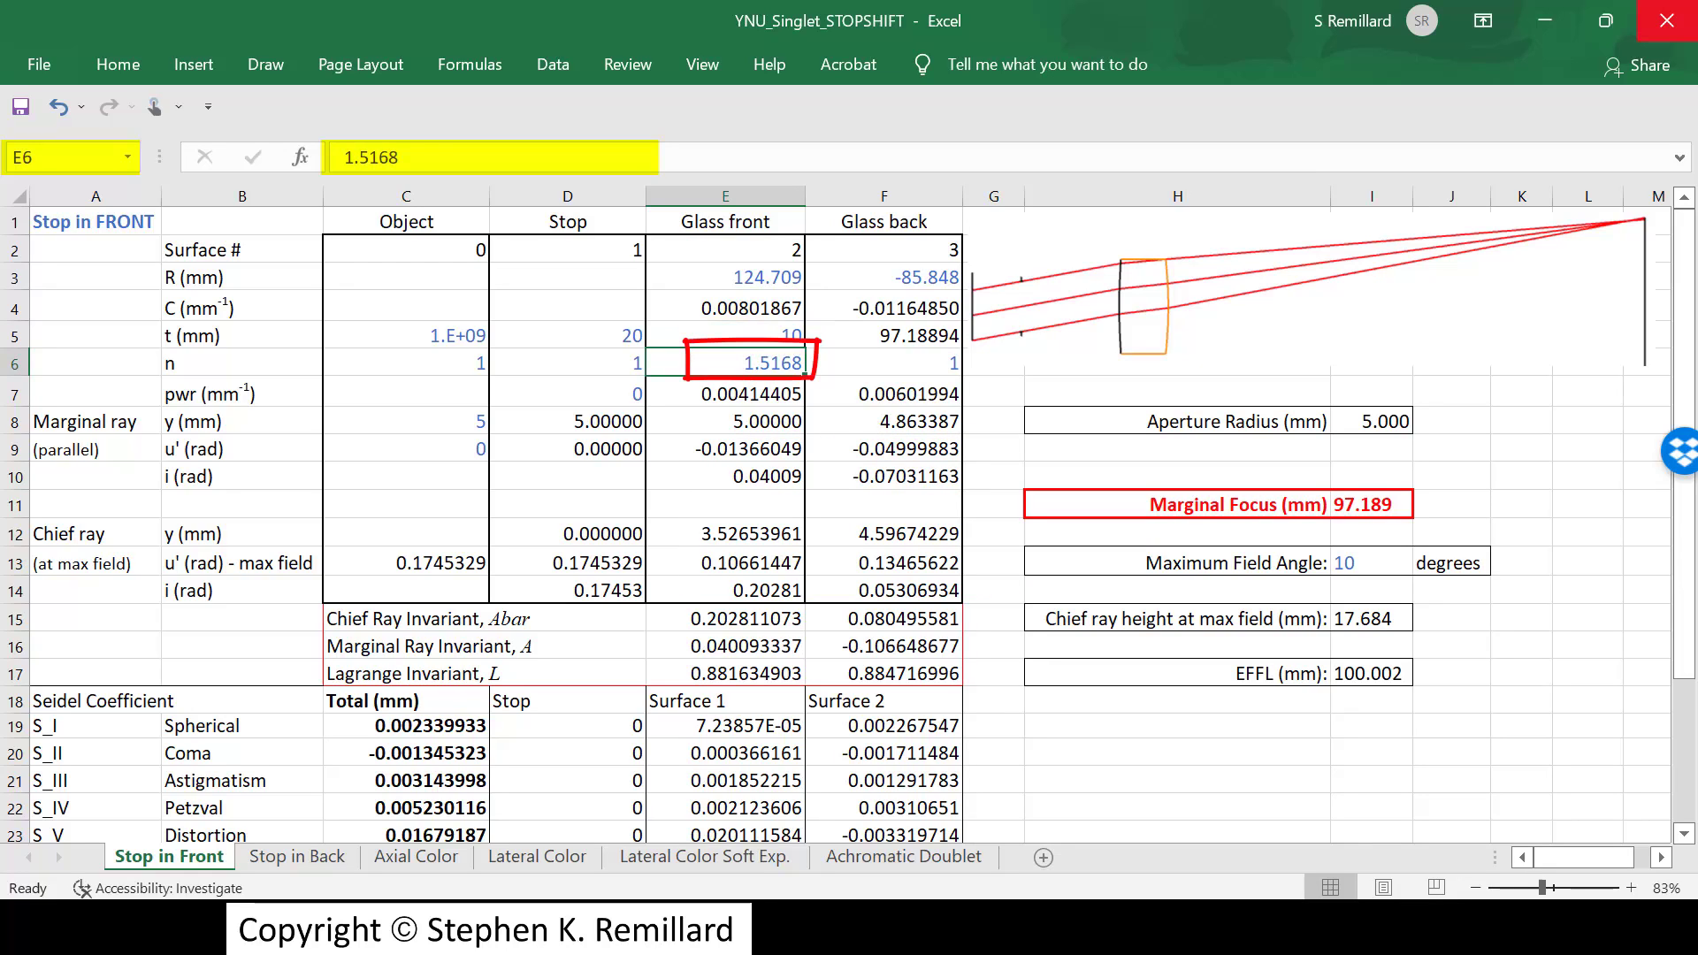
left_click(726, 394)
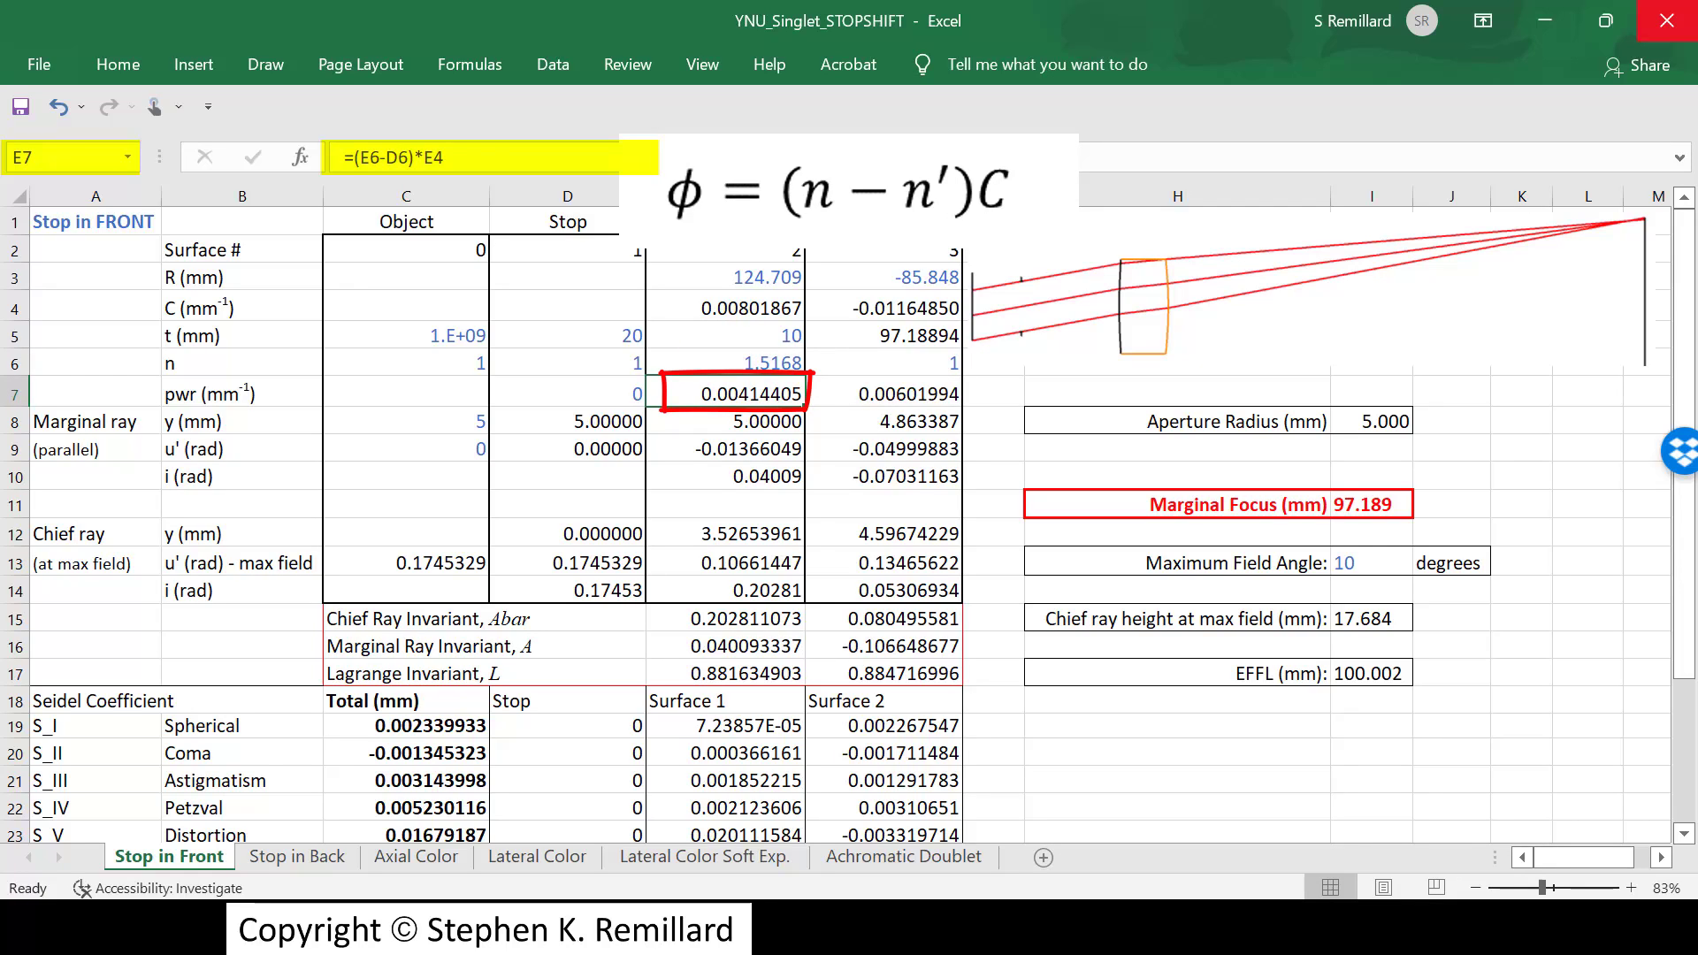
Step: Inspect the Glass front formulas for marginal and chief ray height, angle and incidence in E8 through E14
left_click(725, 421)
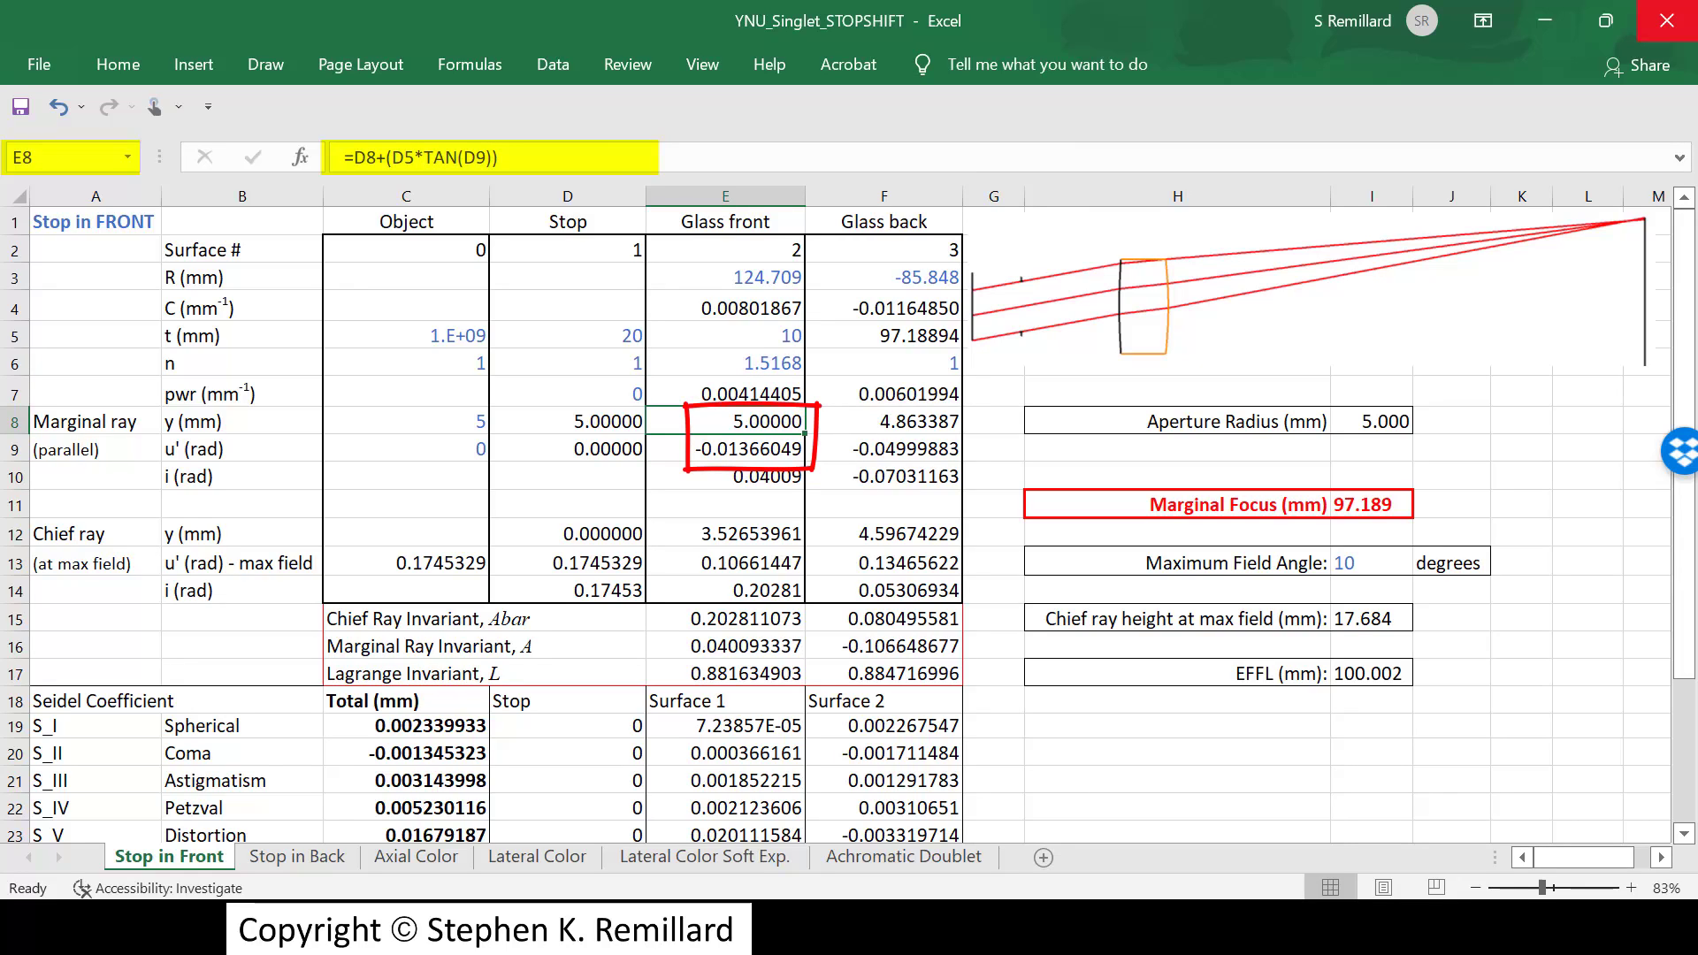
left_click(725, 448)
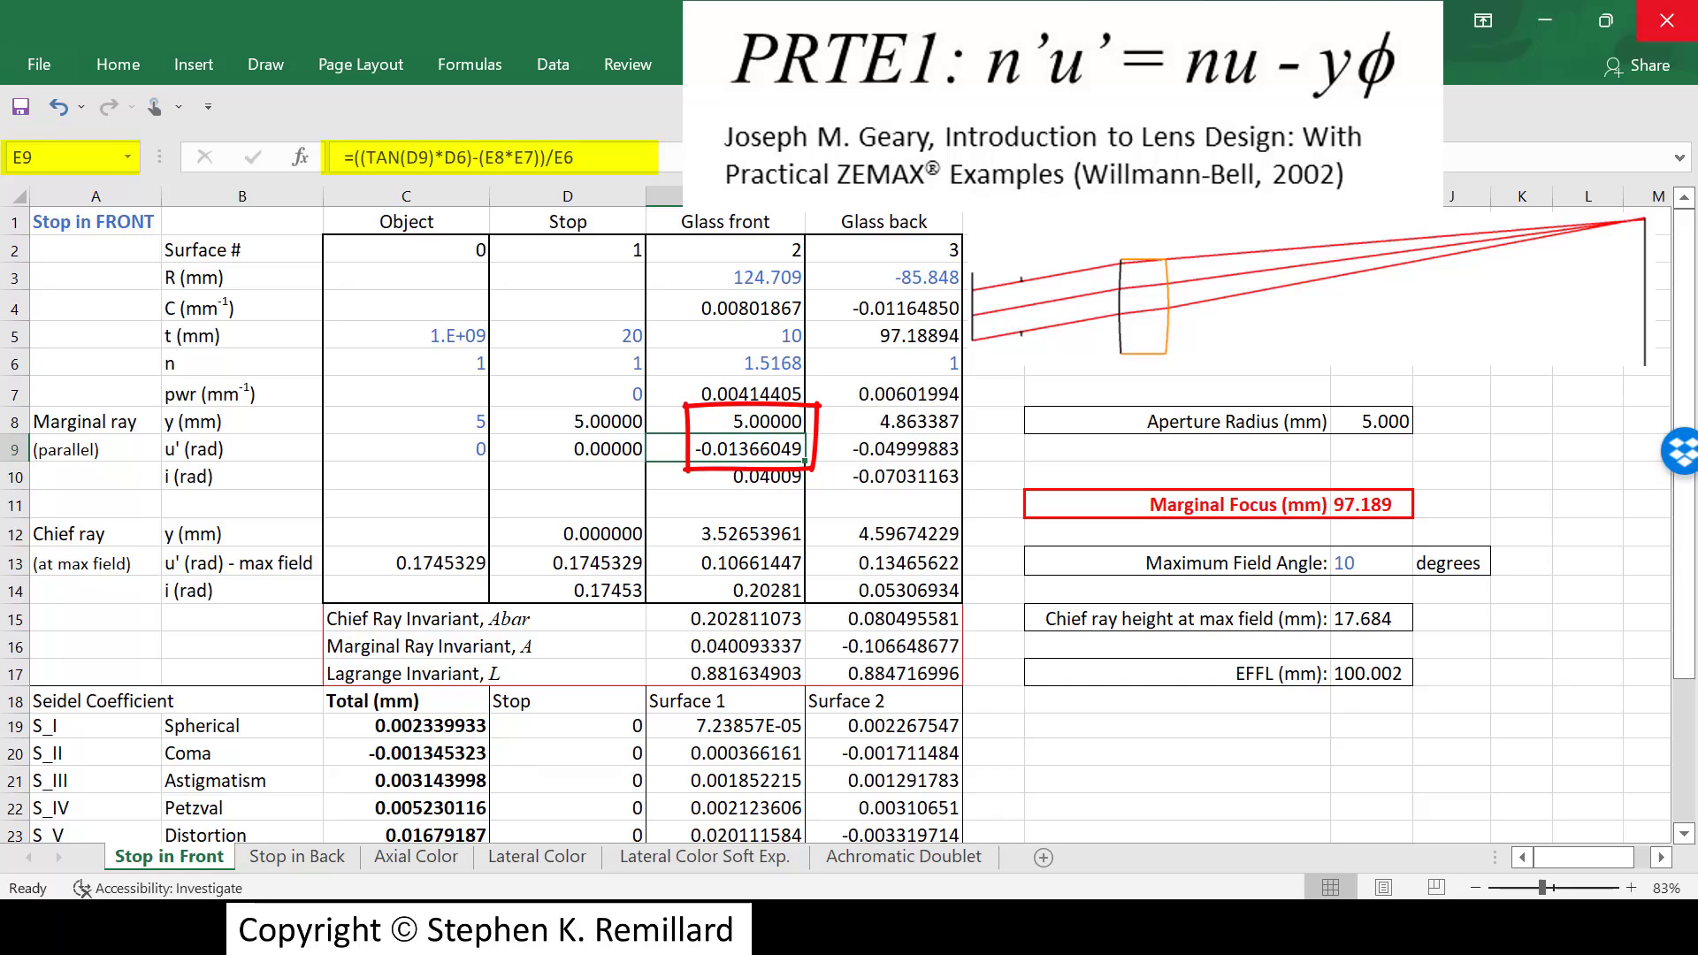
left_click(726, 476)
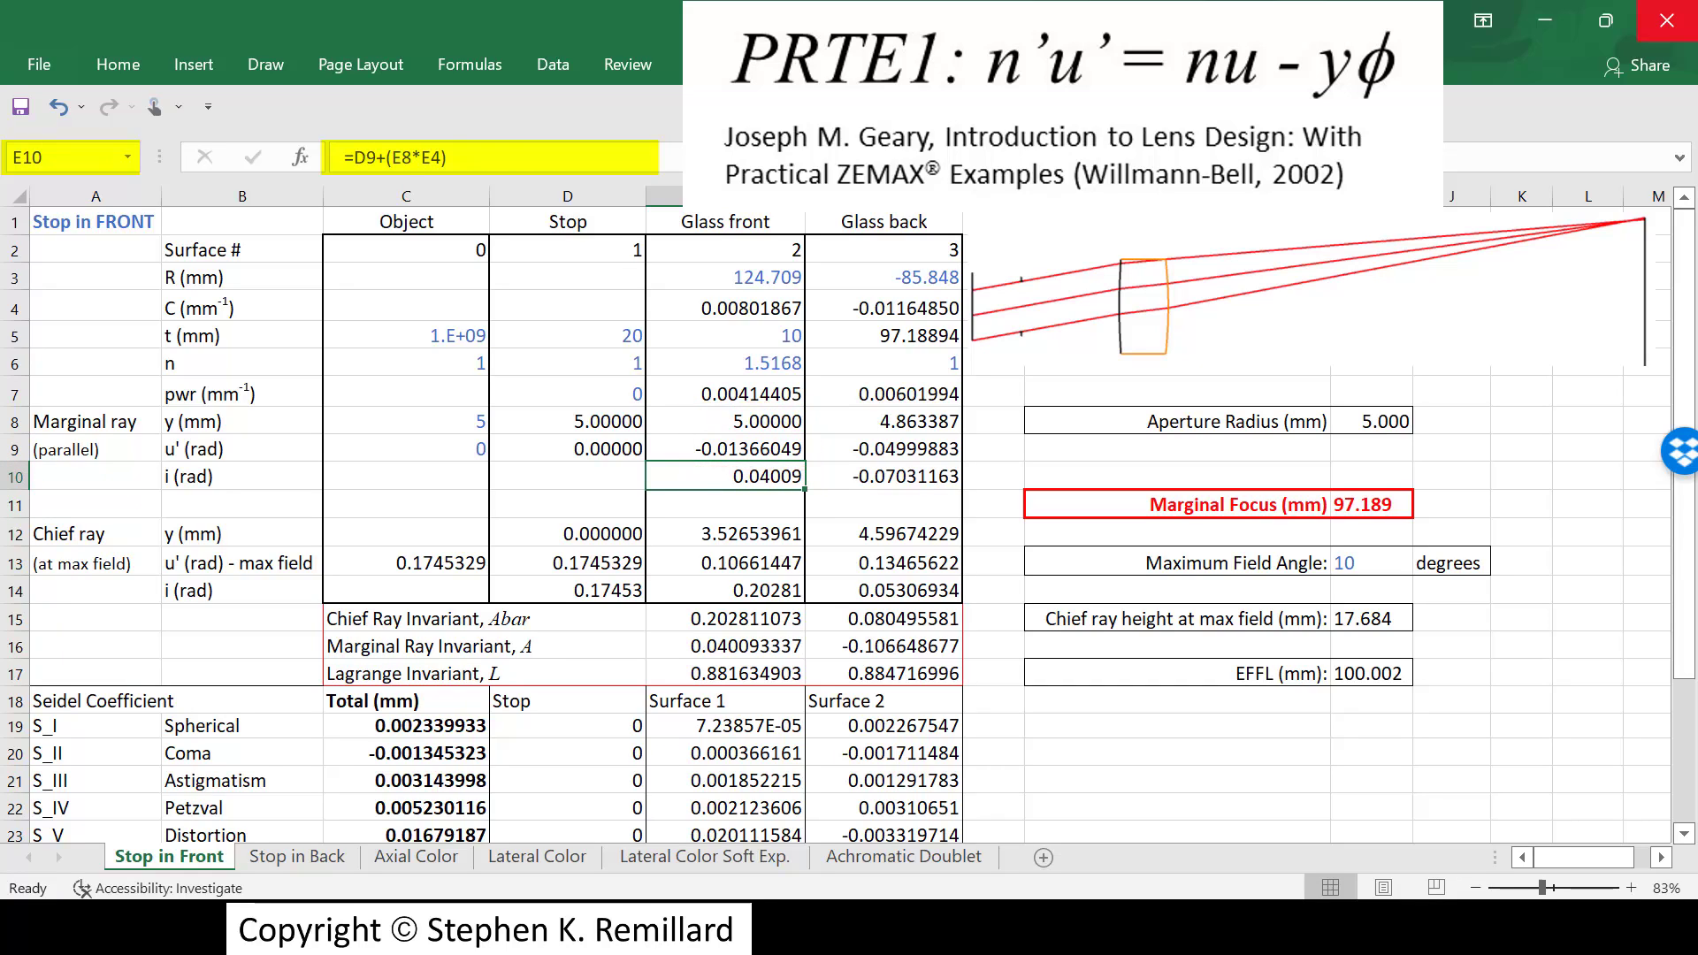
left_click(726, 533)
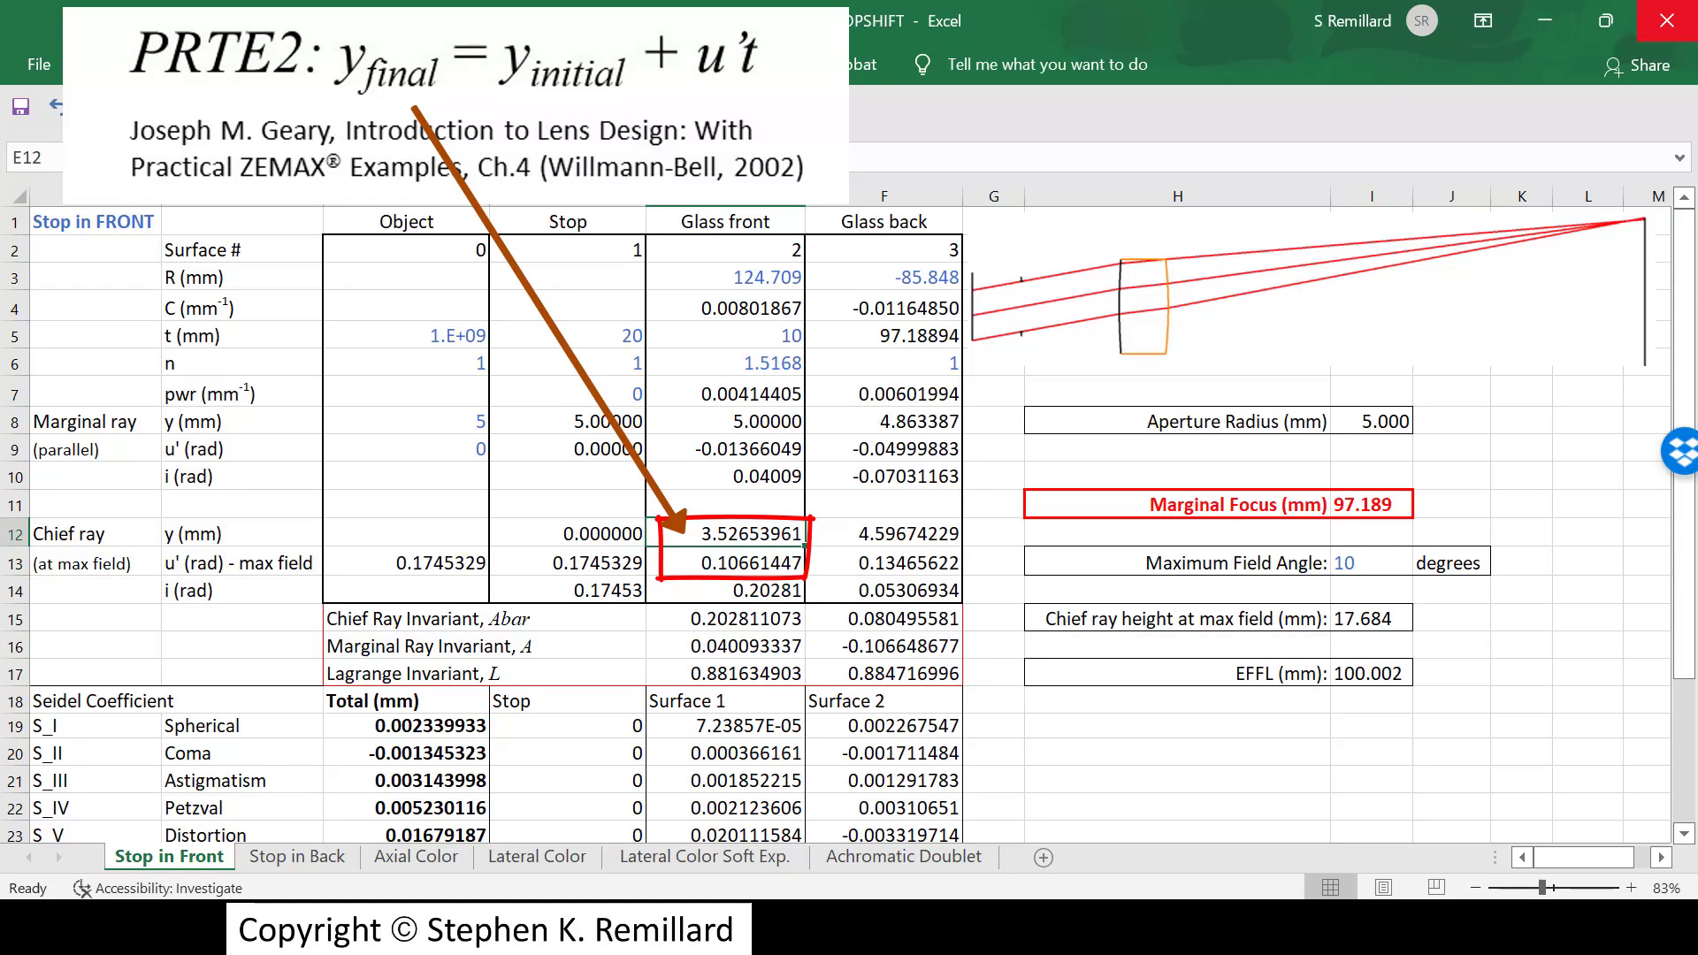
left_click(725, 562)
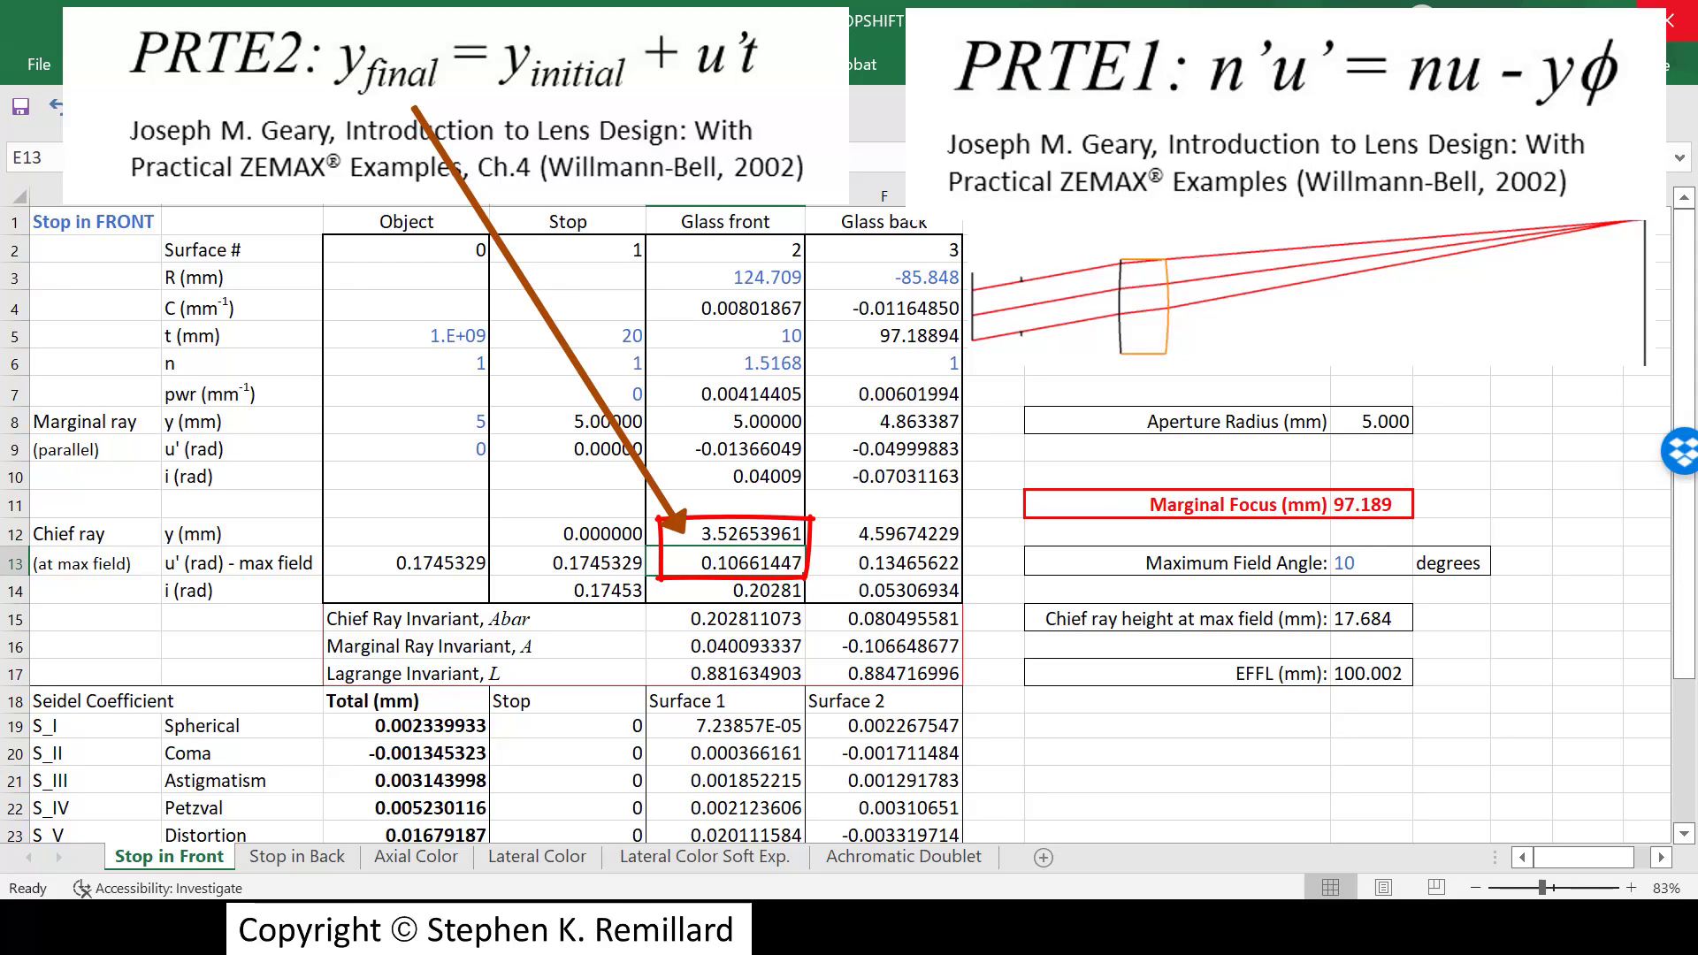
left_click(725, 590)
Step: Examine the Glass back column's radius, curvature and thickness in cells F3 through F5
left_click(883, 249)
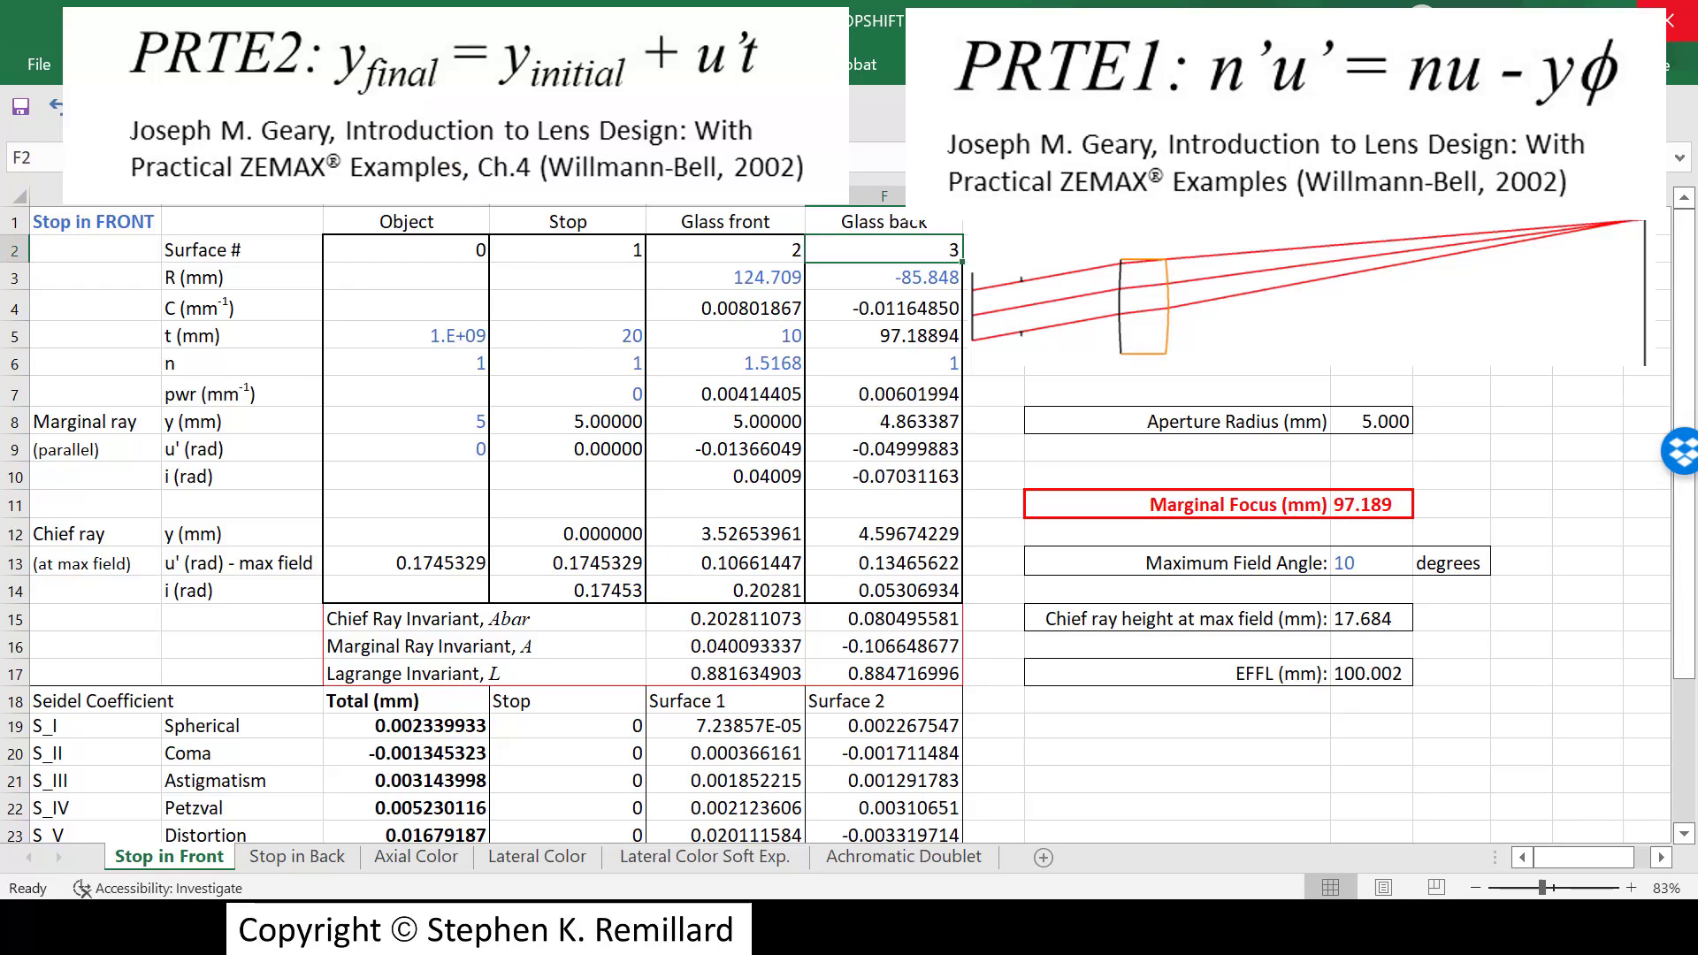
left_click(883, 276)
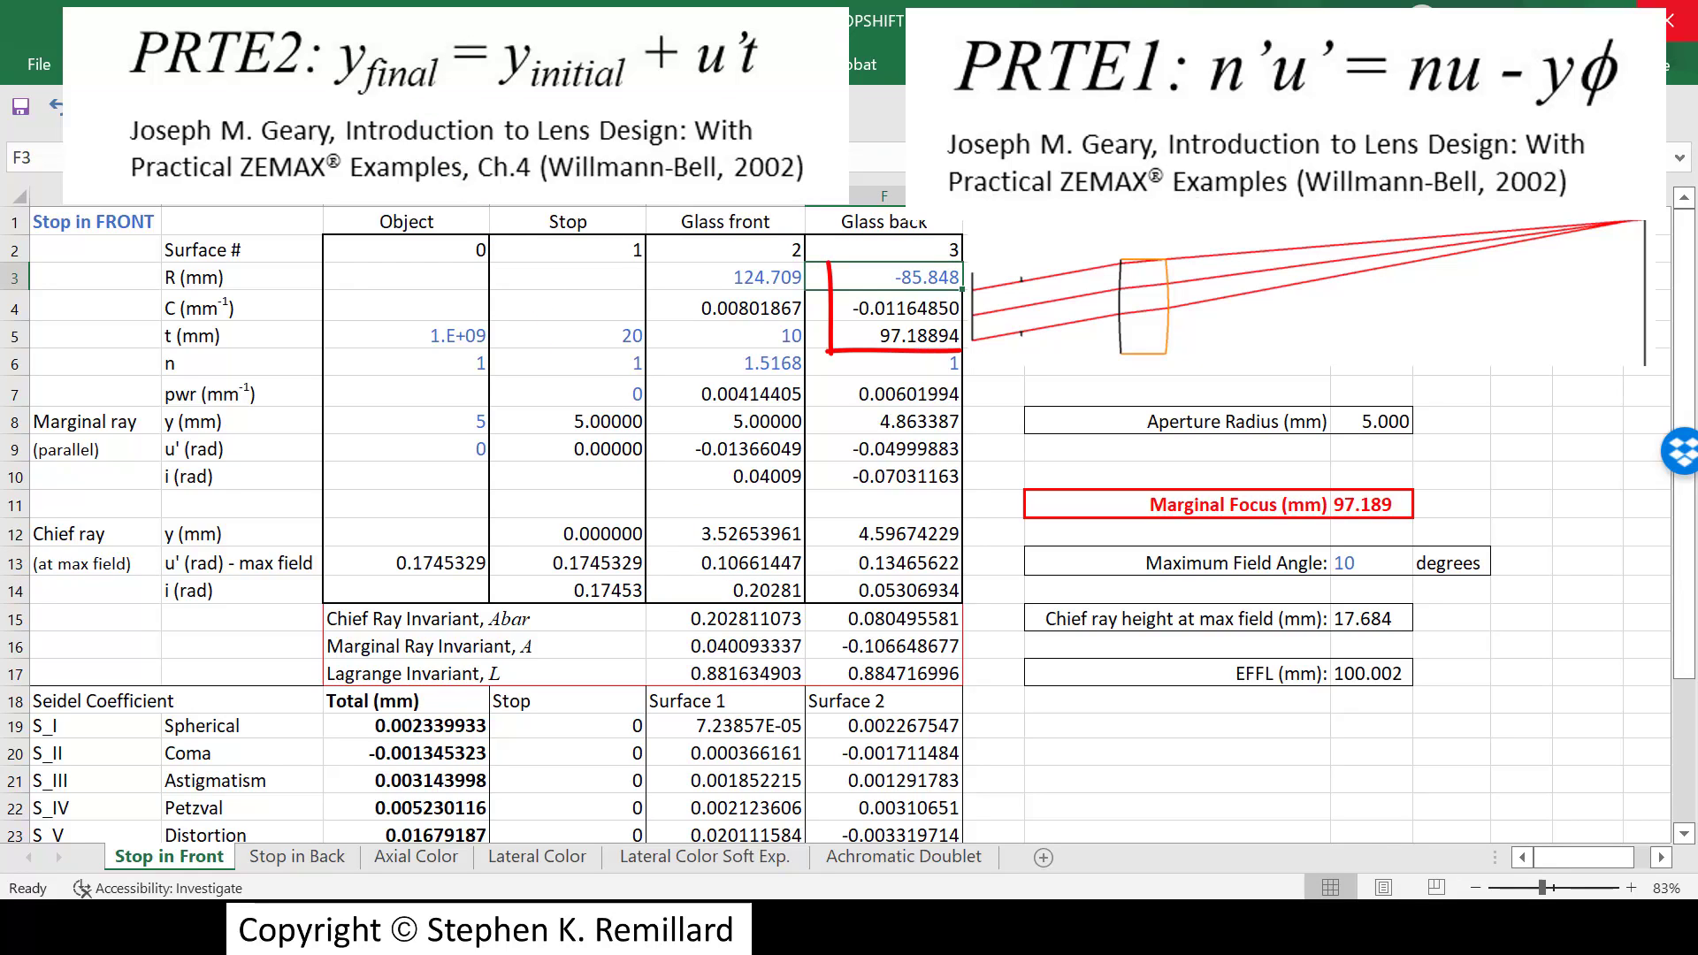
left_click(883, 307)
left_click(883, 335)
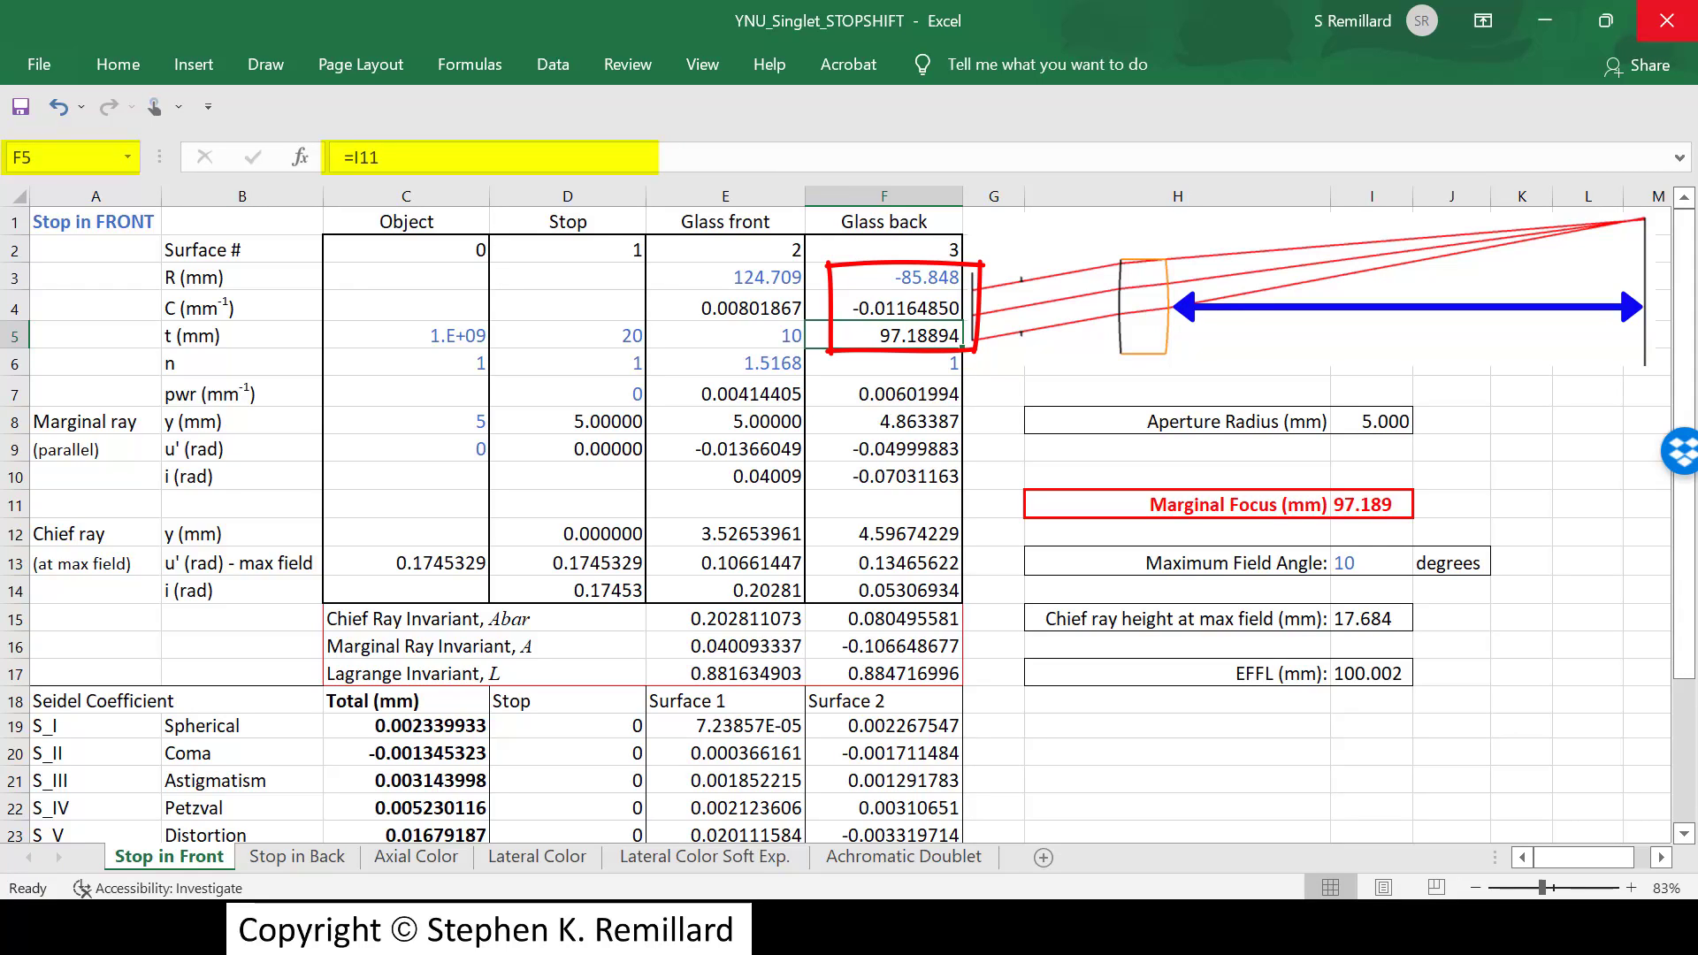
Step: Trace the Glass back thickness to its source and inspect the Marginal Focus formula in I11
key("Right")
key("Right")
key("Right")
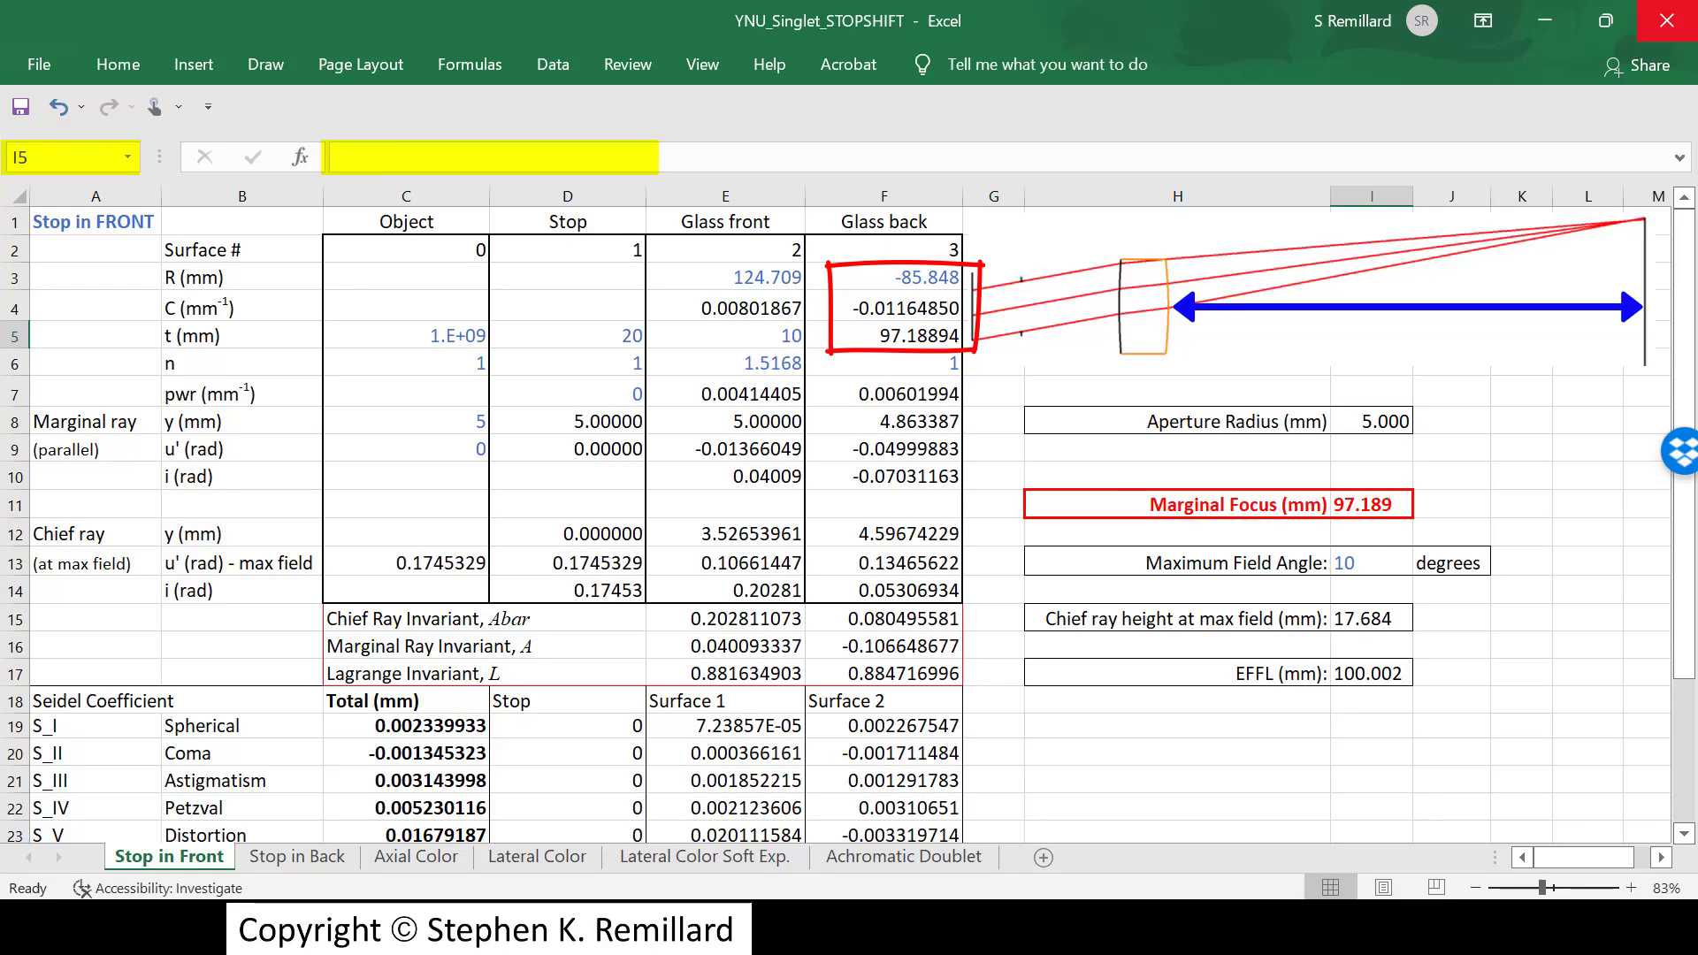
key("Down")
key("Down")
key("Down")
key("Down")
key("Down")
key("Down")
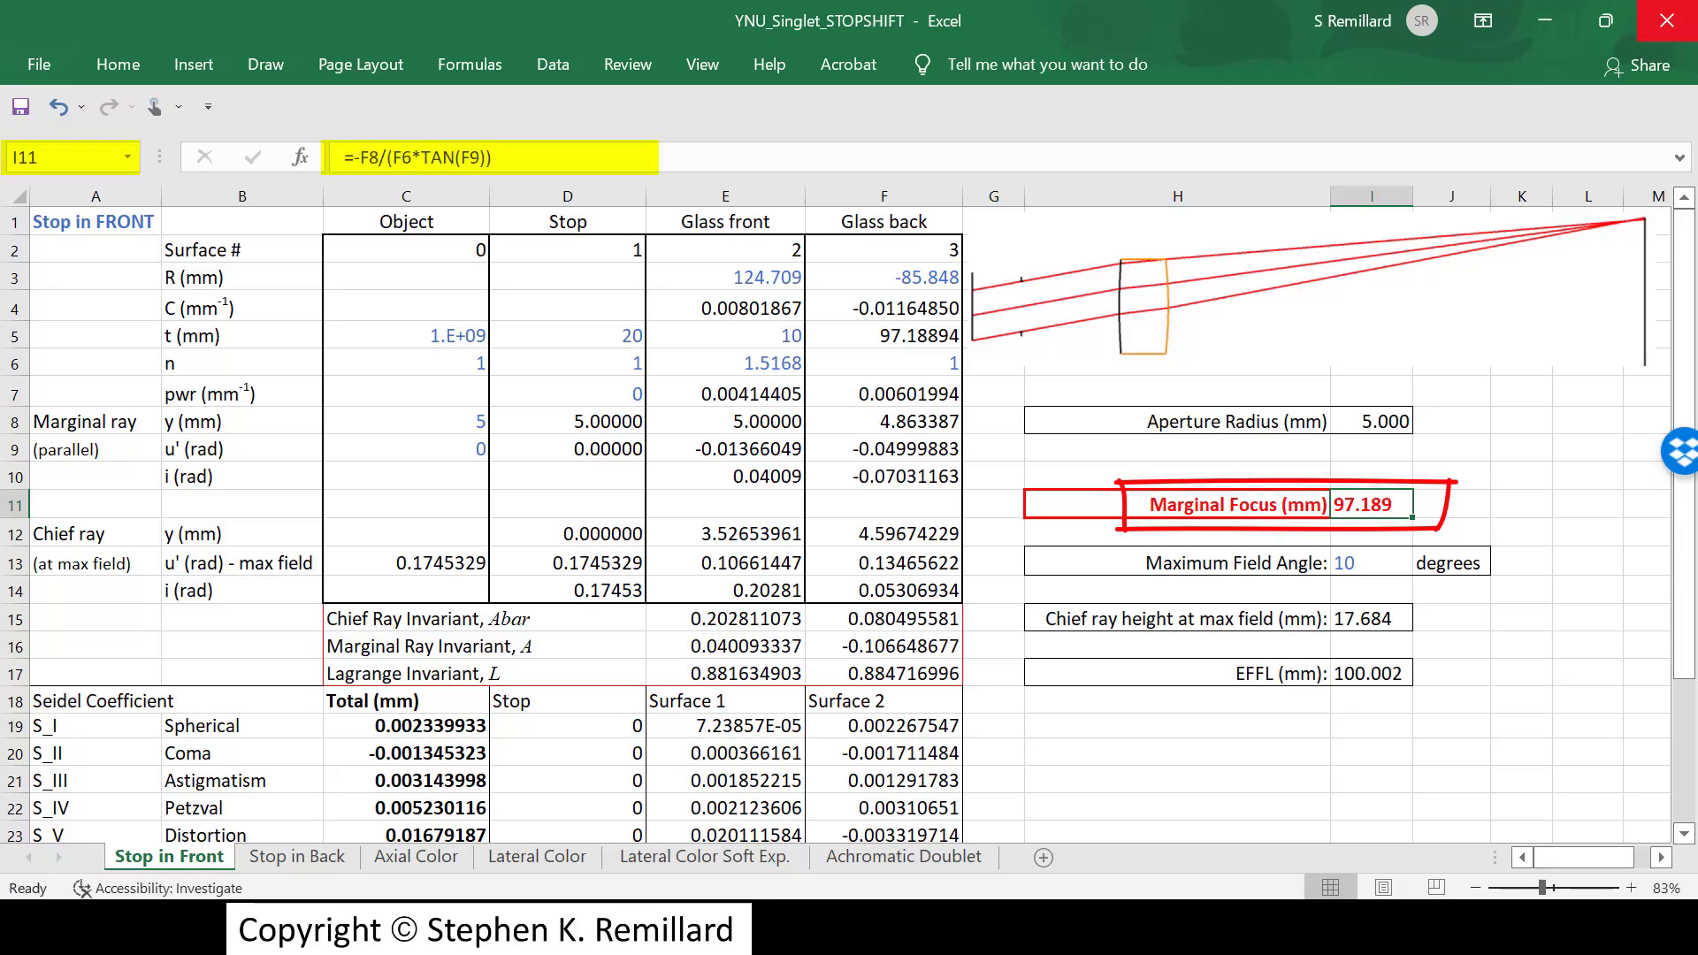
Step: Return to the Glass back column and inspect its refractive index in F6
key("Up")
key("Up")
key("Up")
key("Up")
key("Up")
key("Left")
key("Left")
key("Left")
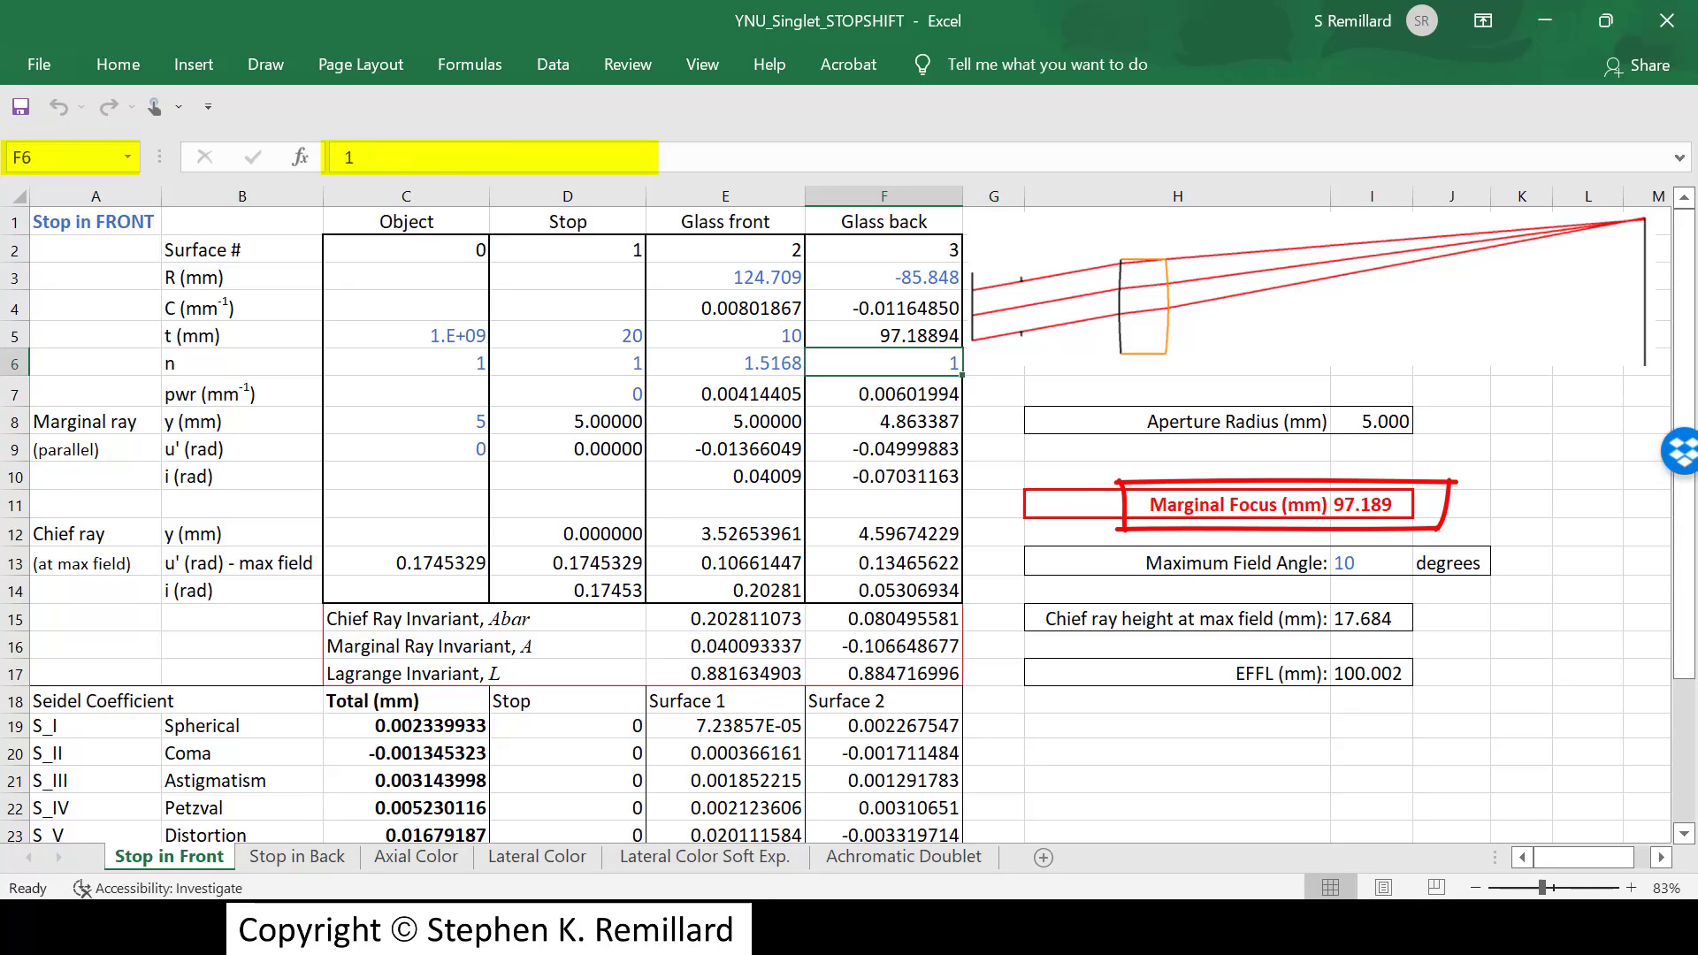
Step: Inspect the Glass back power, marginal ray and chief ray formulas in F7 through F13, plus the EFFL formula in I17
key("Down")
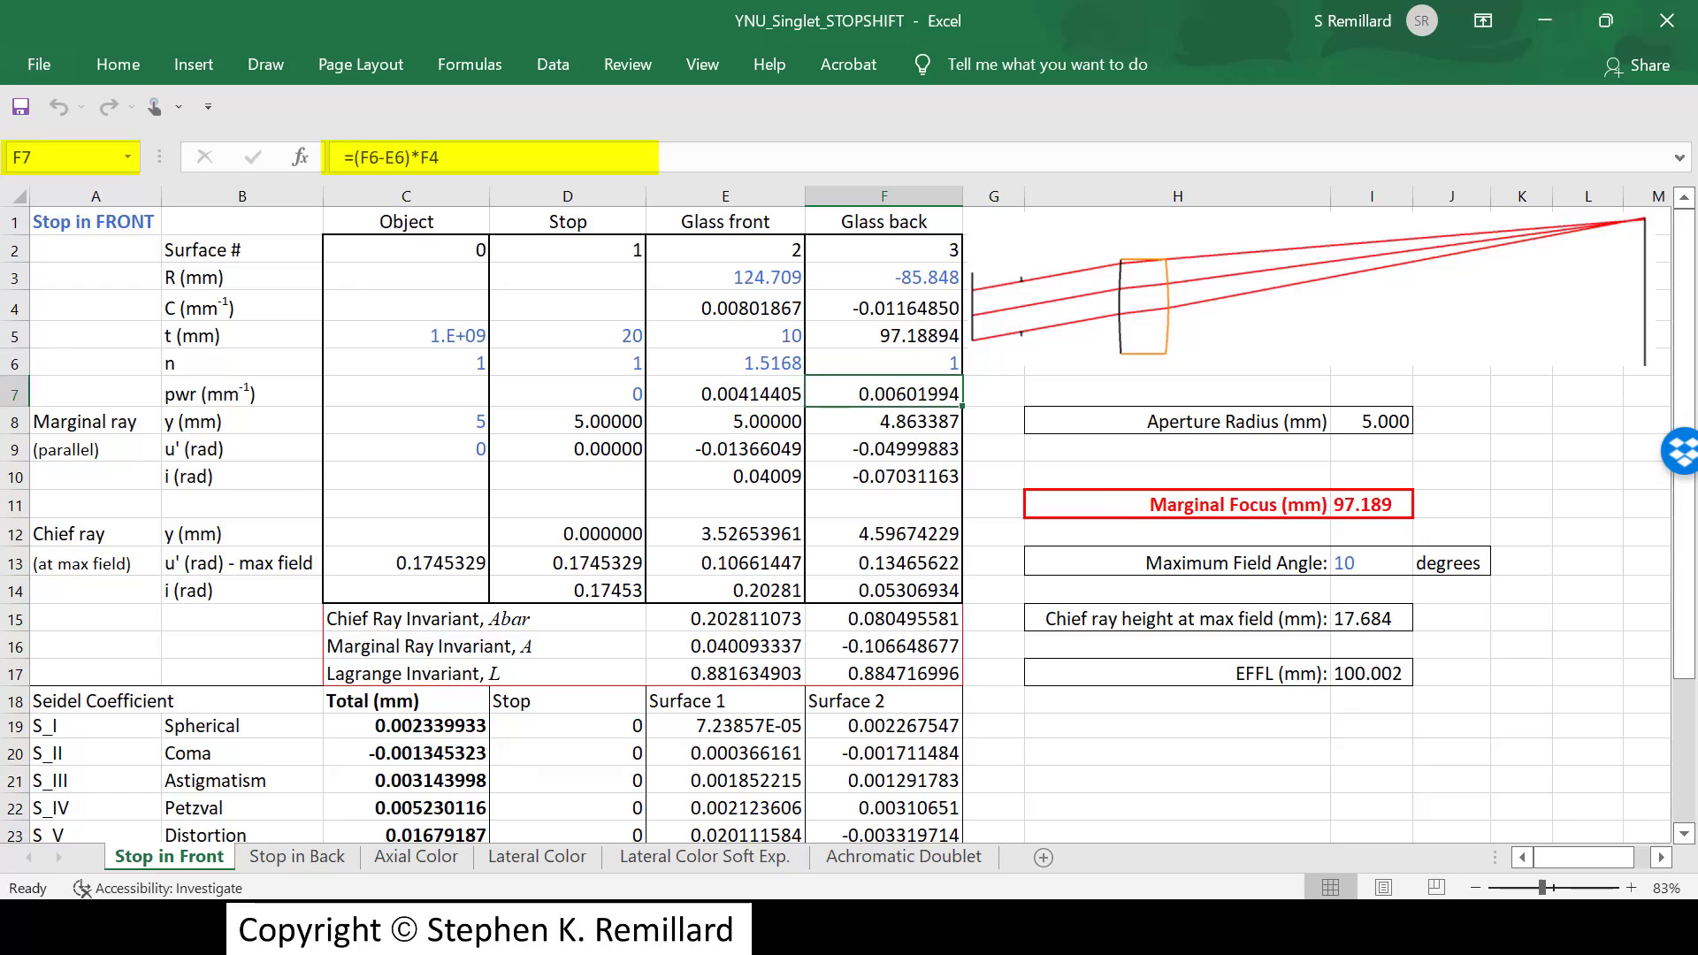
mouse_move(816, 375)
left_mouse_down()
mouse_move(881, 475)
mouse_move(978, 378)
mouse_move(817, 373)
left_mouse_up()
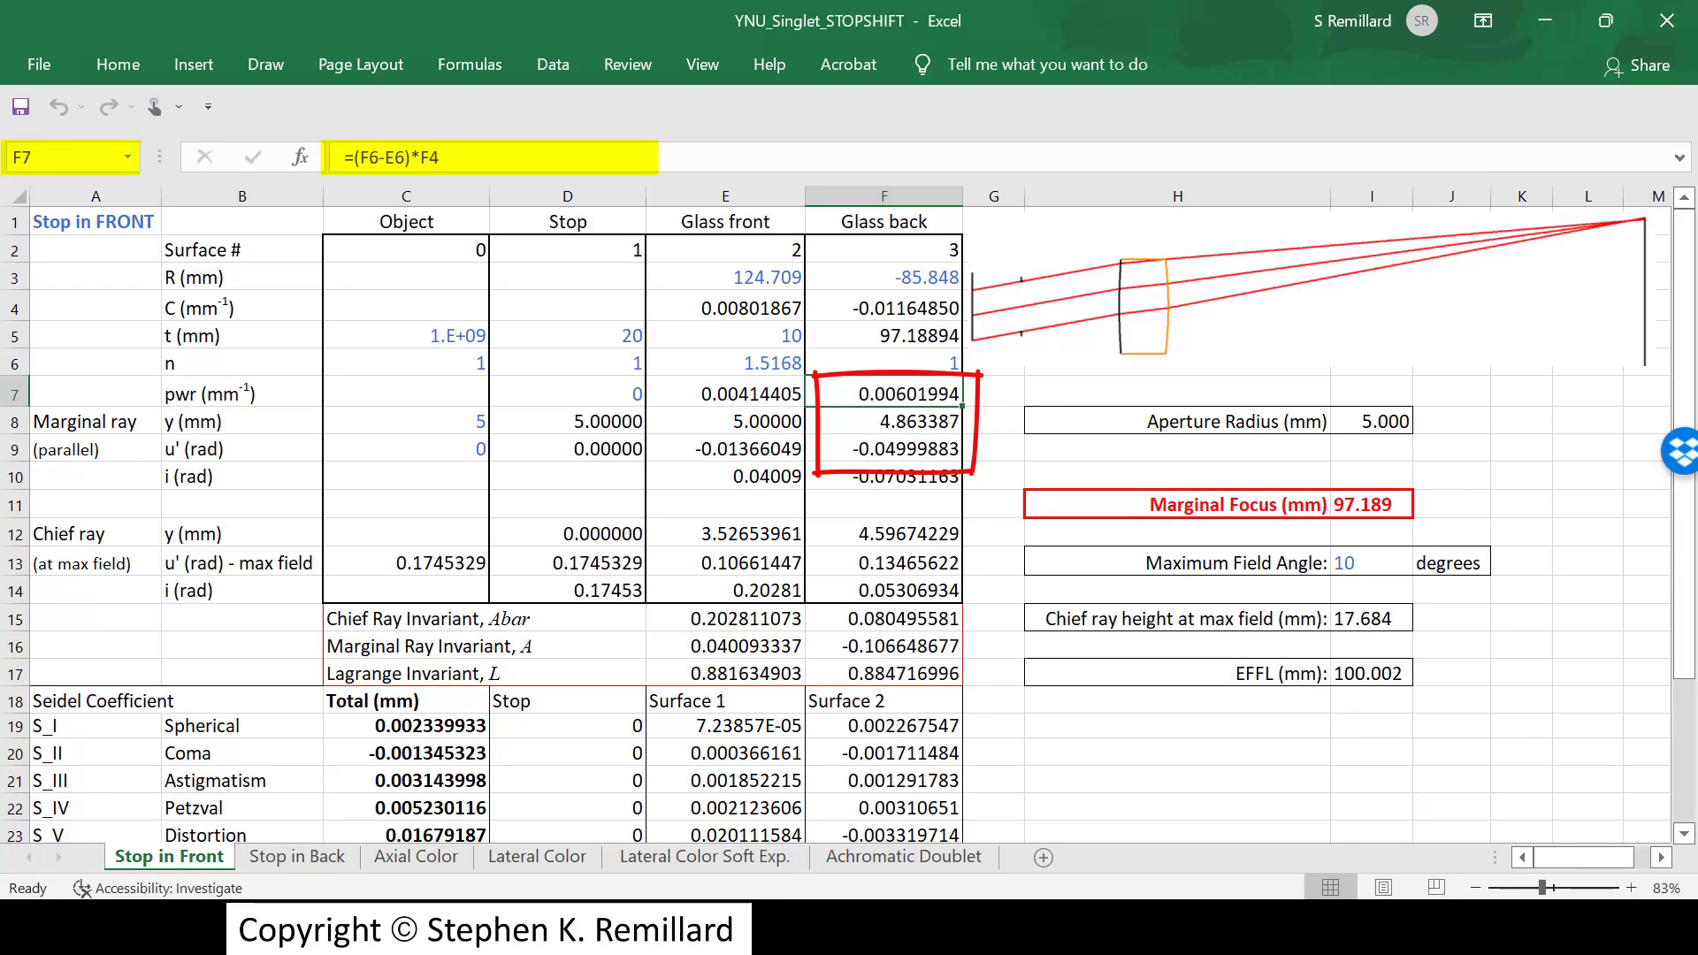
key("Down")
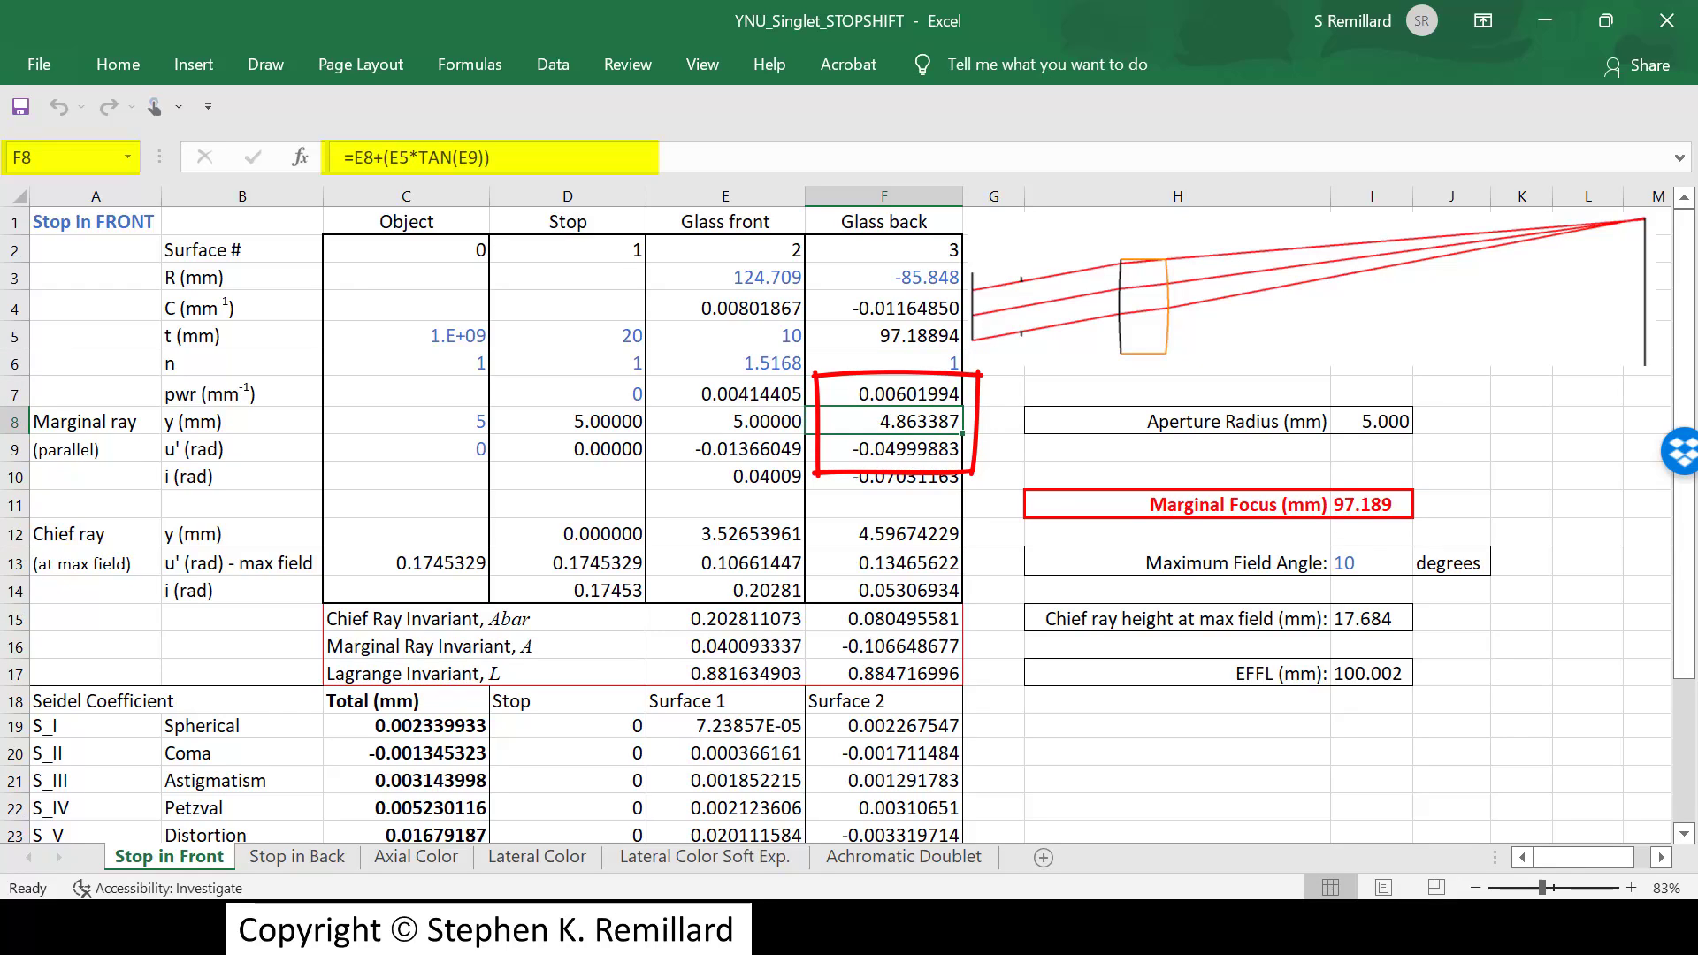
left_click(884, 449)
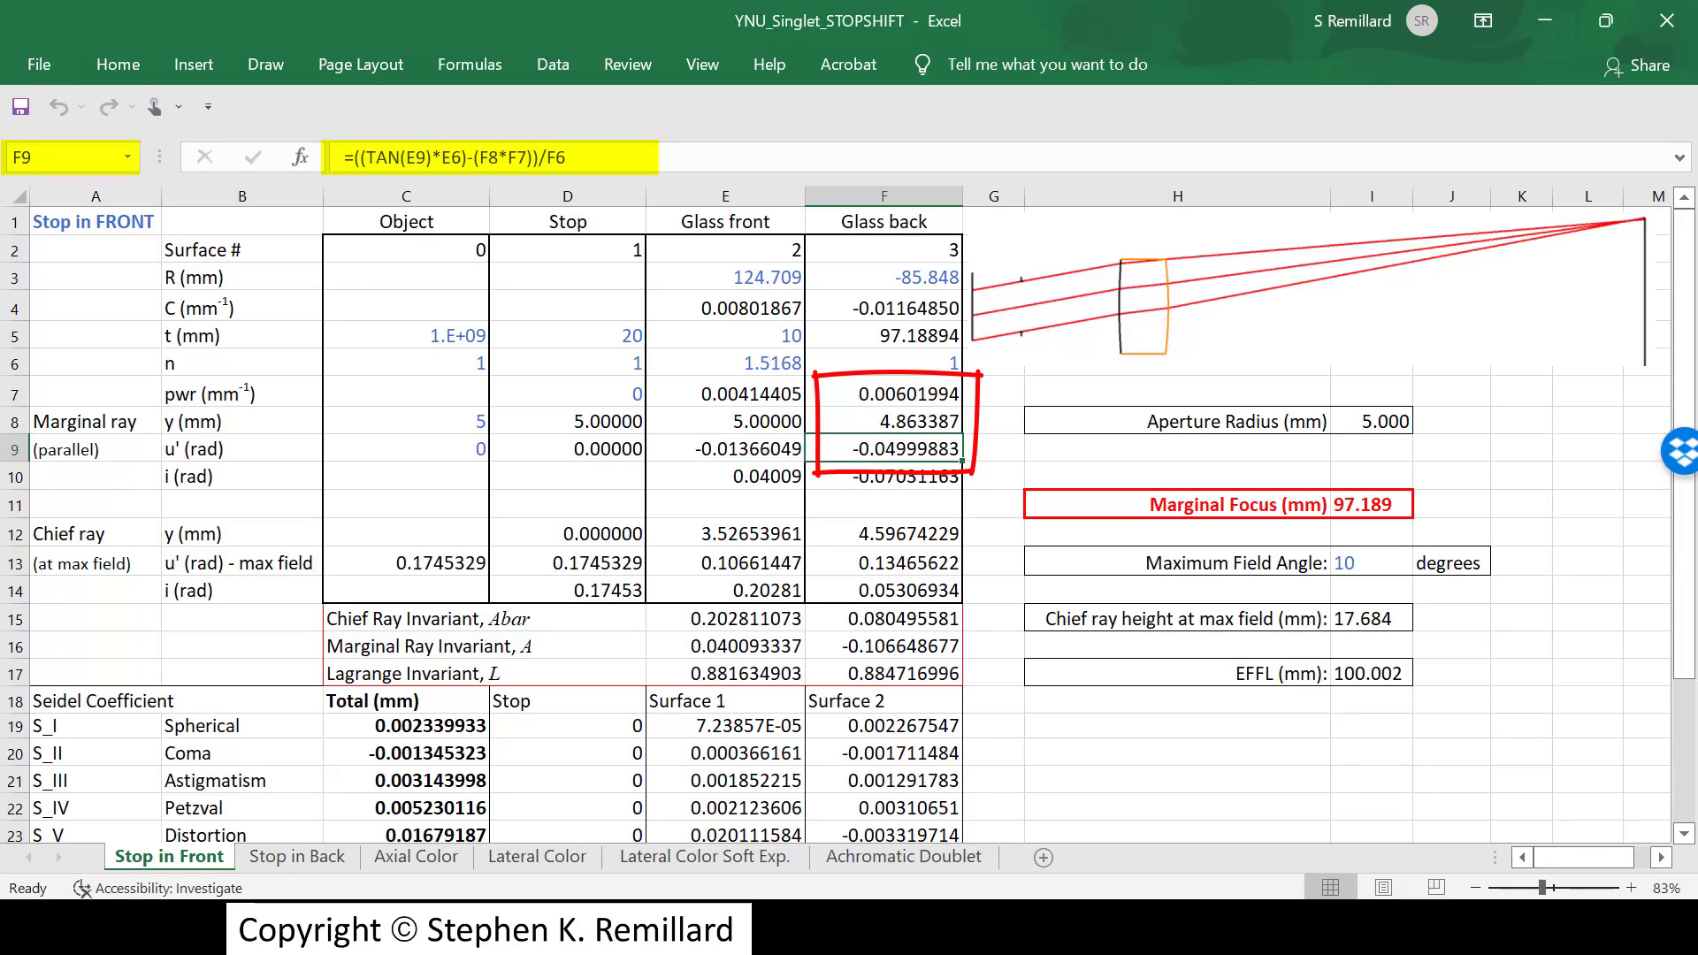
left_click(883, 534)
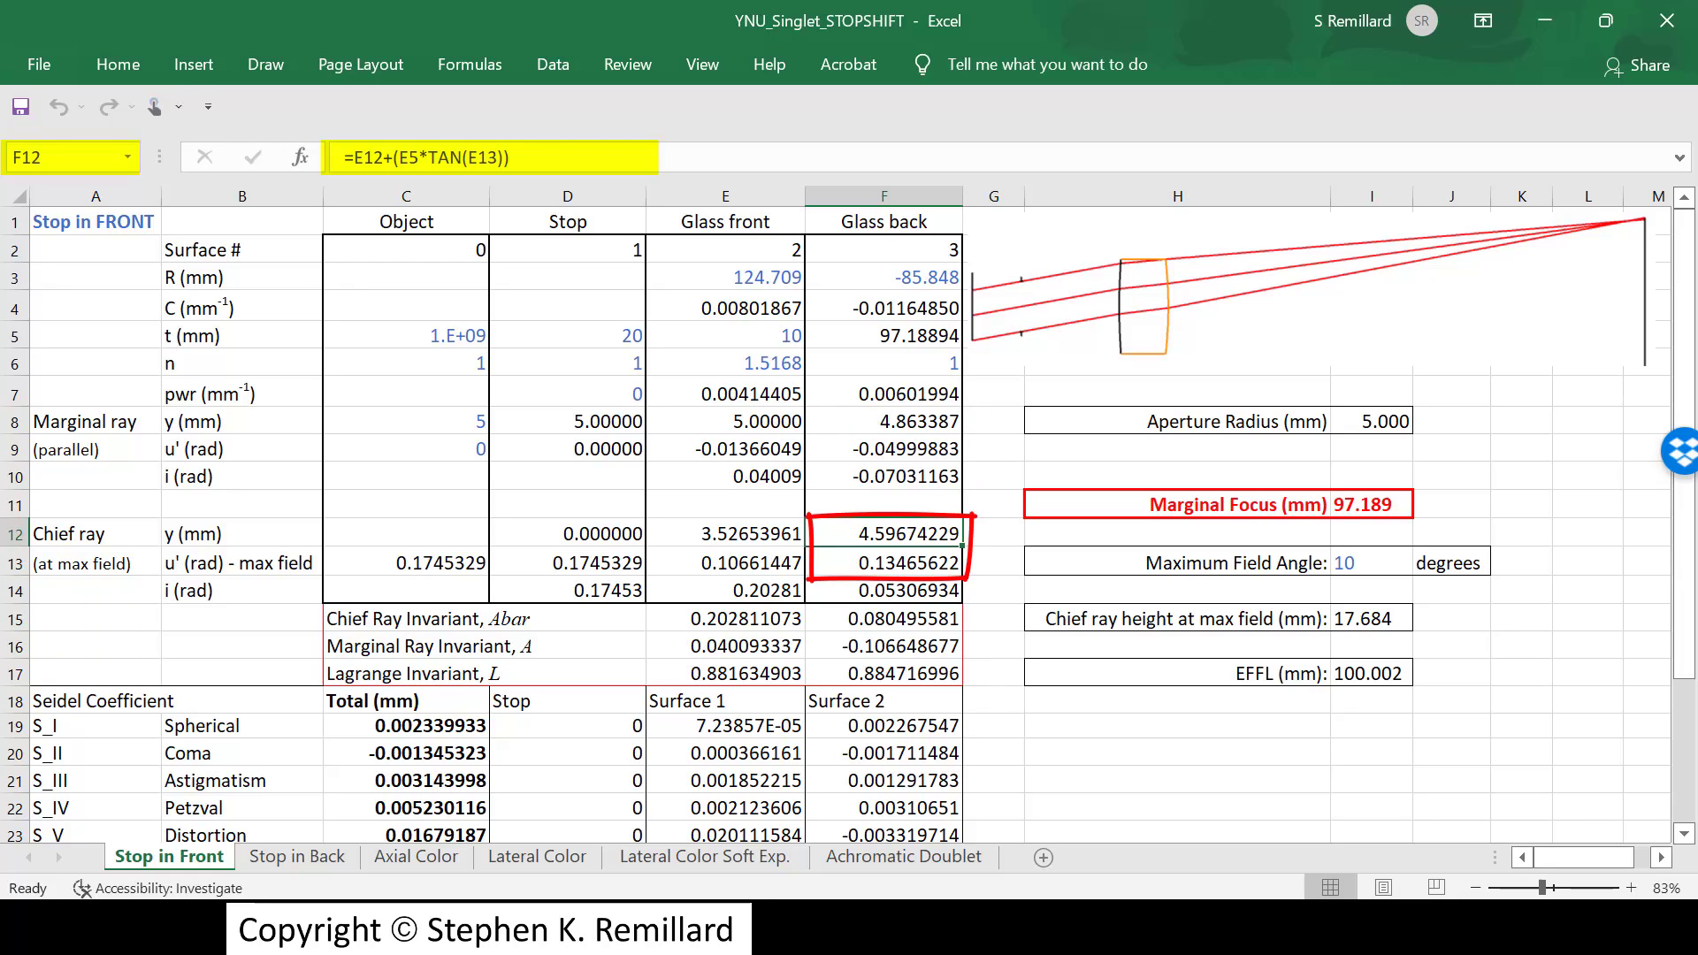
left_click(883, 563)
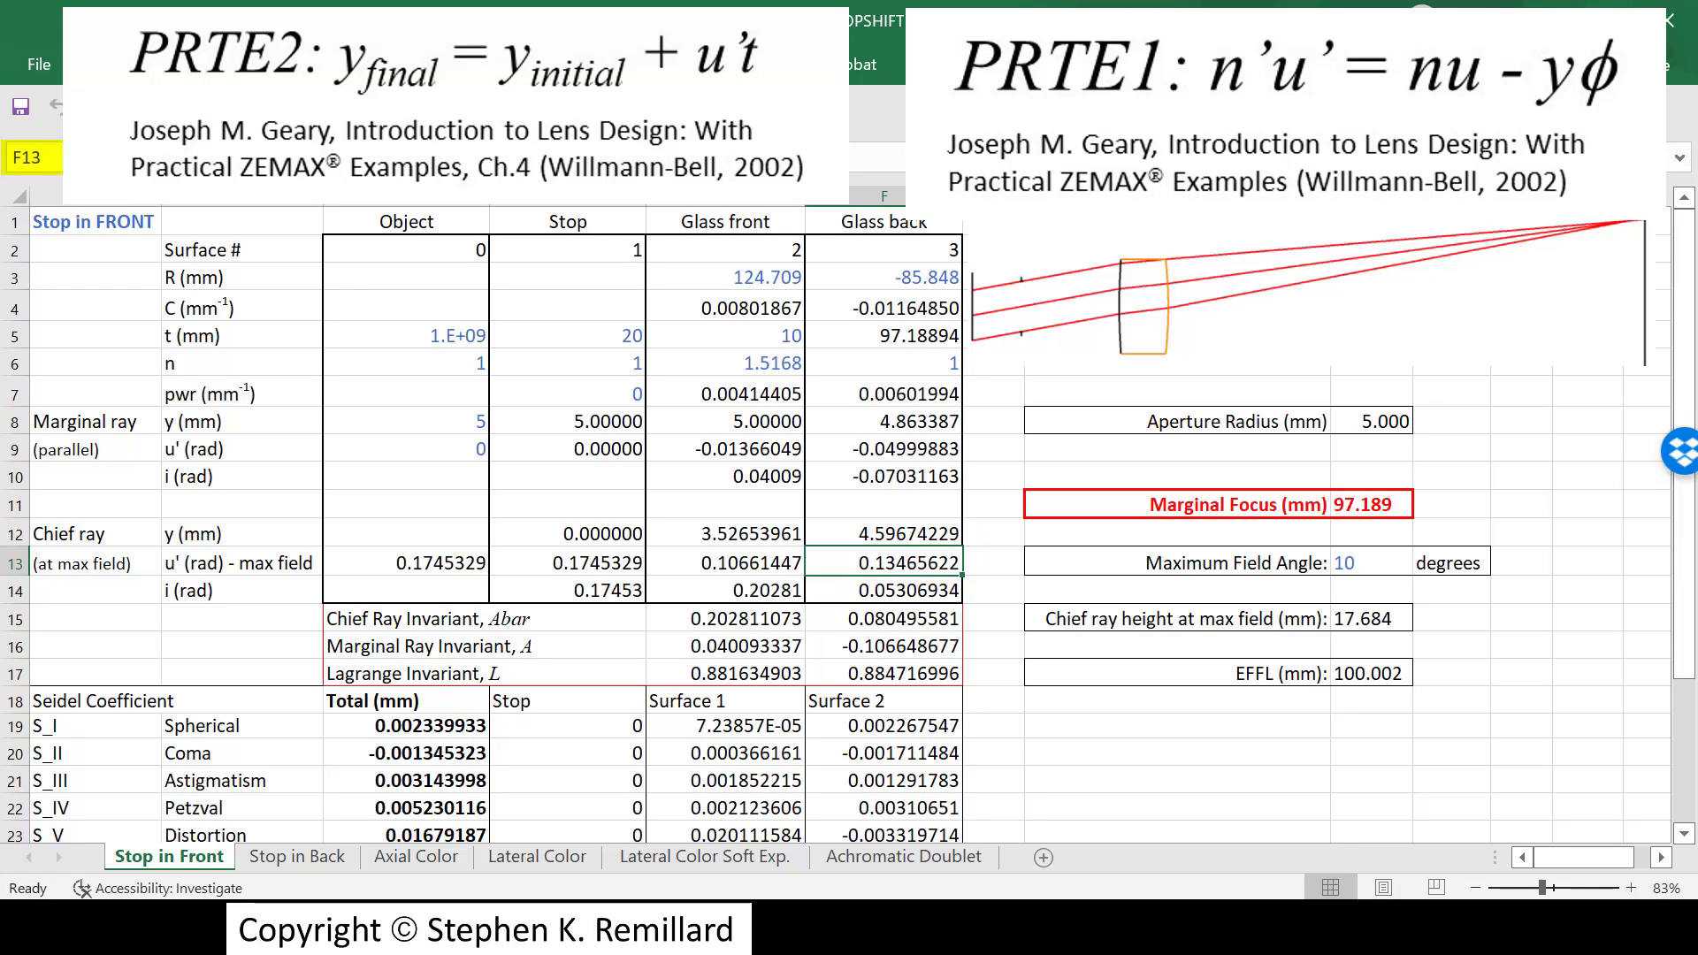
left_click(1371, 673)
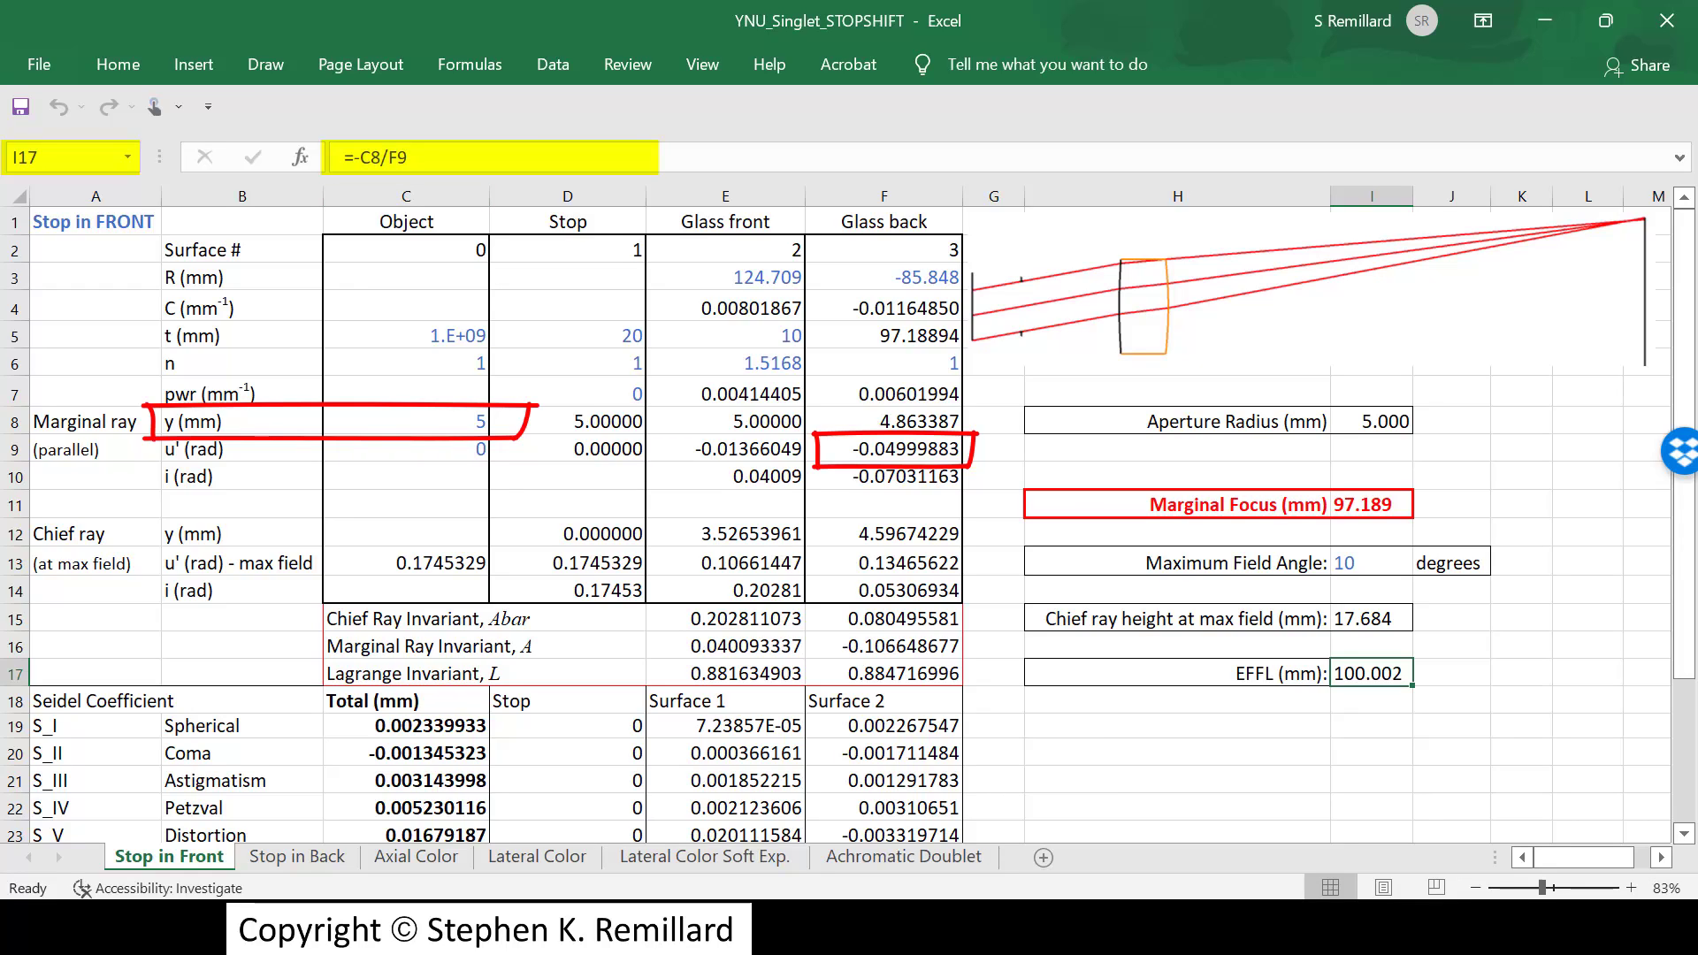
Step: Examine the chief ray, marginal ray and Lagrange invariant formulas for both glass surfaces in E15 through F17
left_click(725, 618)
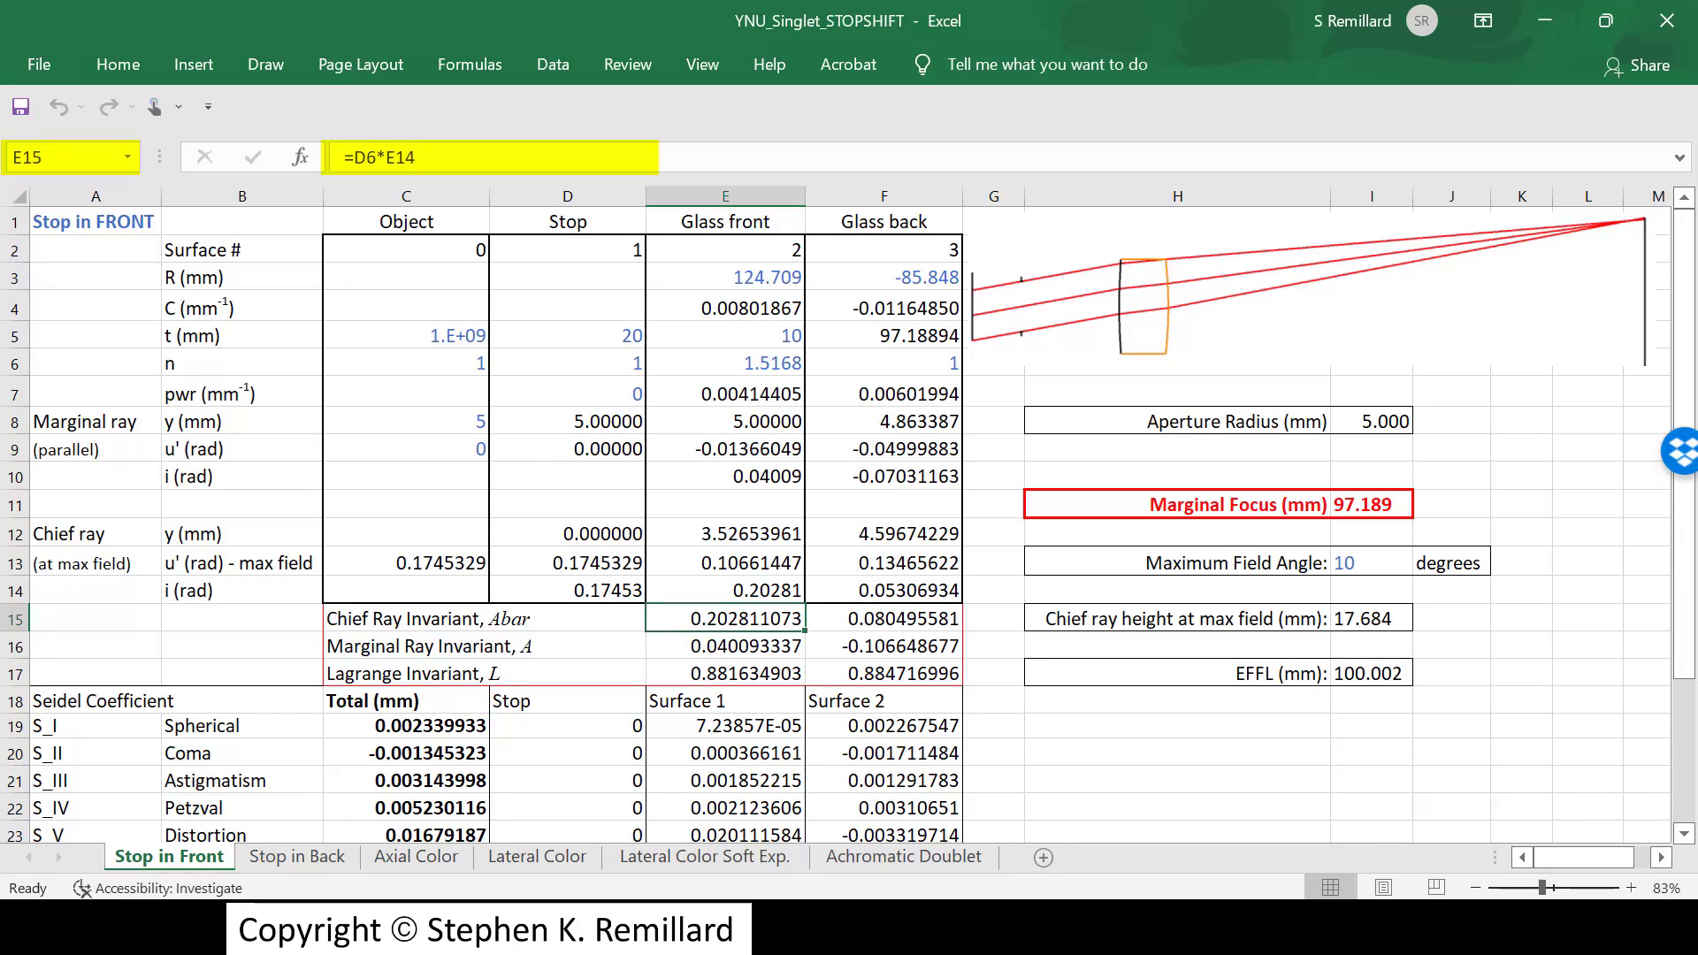
left_click(883, 618)
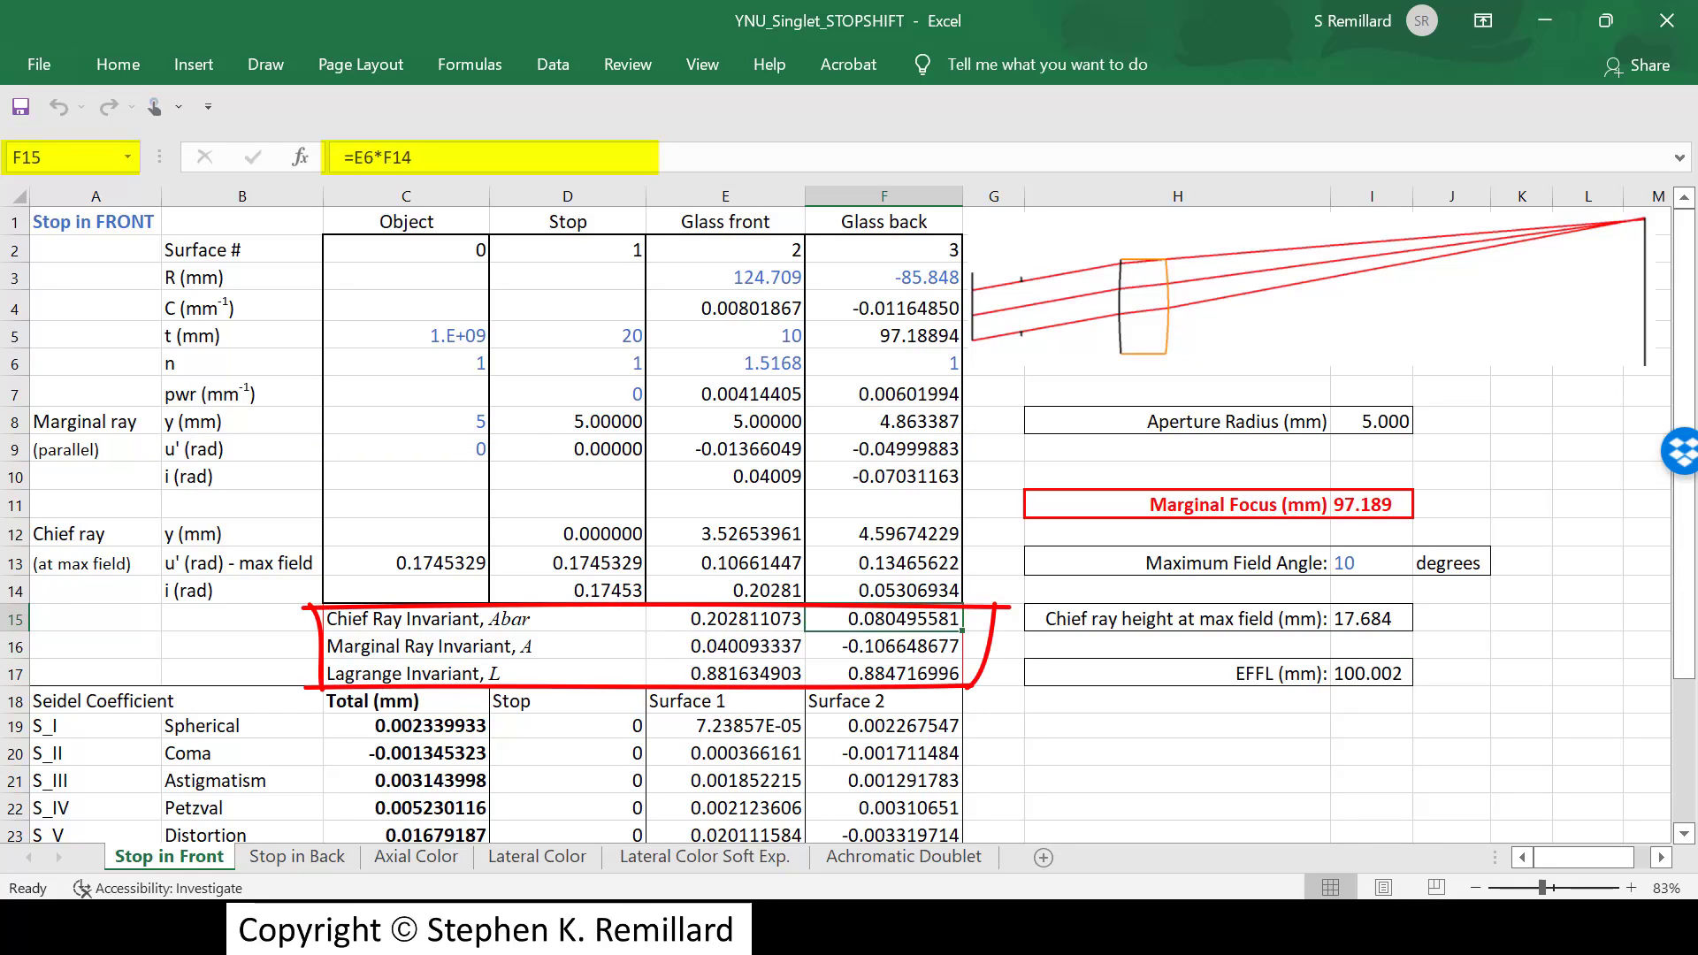
left_click(725, 646)
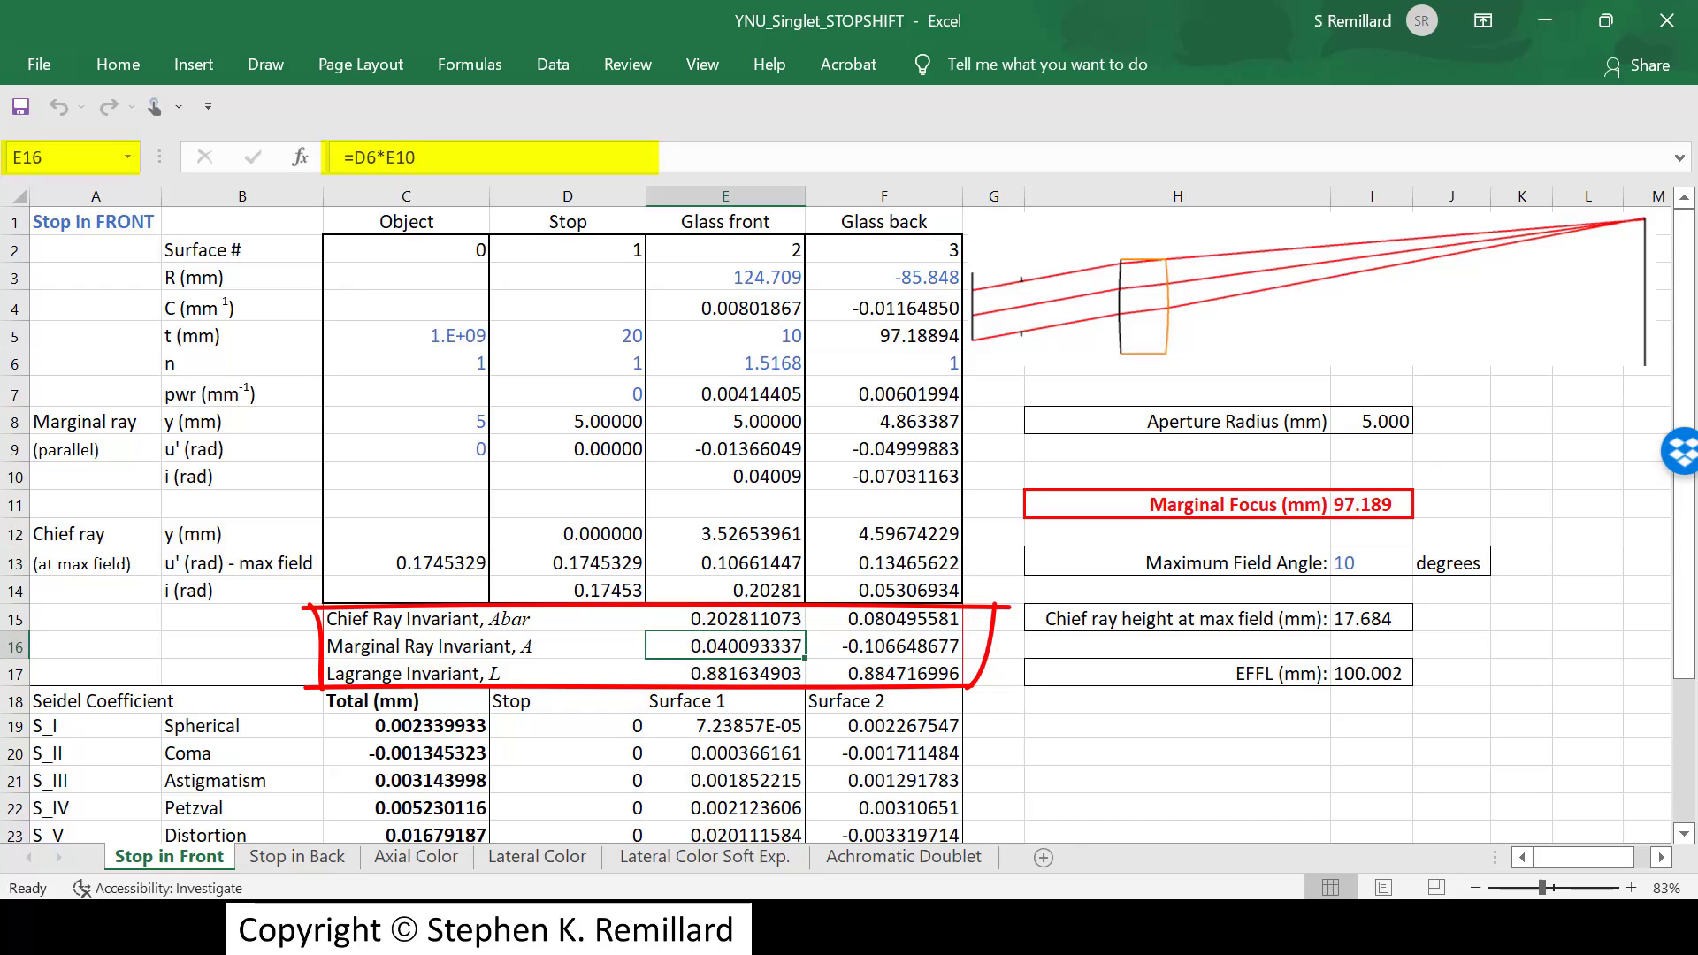
left_click(884, 646)
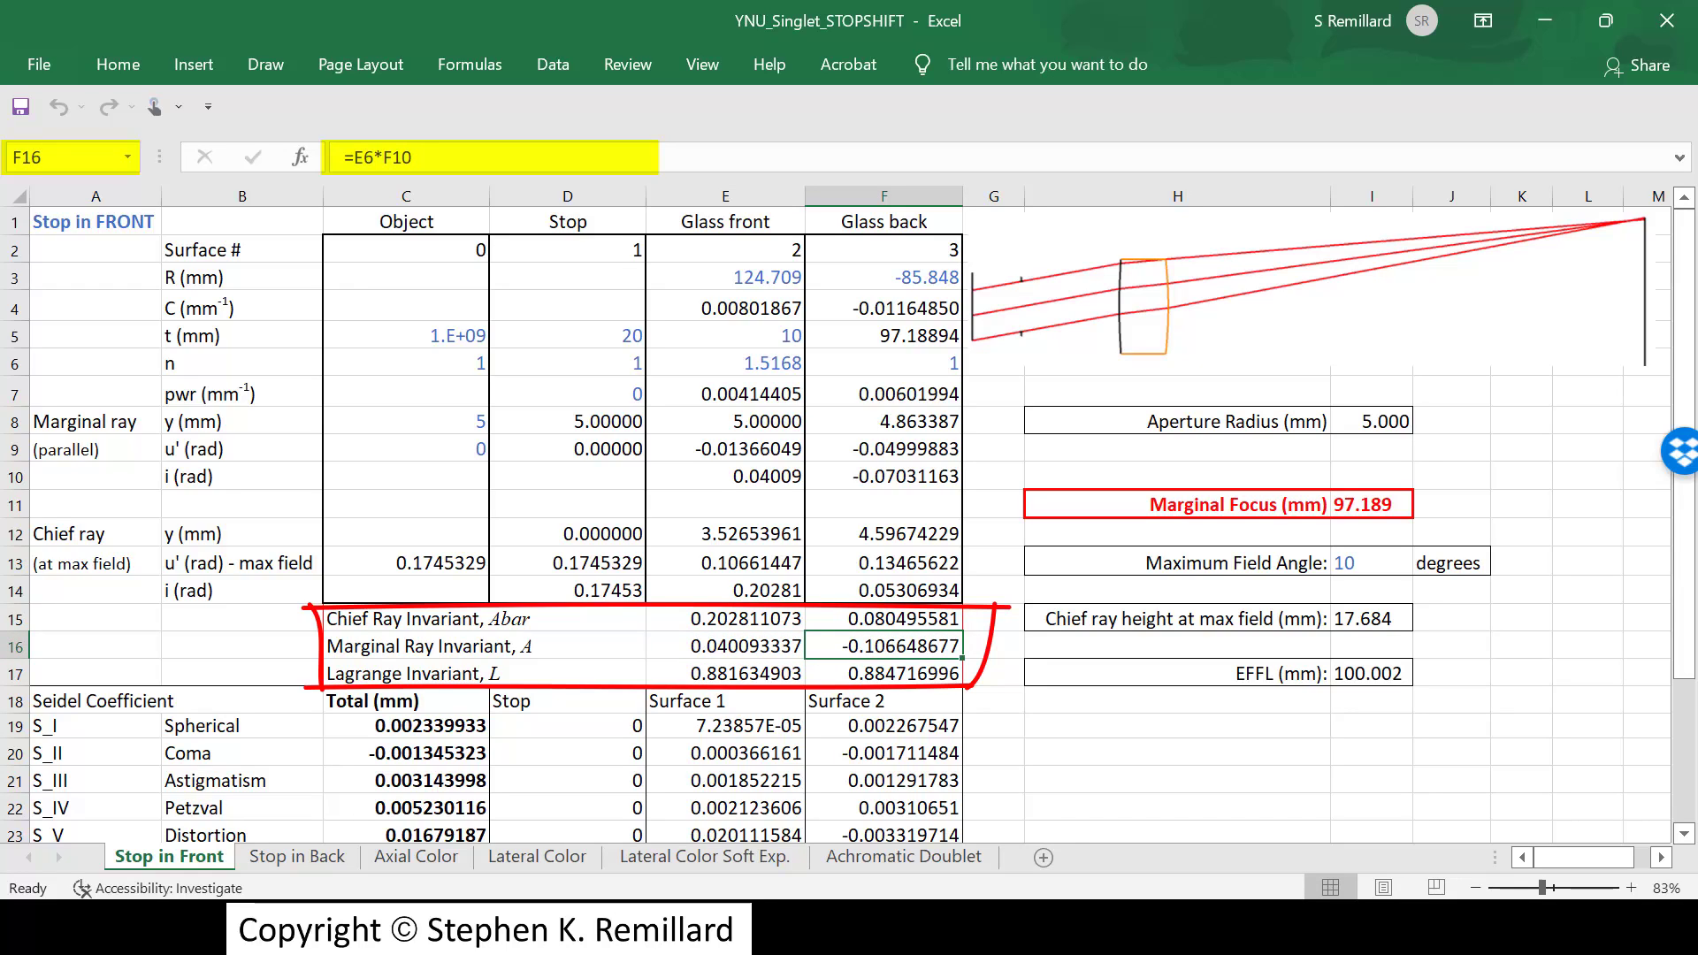
left_click(724, 673)
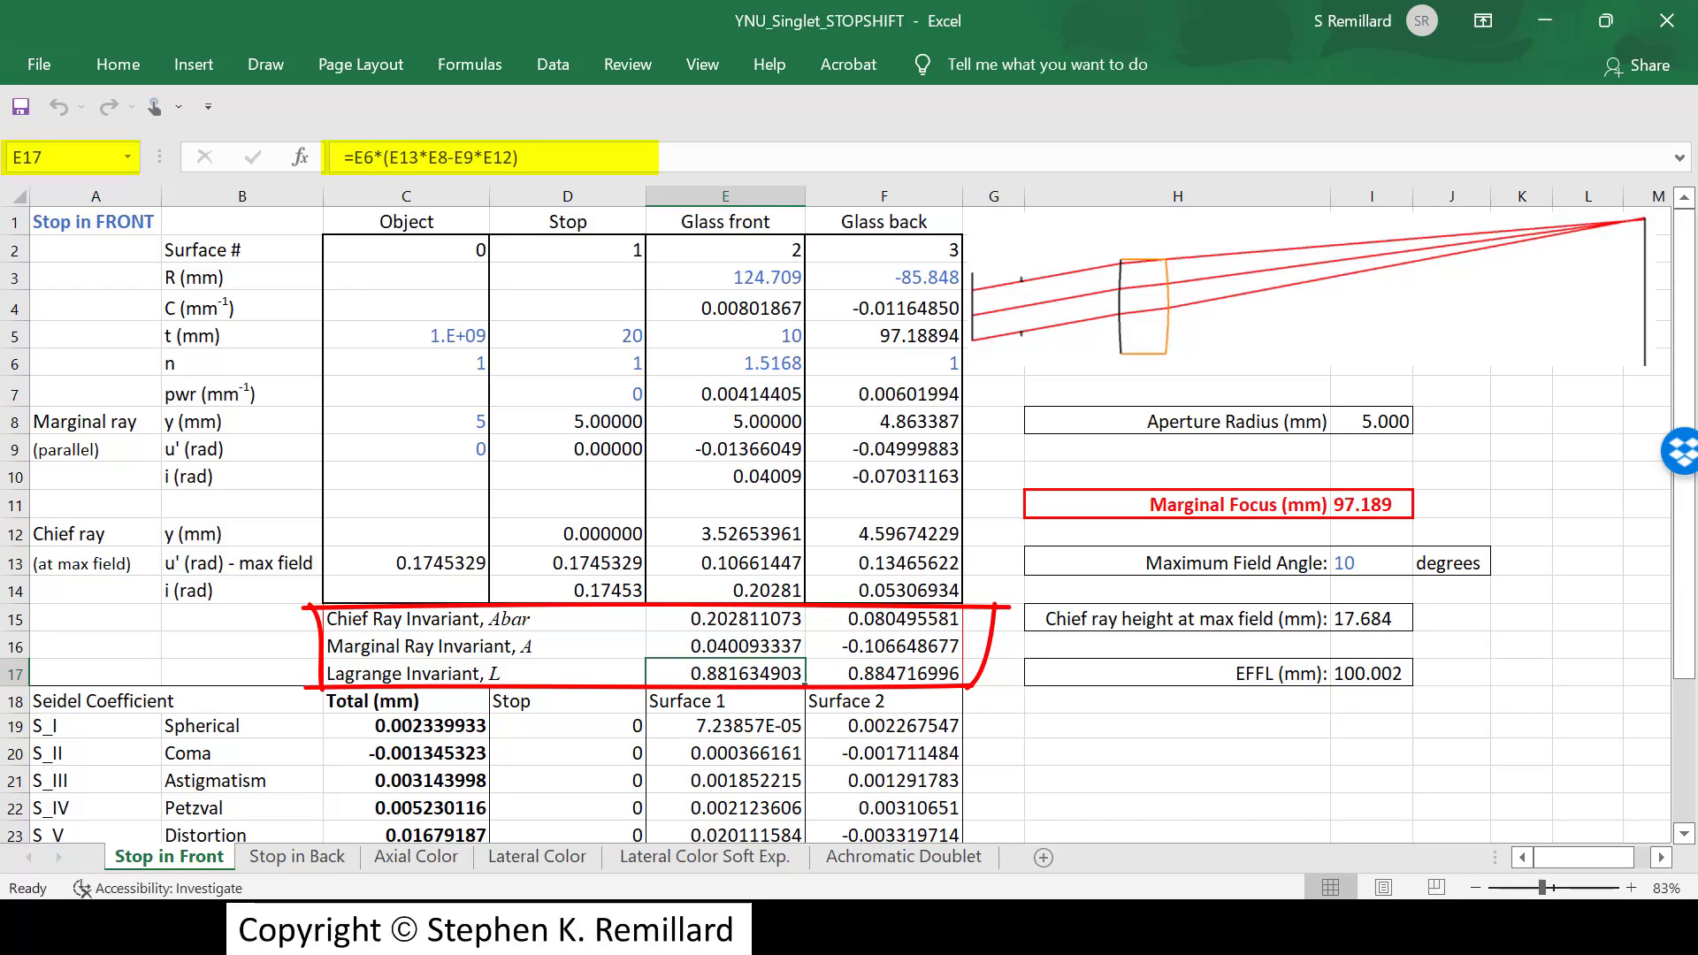
left_click(883, 673)
scroll(849, 524, "down", 1)
scroll(849, 524, "up", 1)
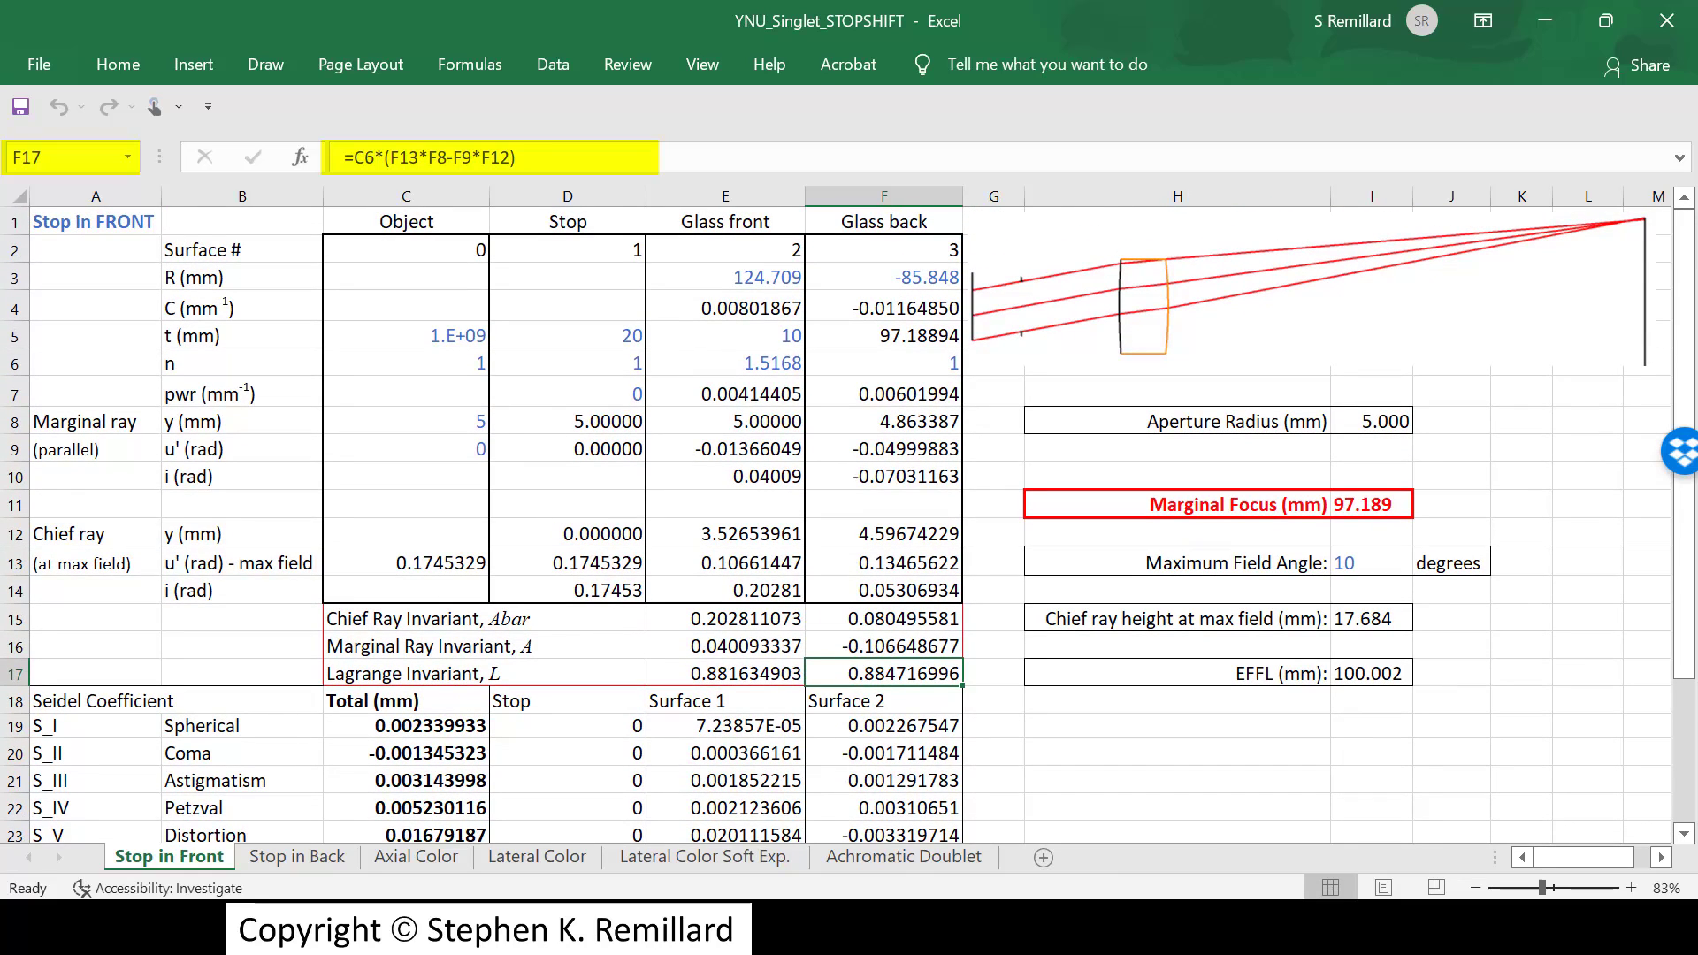
Step: Inspect the spherical and coma Seidel coefficient formulas for Surface 2 and Surface 1 in rows 19 and 20
left_click(883, 725)
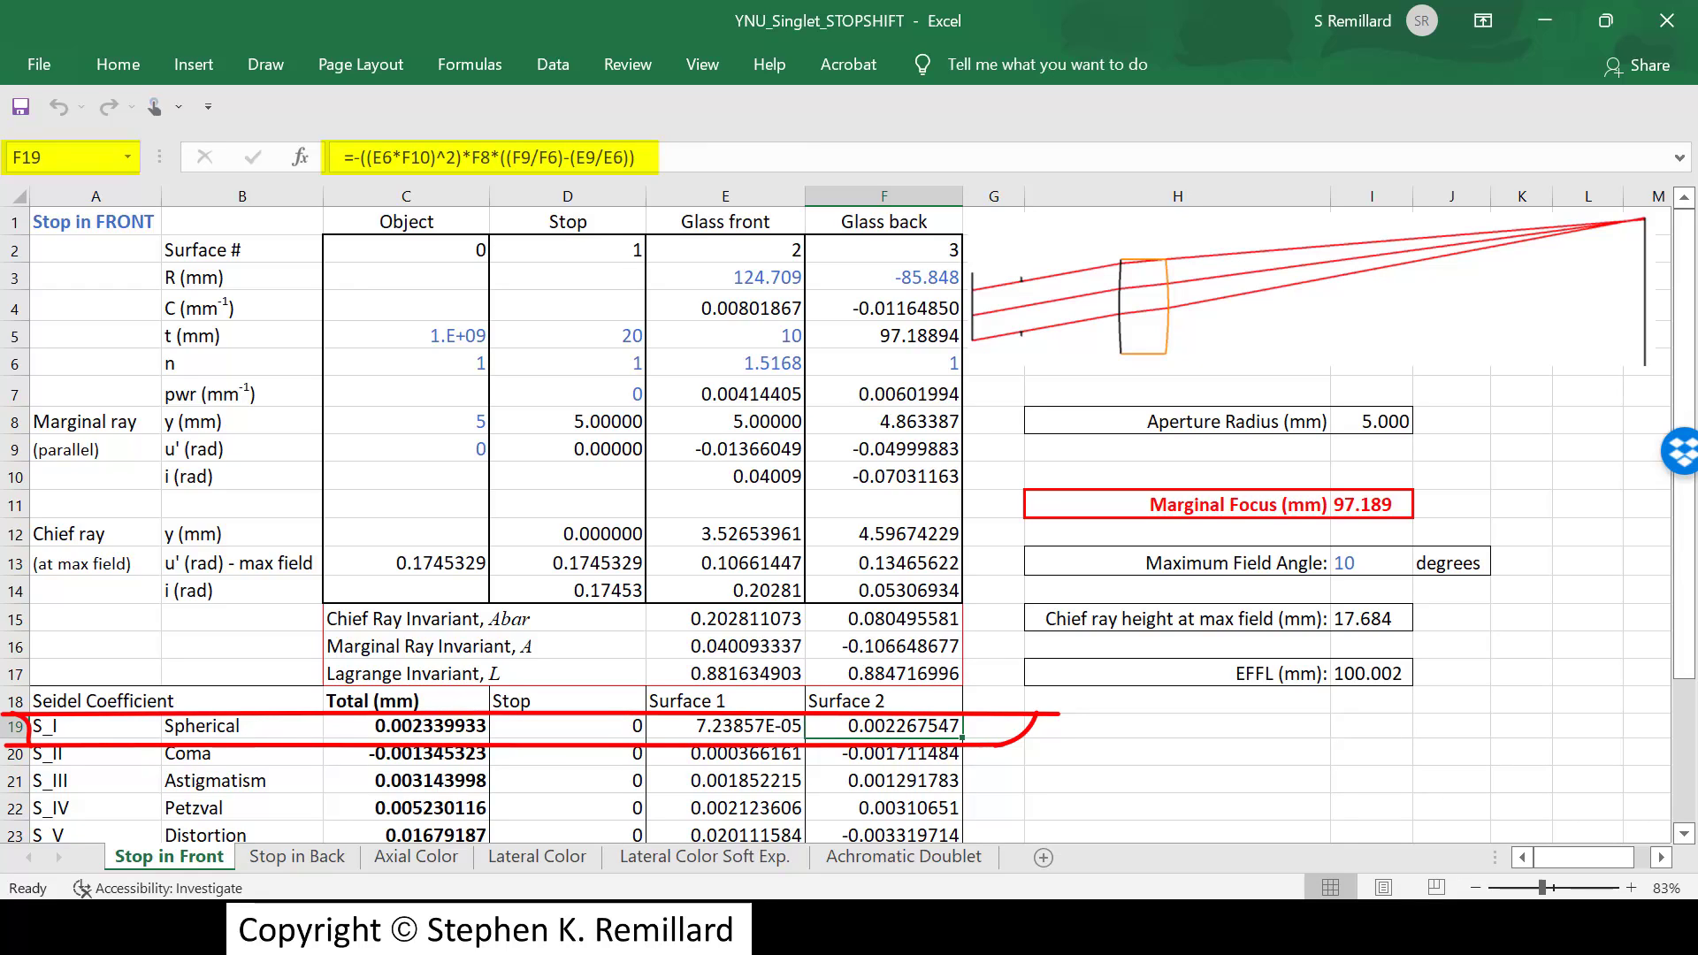
left_click(724, 725)
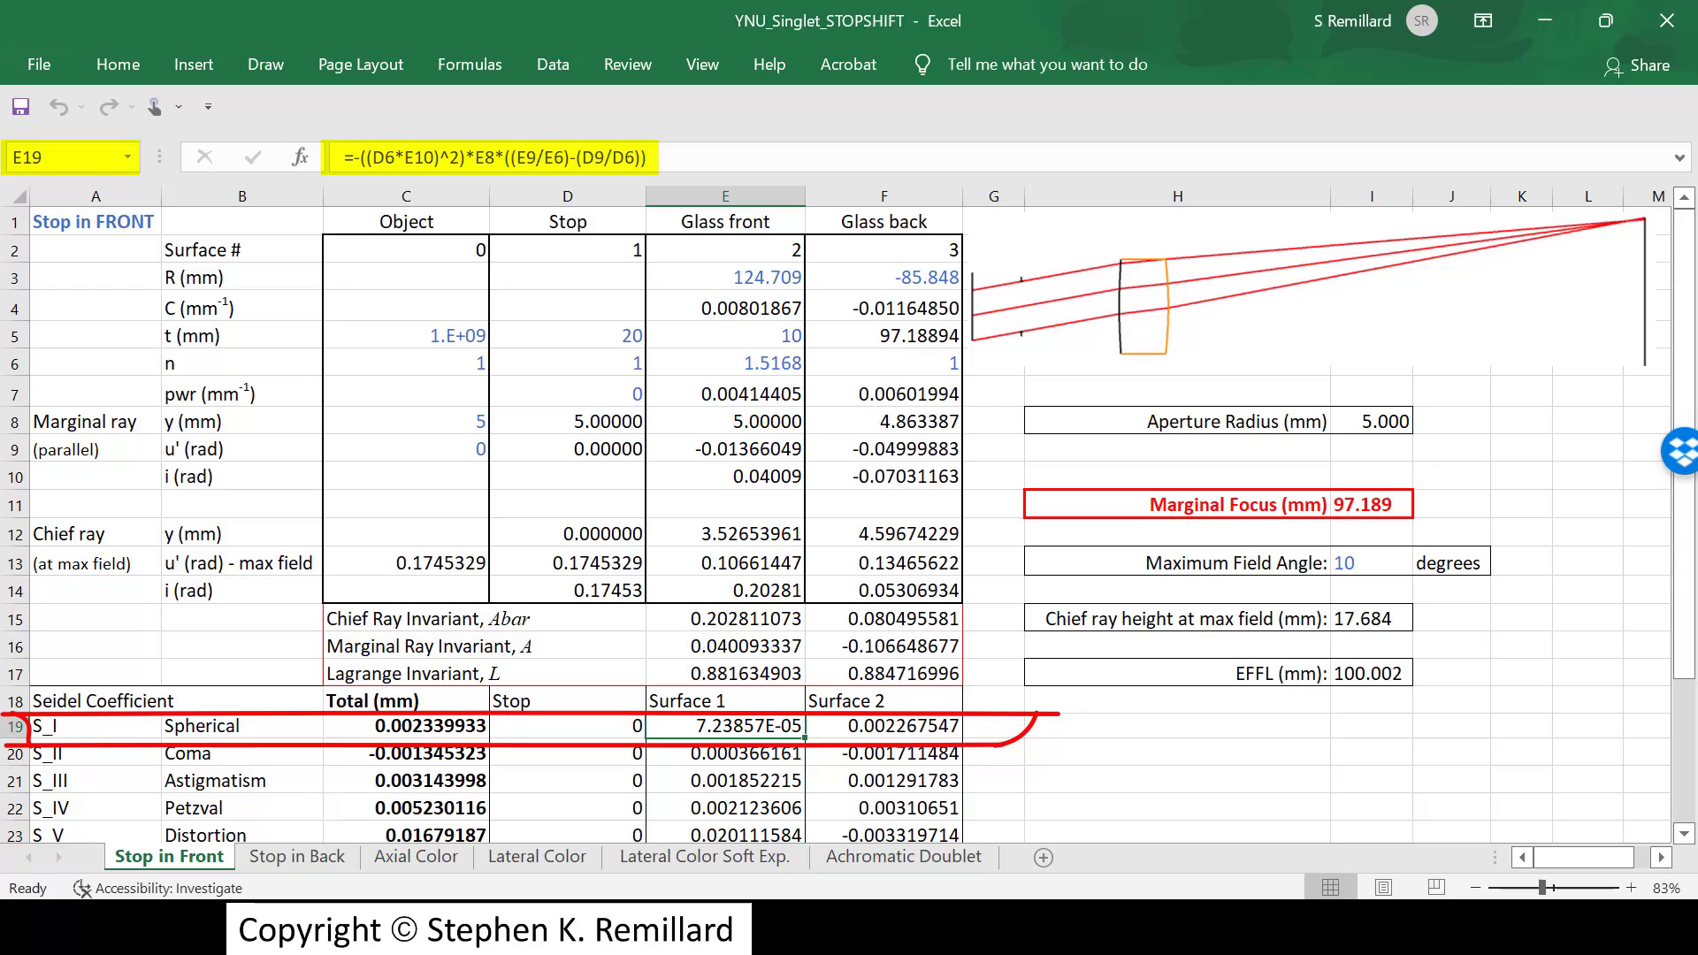
left_click(883, 753)
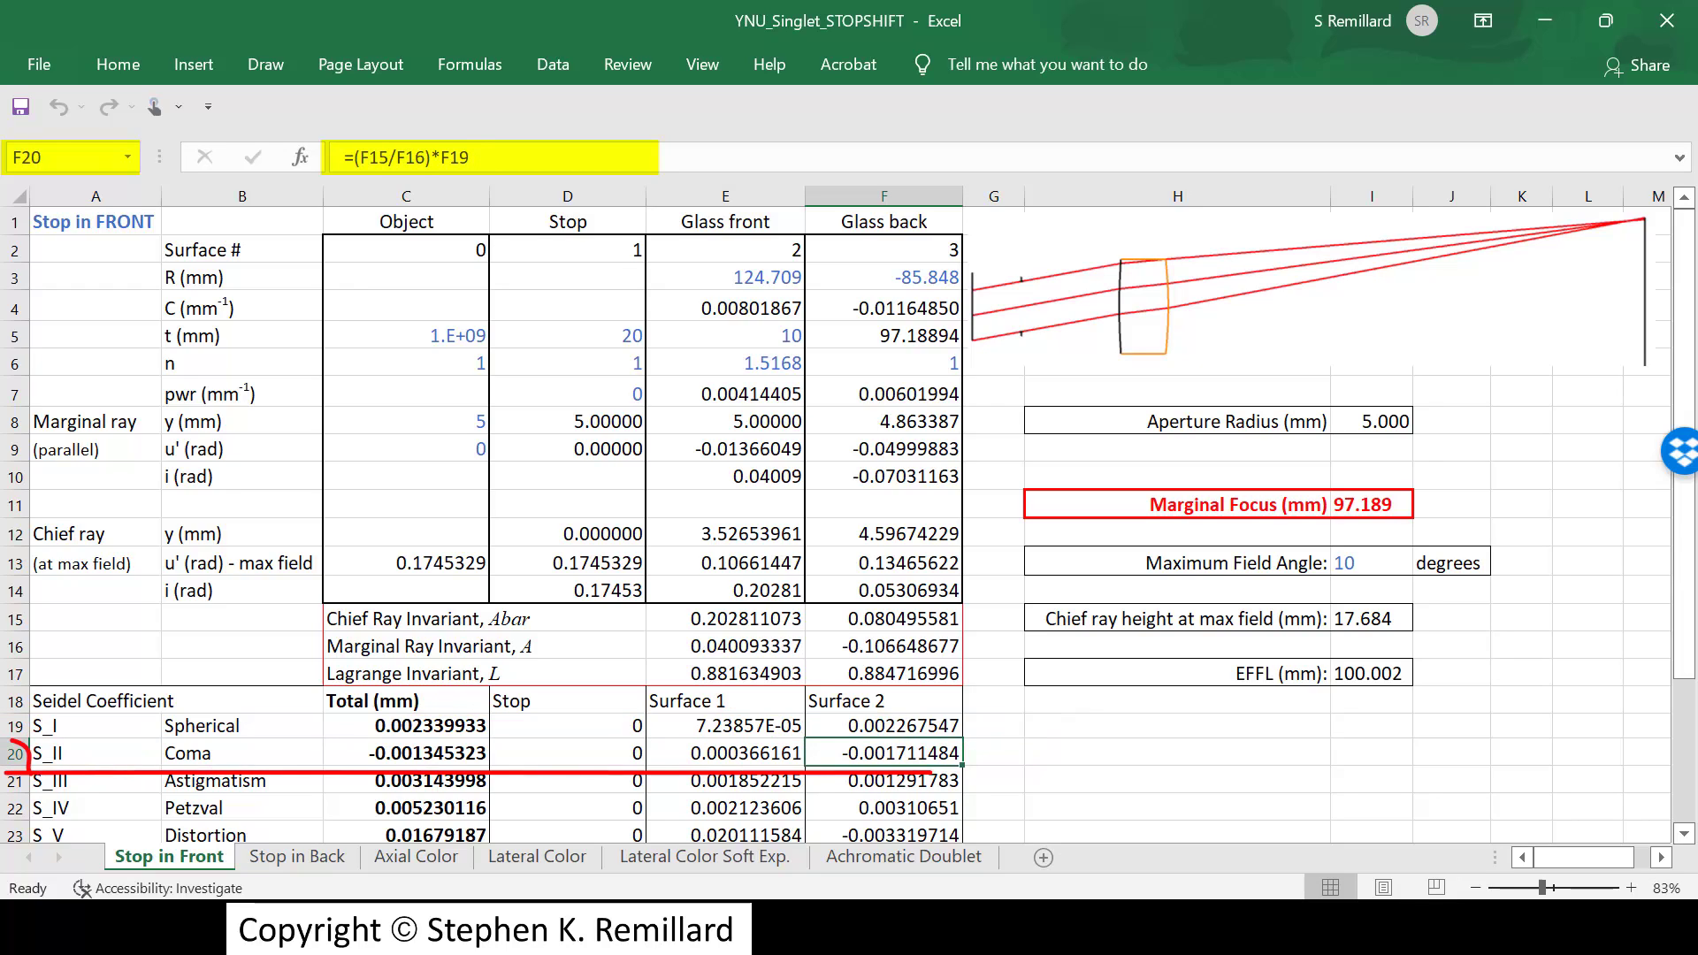
left_click(725, 753)
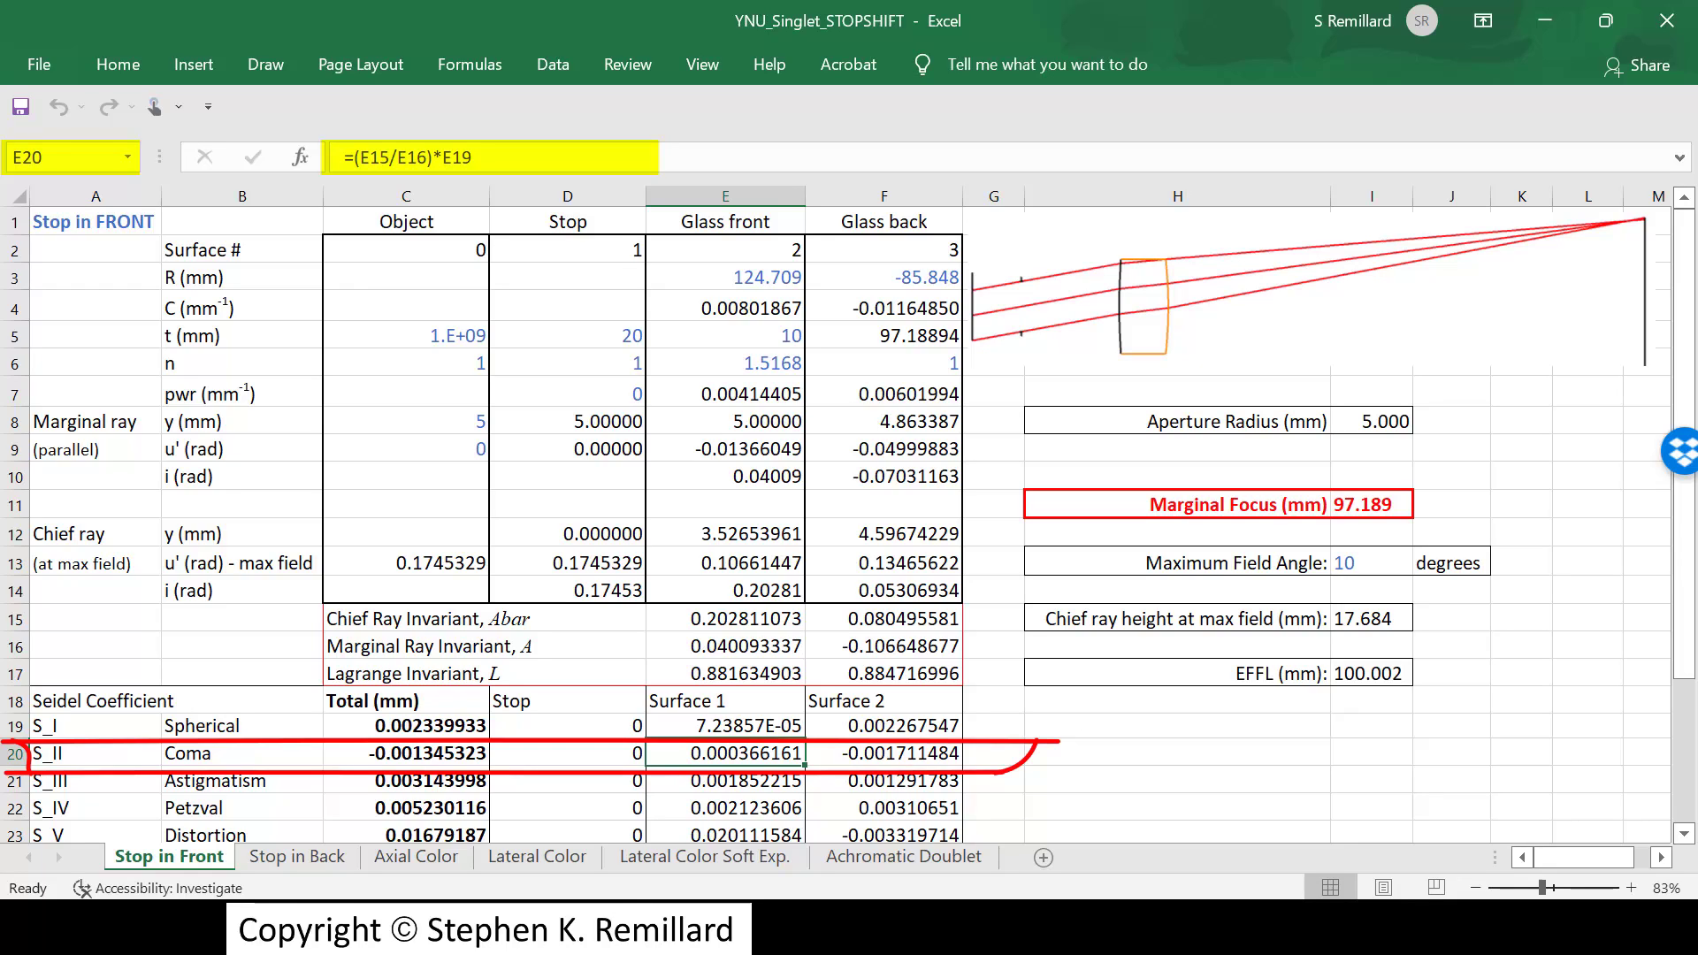
Step: Inspect the Seidel formulas for astigmatism in F21, Petzval in E22 and distortion in E23
key("Escape")
left_click_drag(5, 759, 1059, 761)
left_click(883, 780)
left_click(725, 807)
left_click(725, 834)
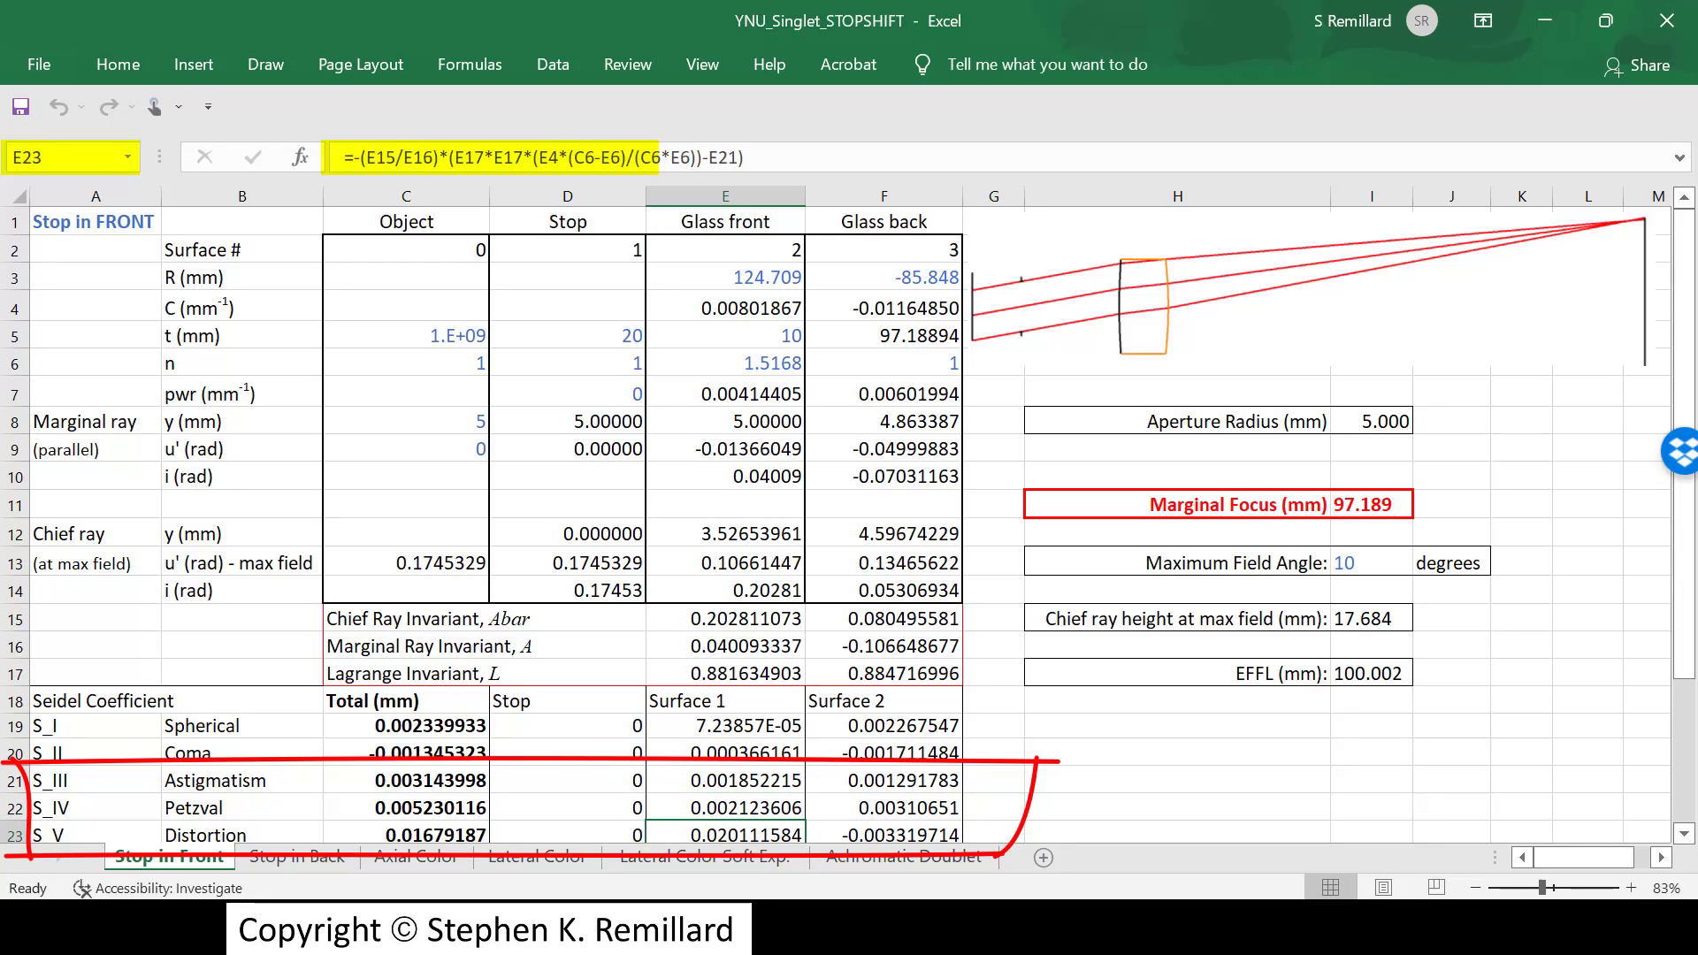
Step: Review the total Seidel coefficient formulas from spherical to distortion in C19 through C23
left_click(406, 726)
left_click(406, 753)
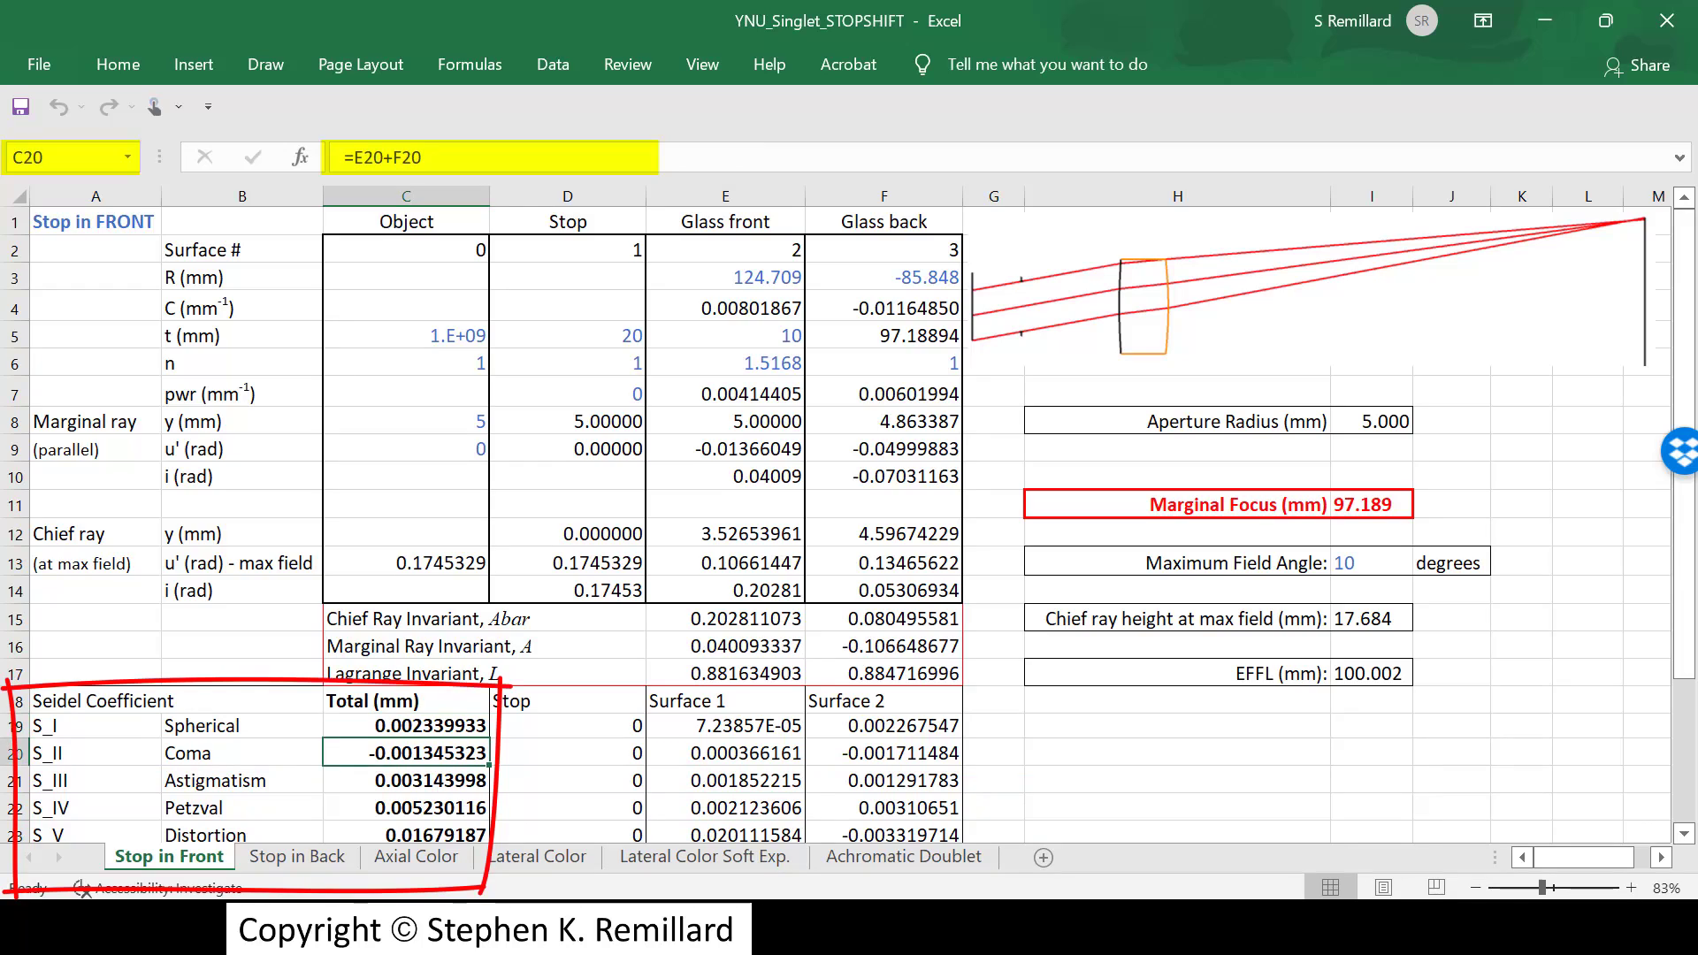
key("Down")
key("Down")
key("Down")
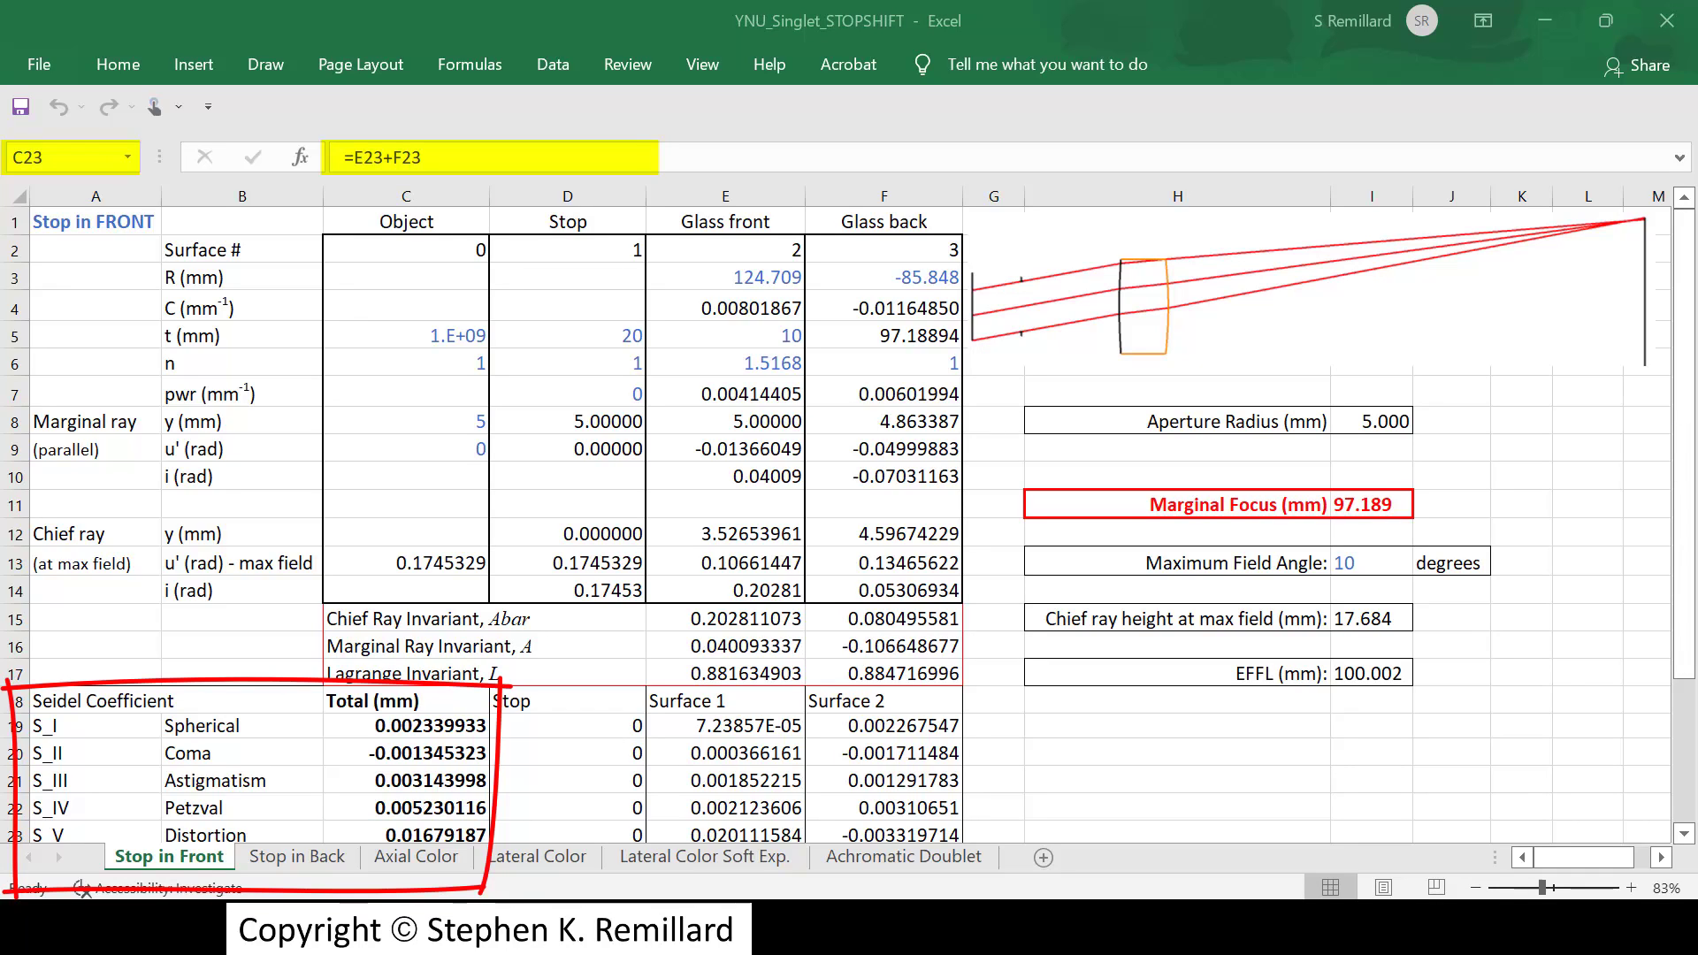
Step: Switch to Zemax OpticStudio and examine the Stop Surface thickness in the lens data of StopShifting.ZOS
key("alt+Tab")
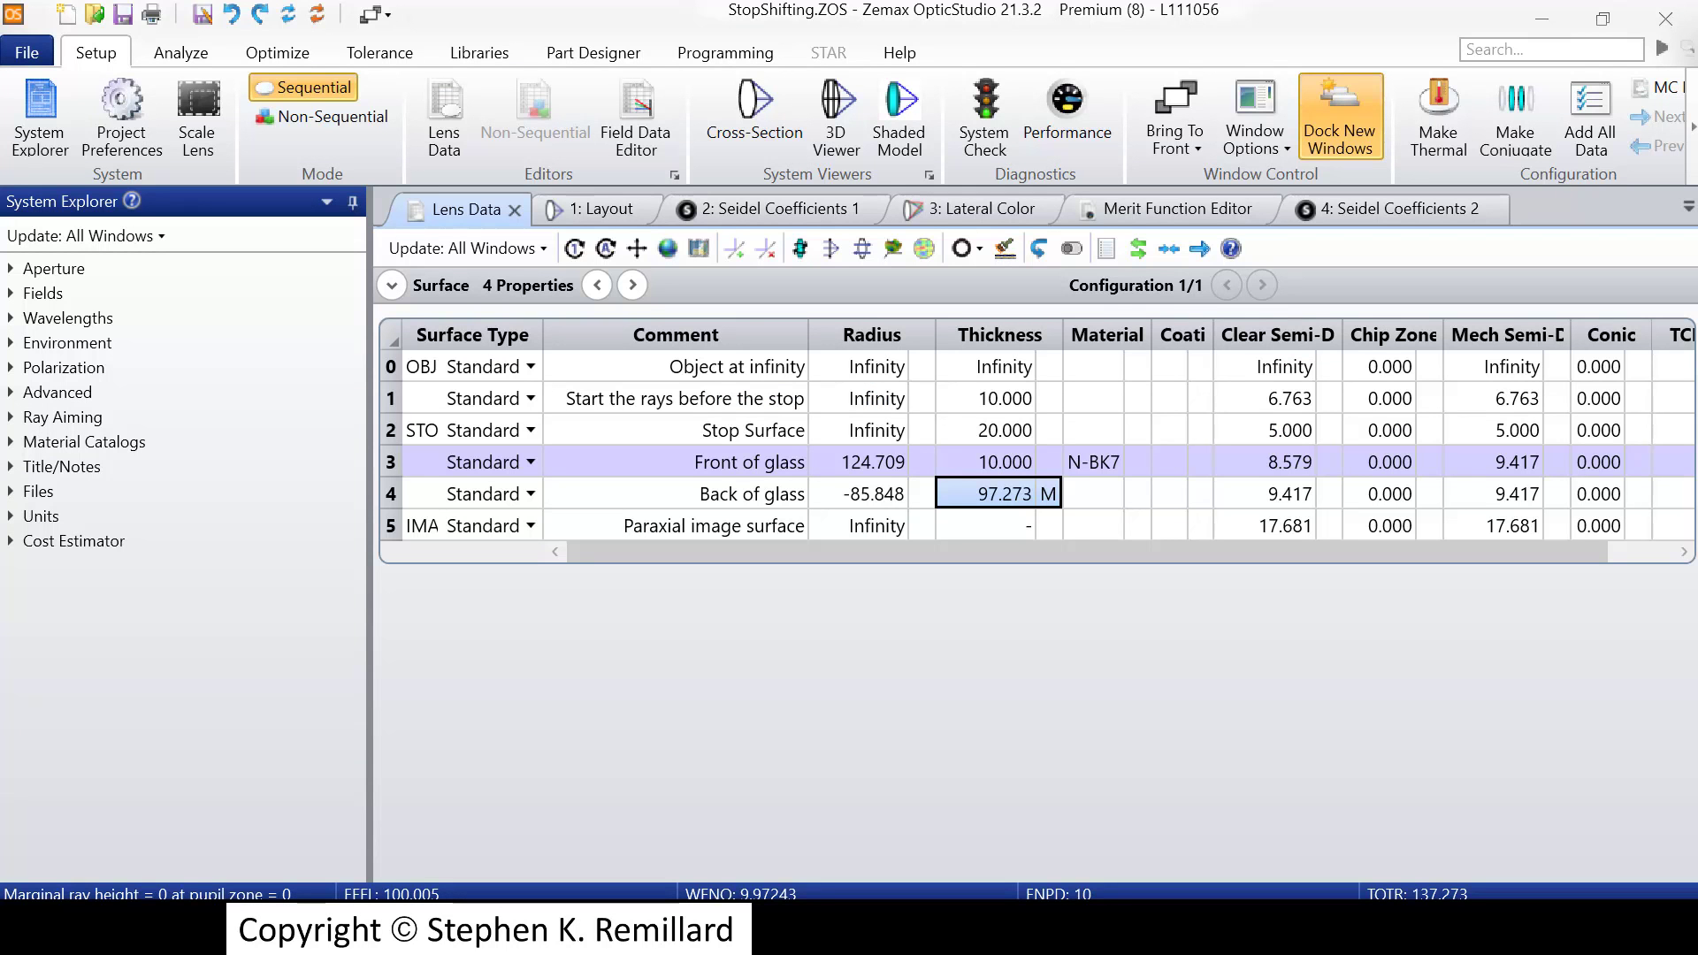
left_click(998, 430)
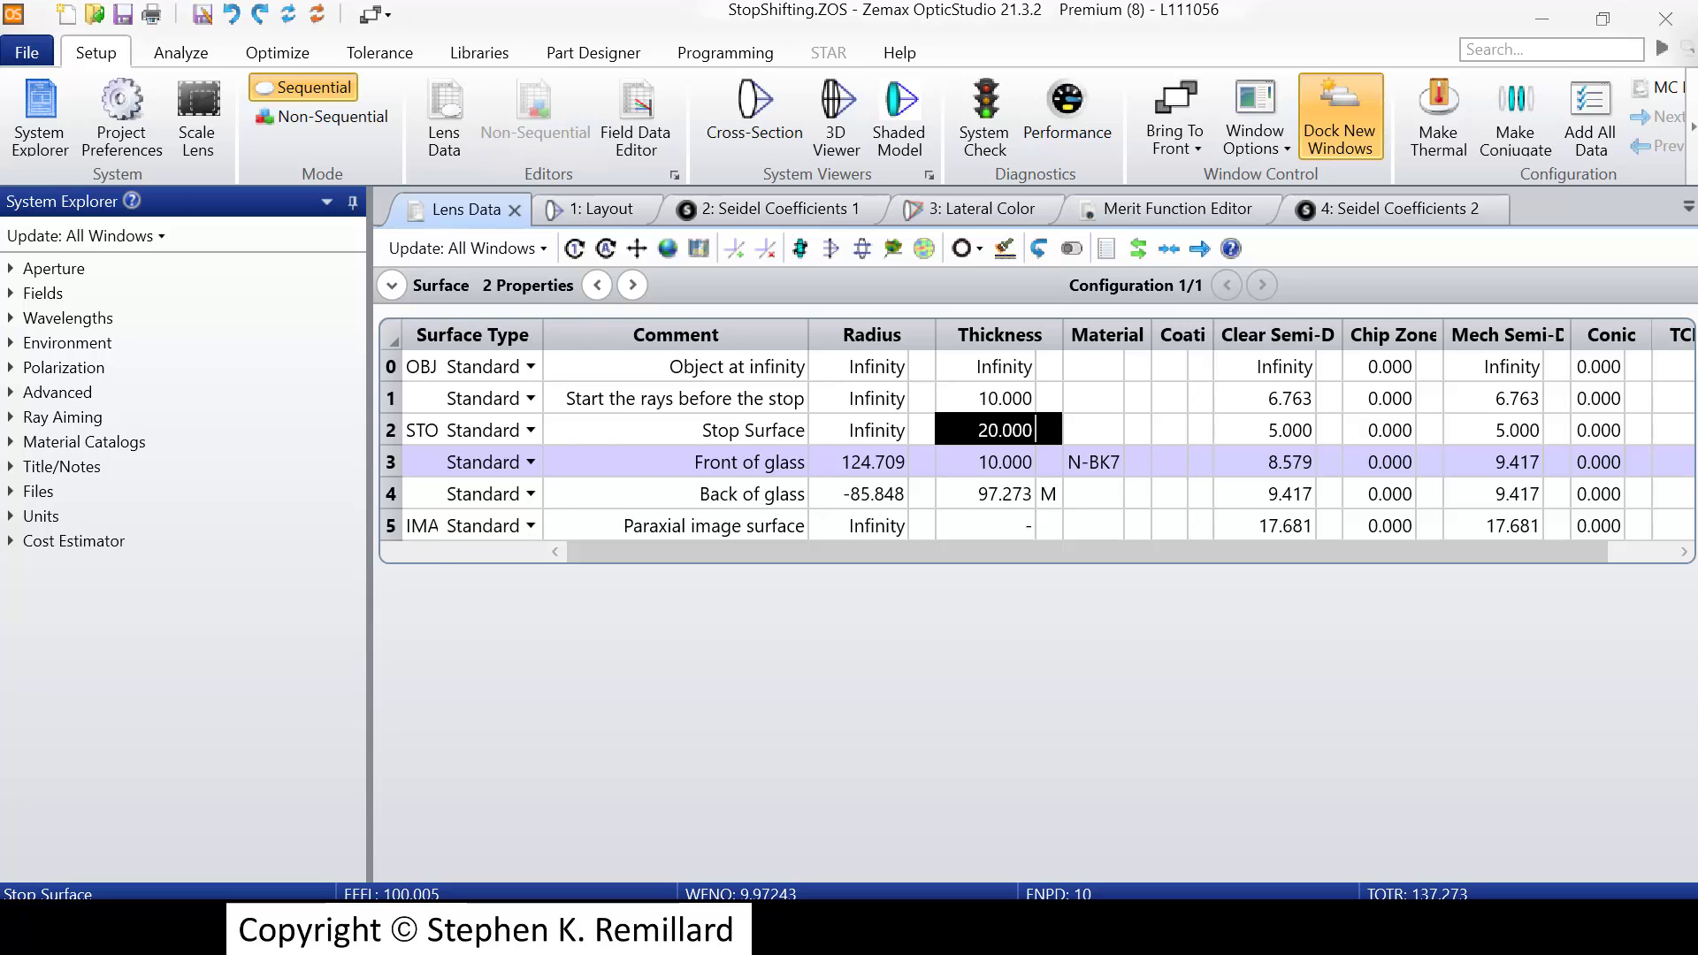
key("ctrl+Tab")
left_click_drag(480, 764, 1396, 764)
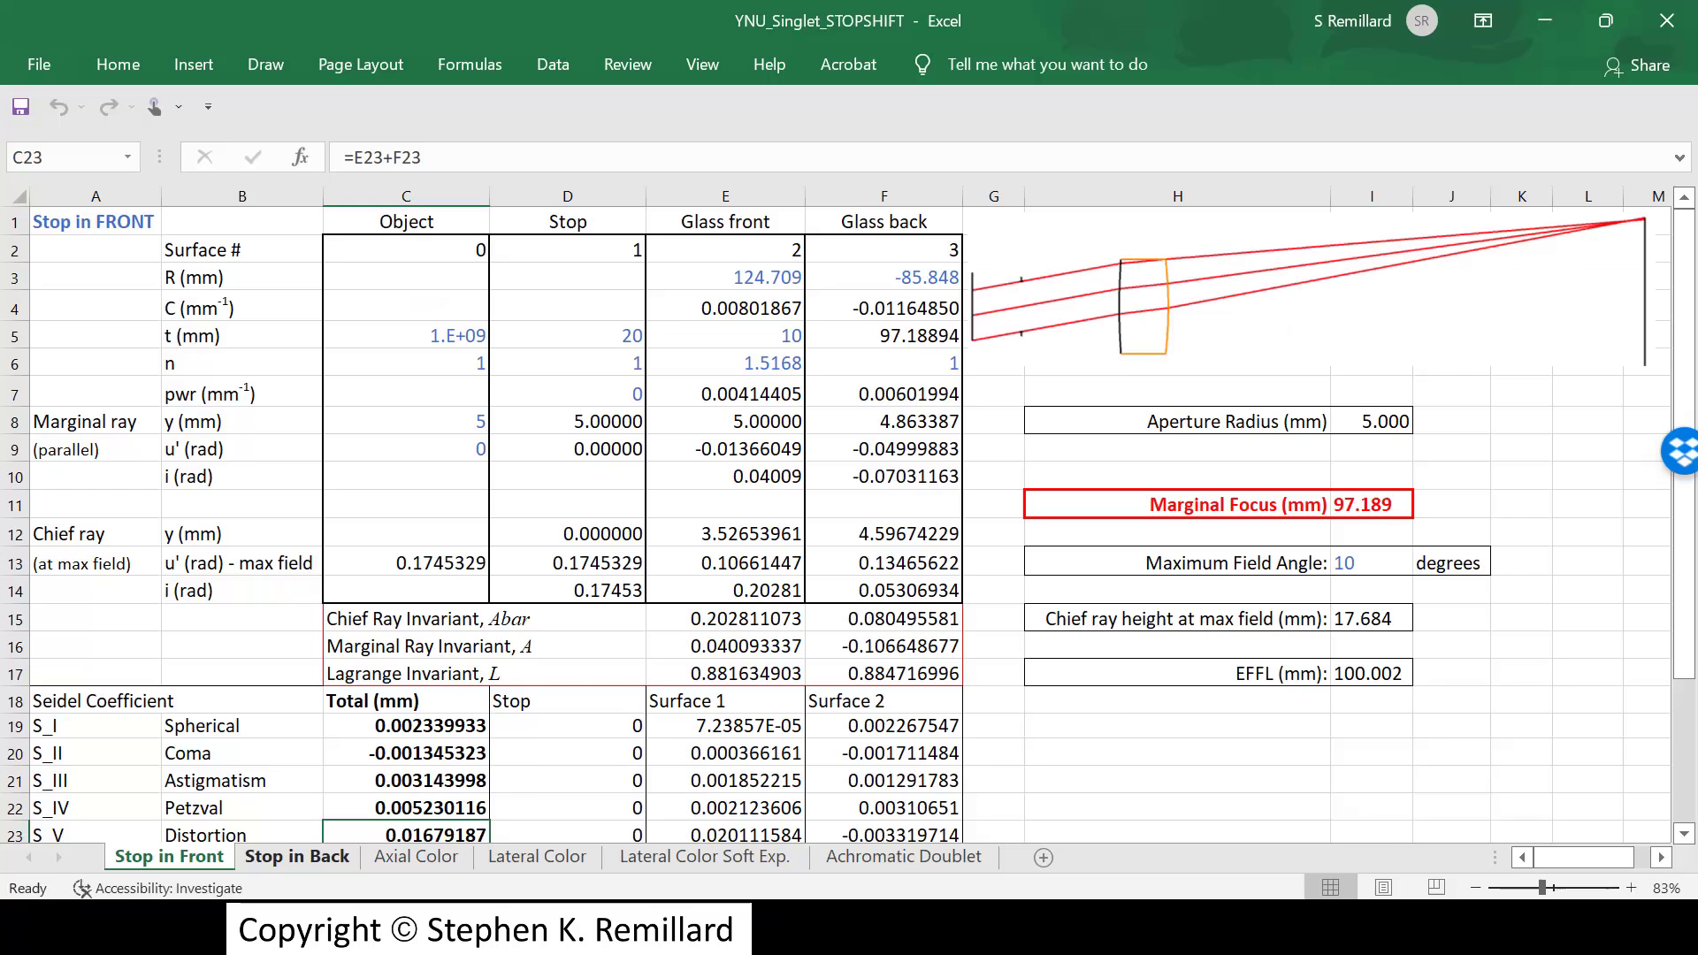
Step: Compare the Stop in Back worksheet with the Stop in Front worksheet, ending on Stop in Back
key("ctrl+Page_Down")
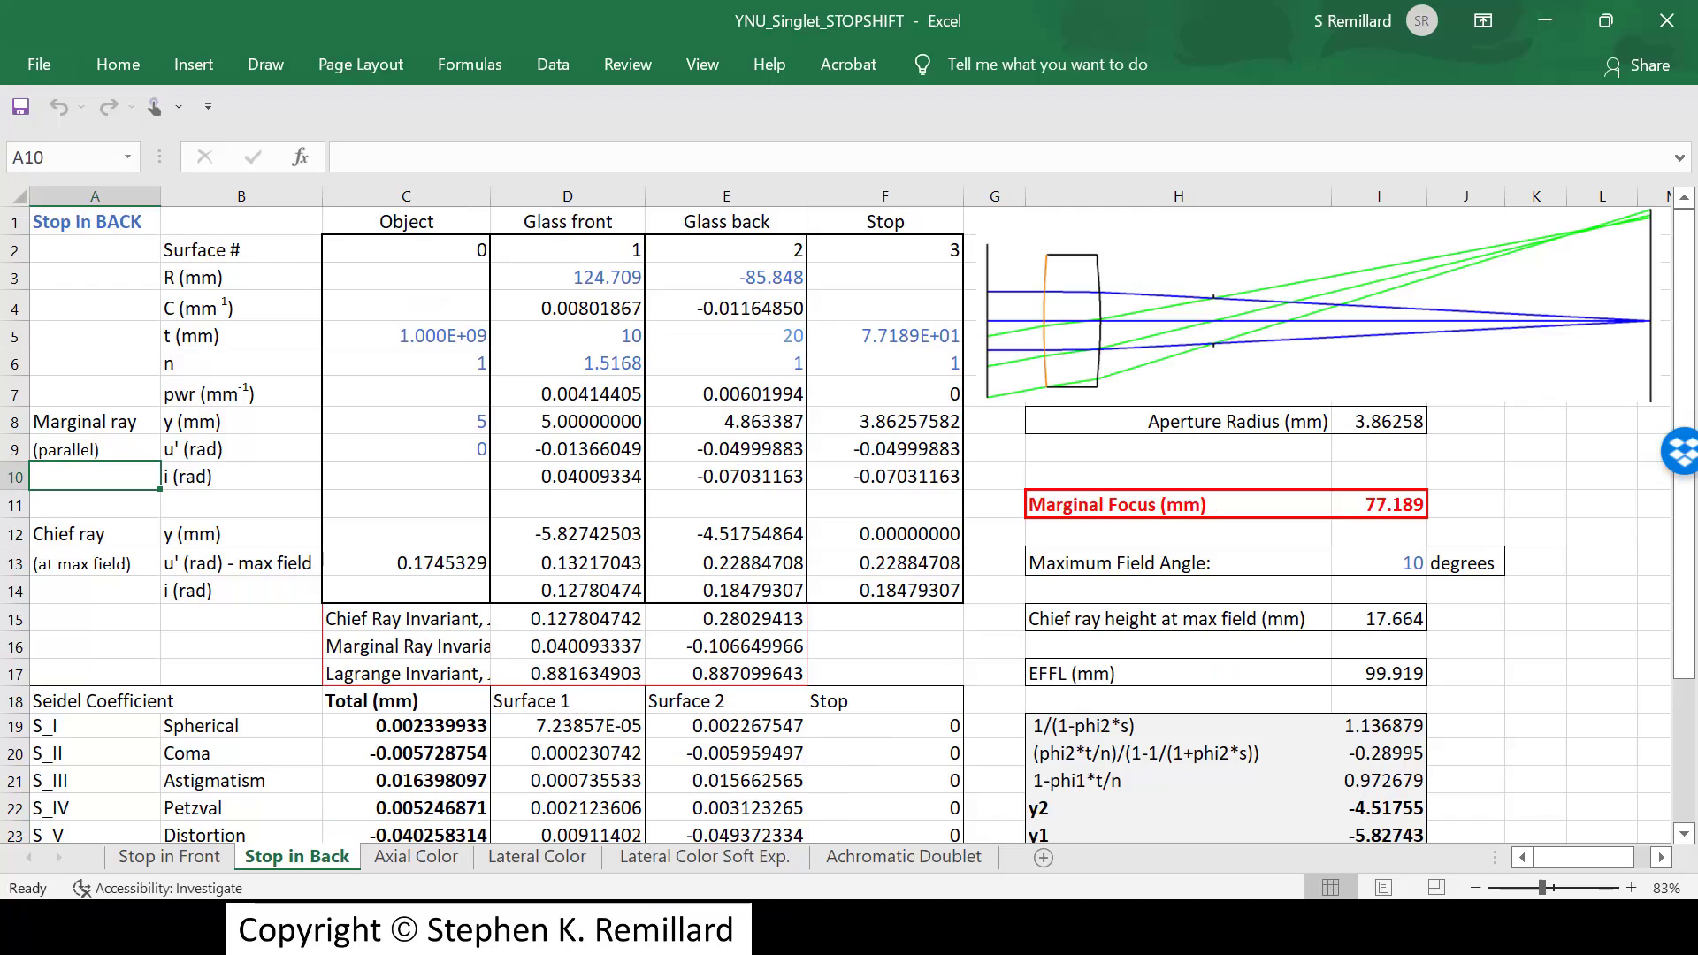
key("ctrl+Page_Up")
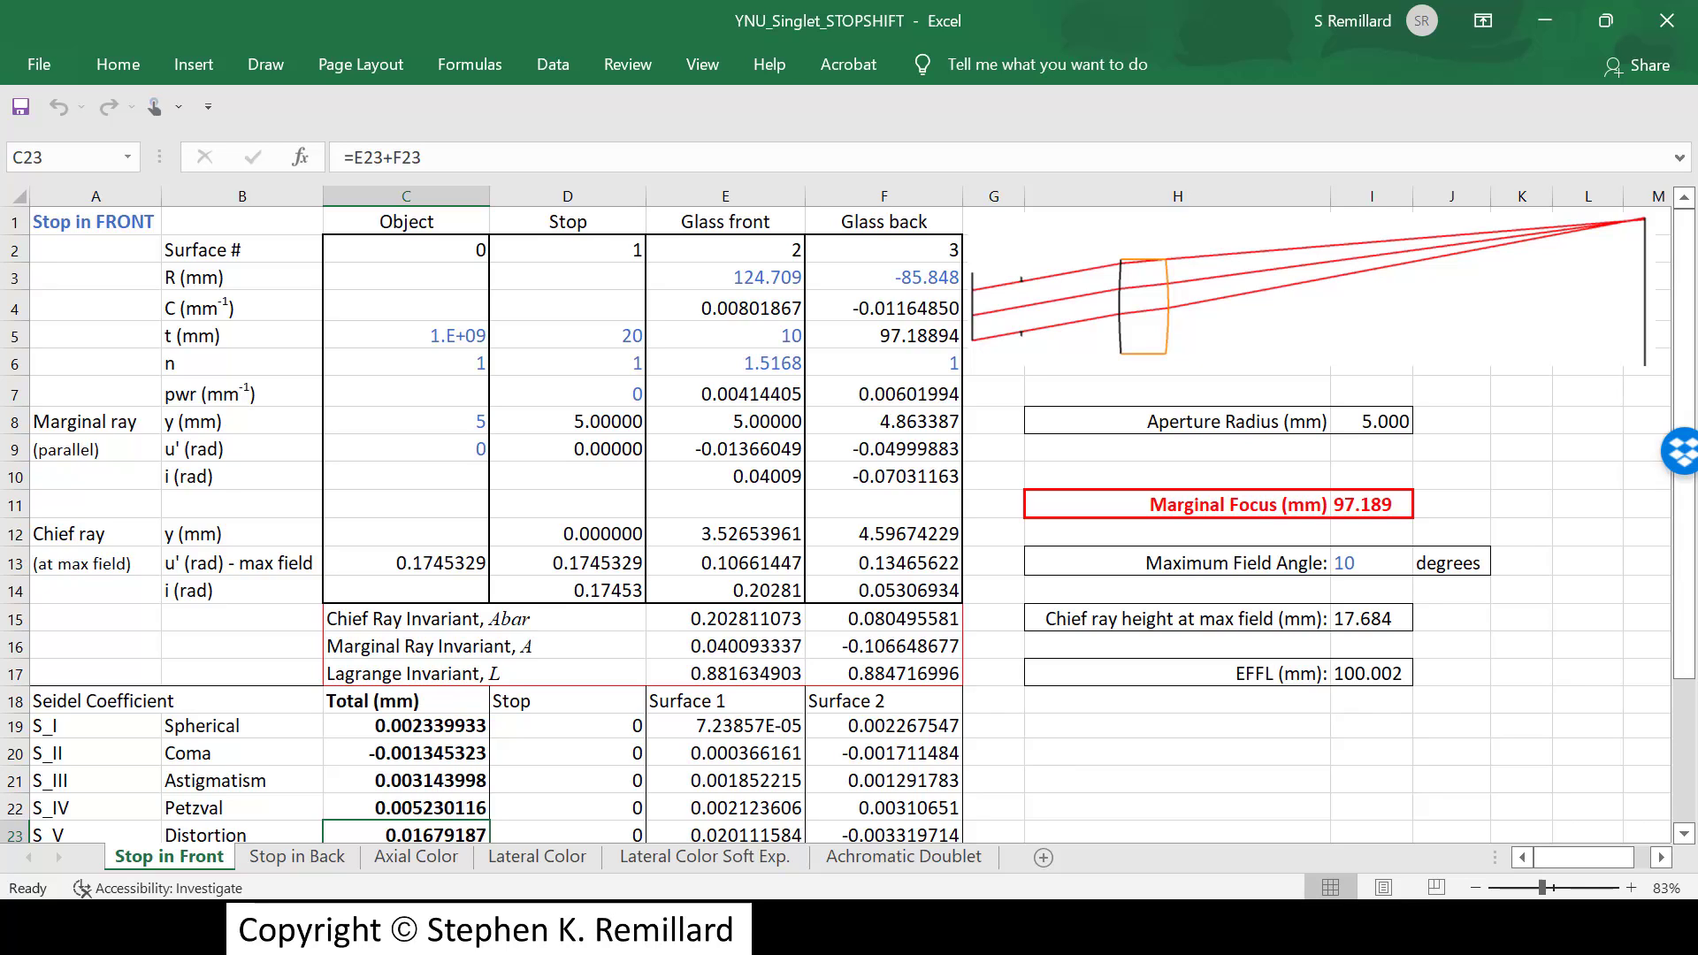
key("ctrl+Page_Down")
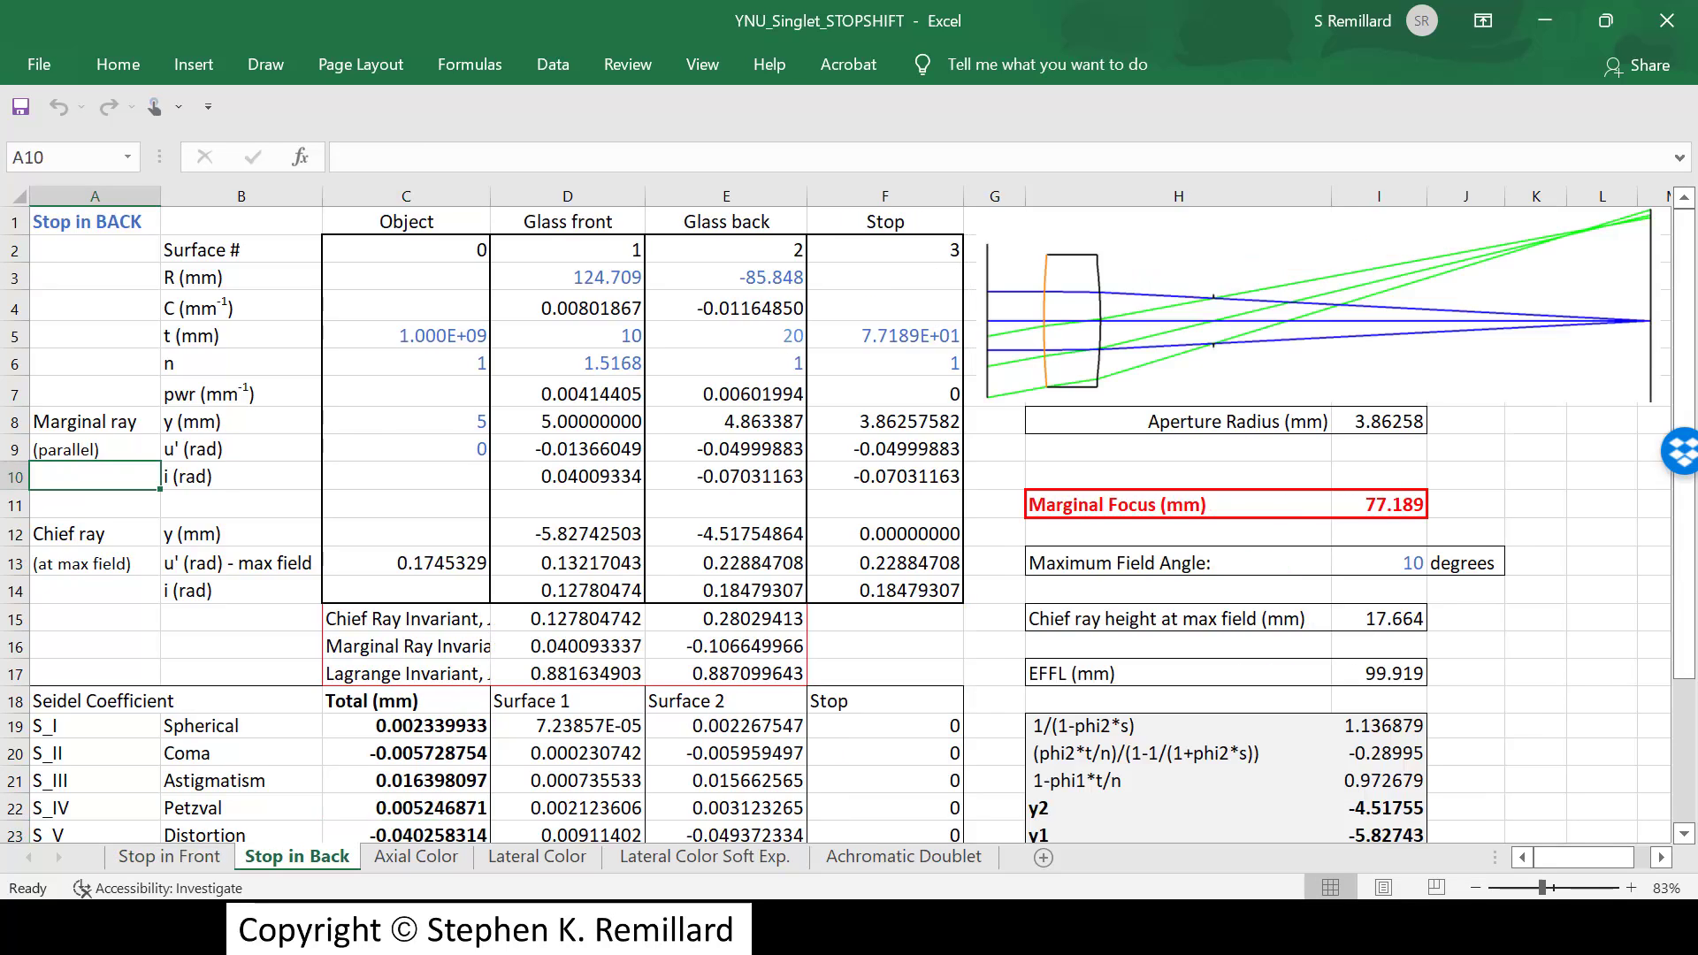
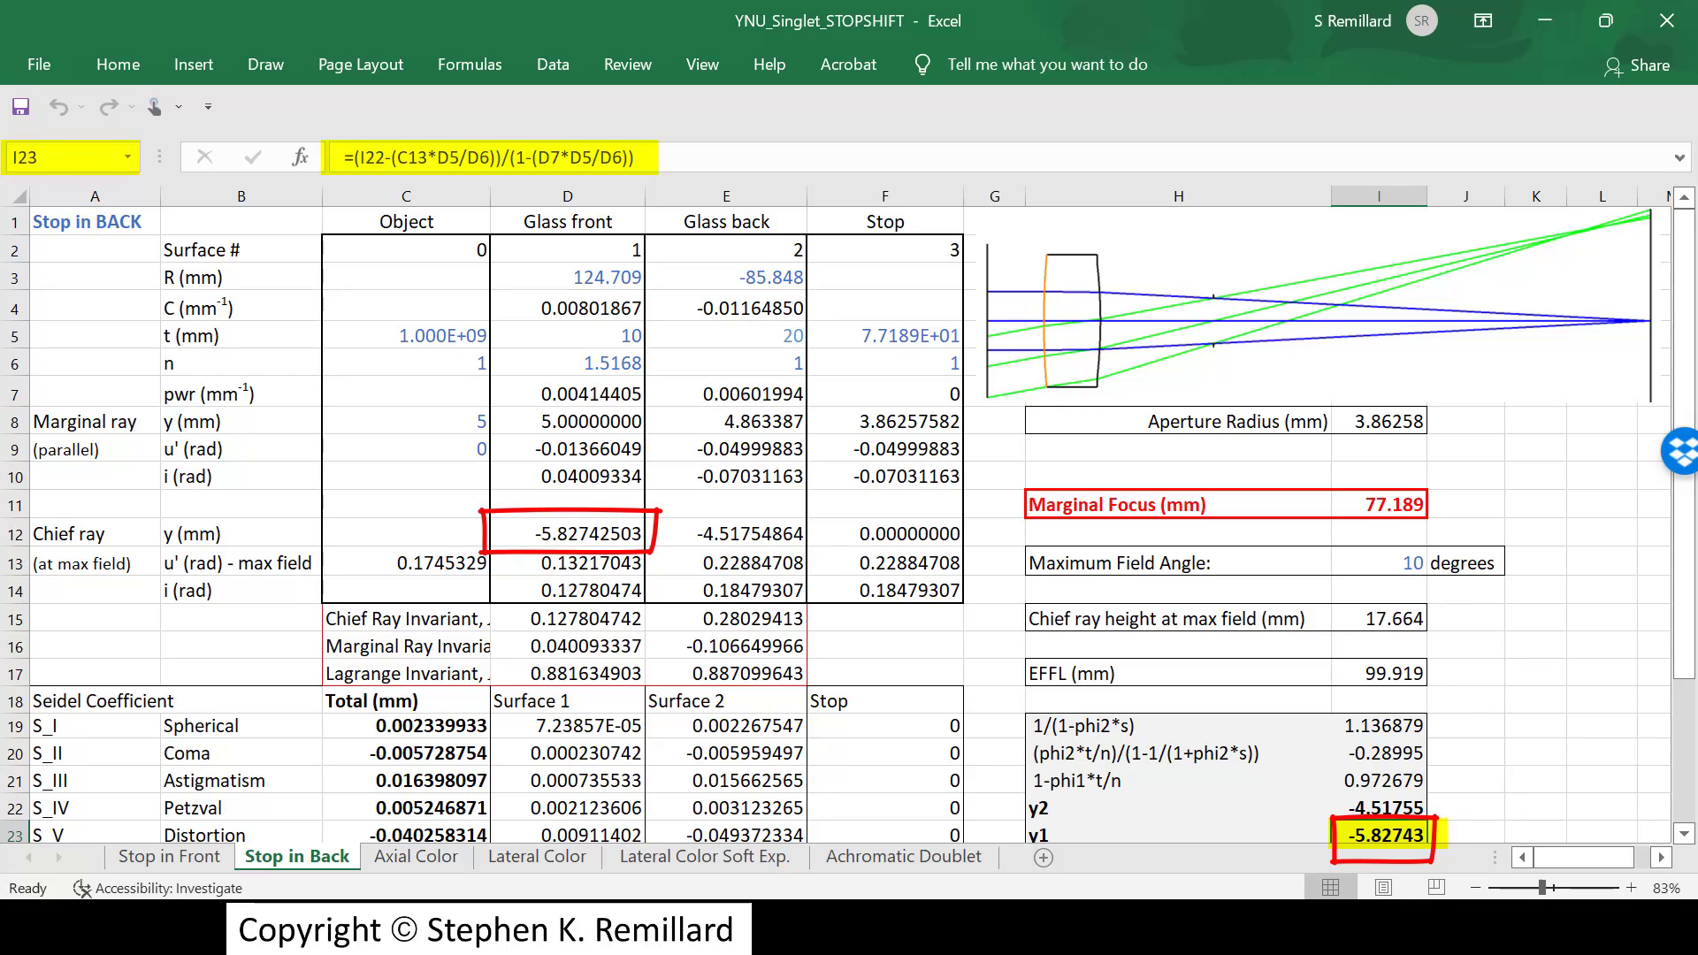
Step: Inspect the Glass front marginal and chief ray height and angle formulas in D8, D9, D12 and D13 of Stop in Back
key("Escape")
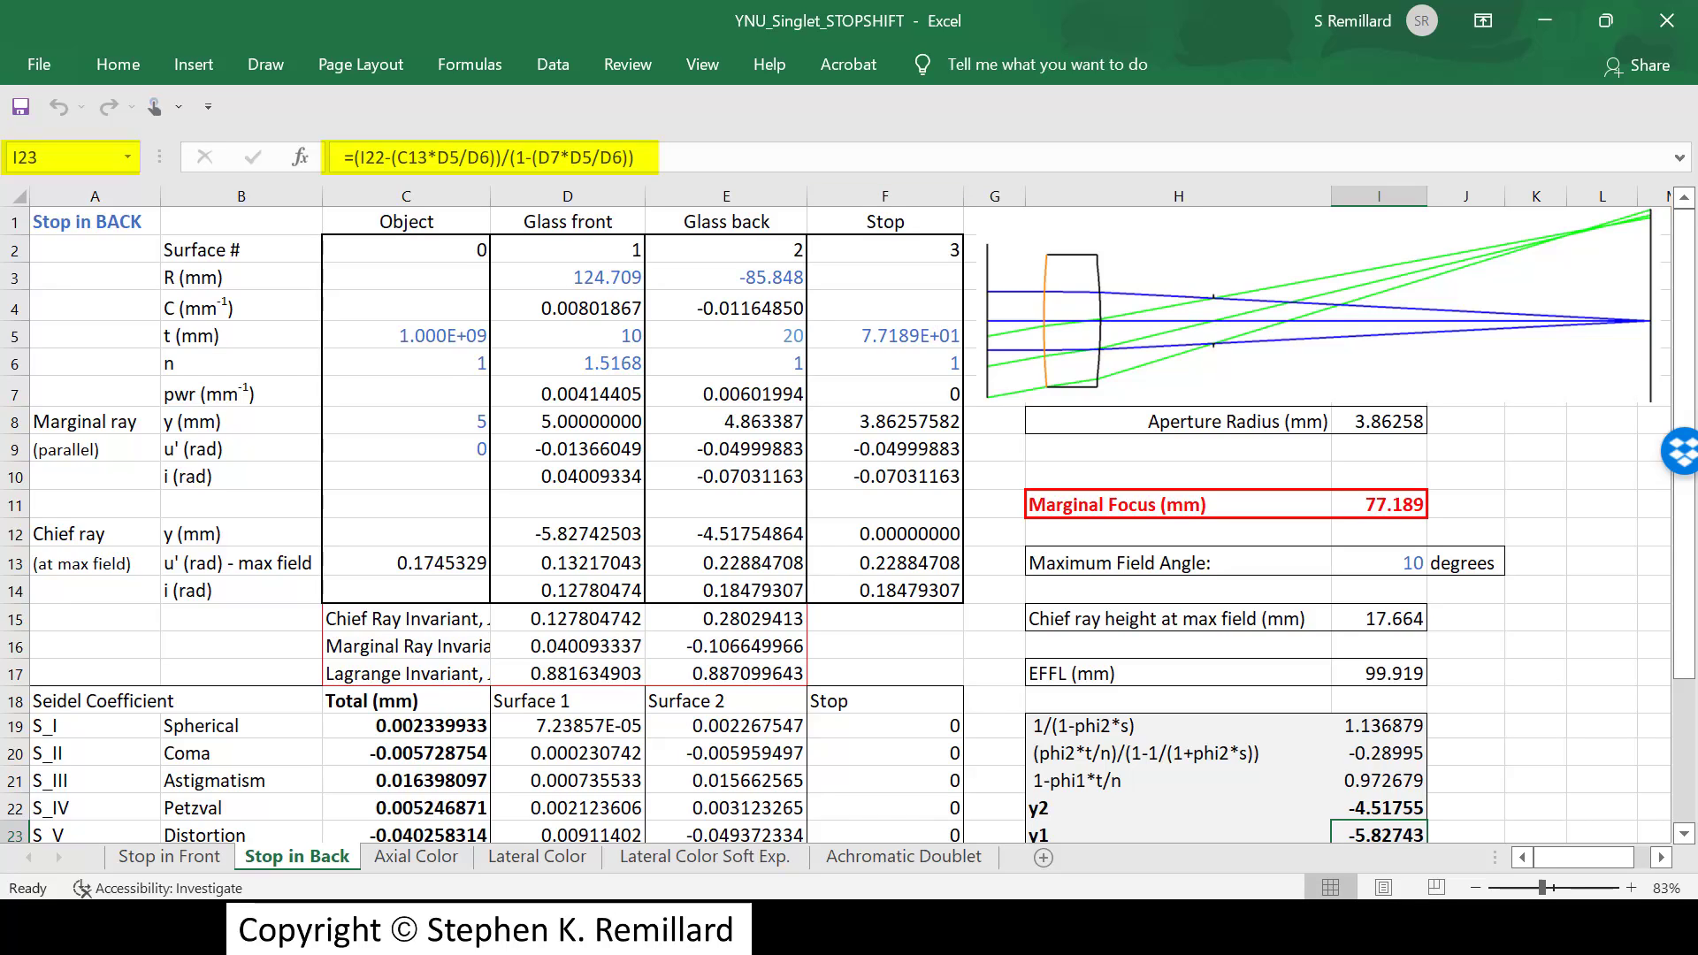
left_click(567, 421)
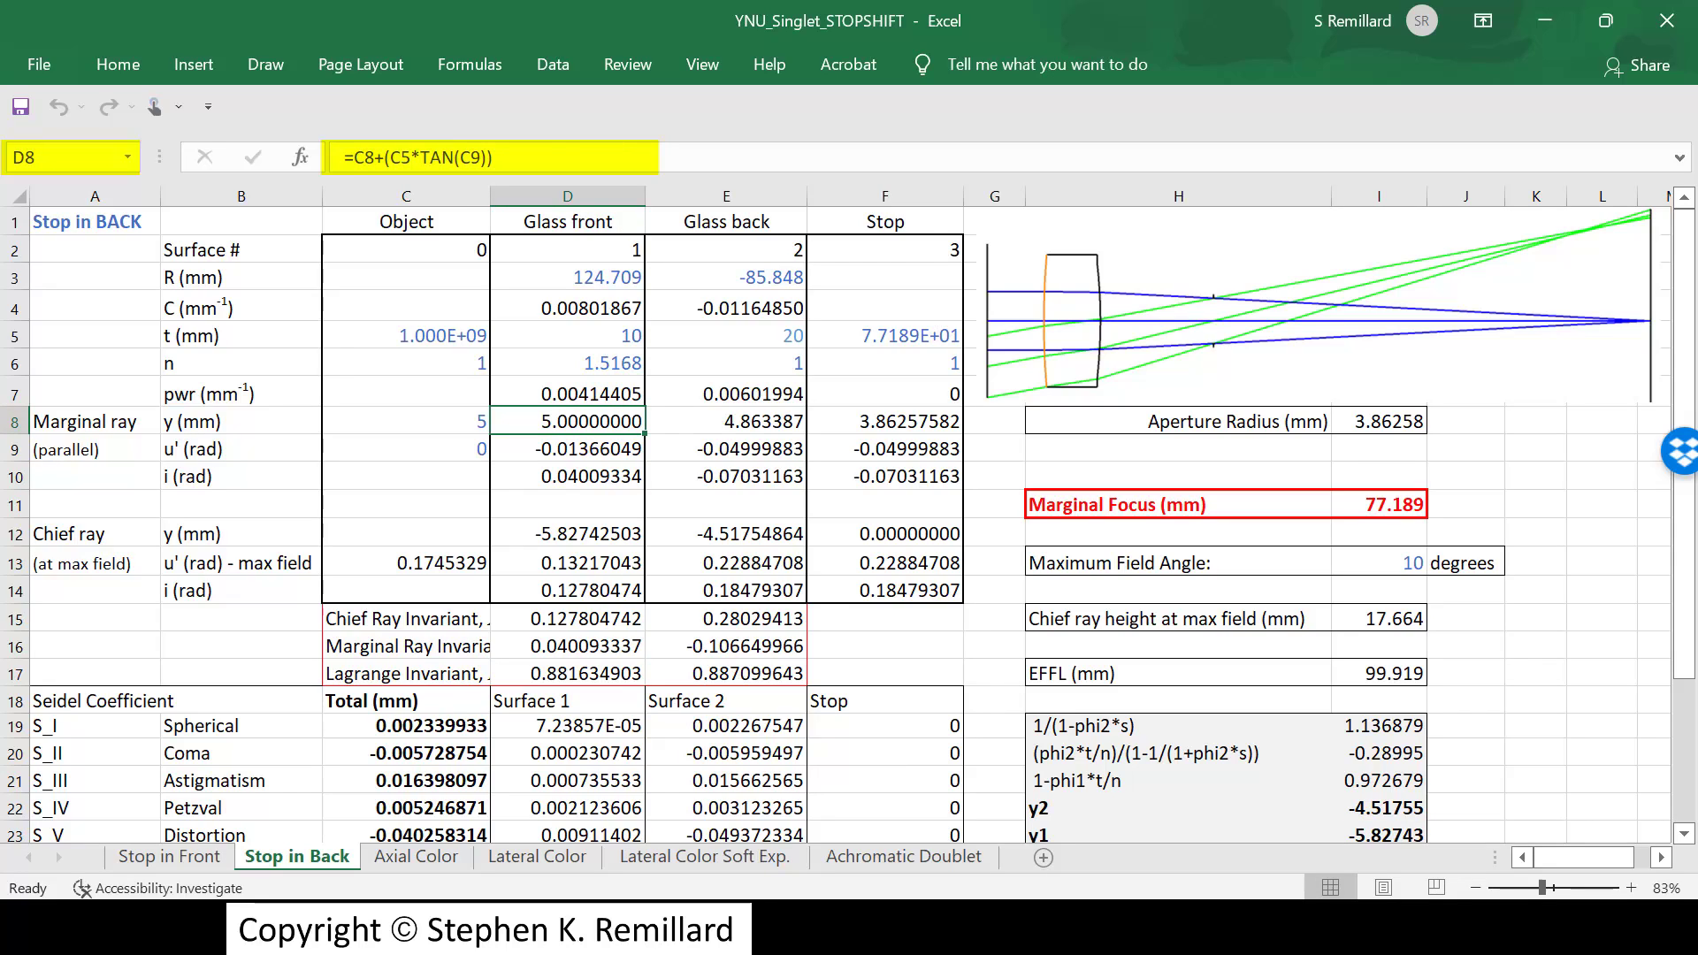
left_click(567, 448)
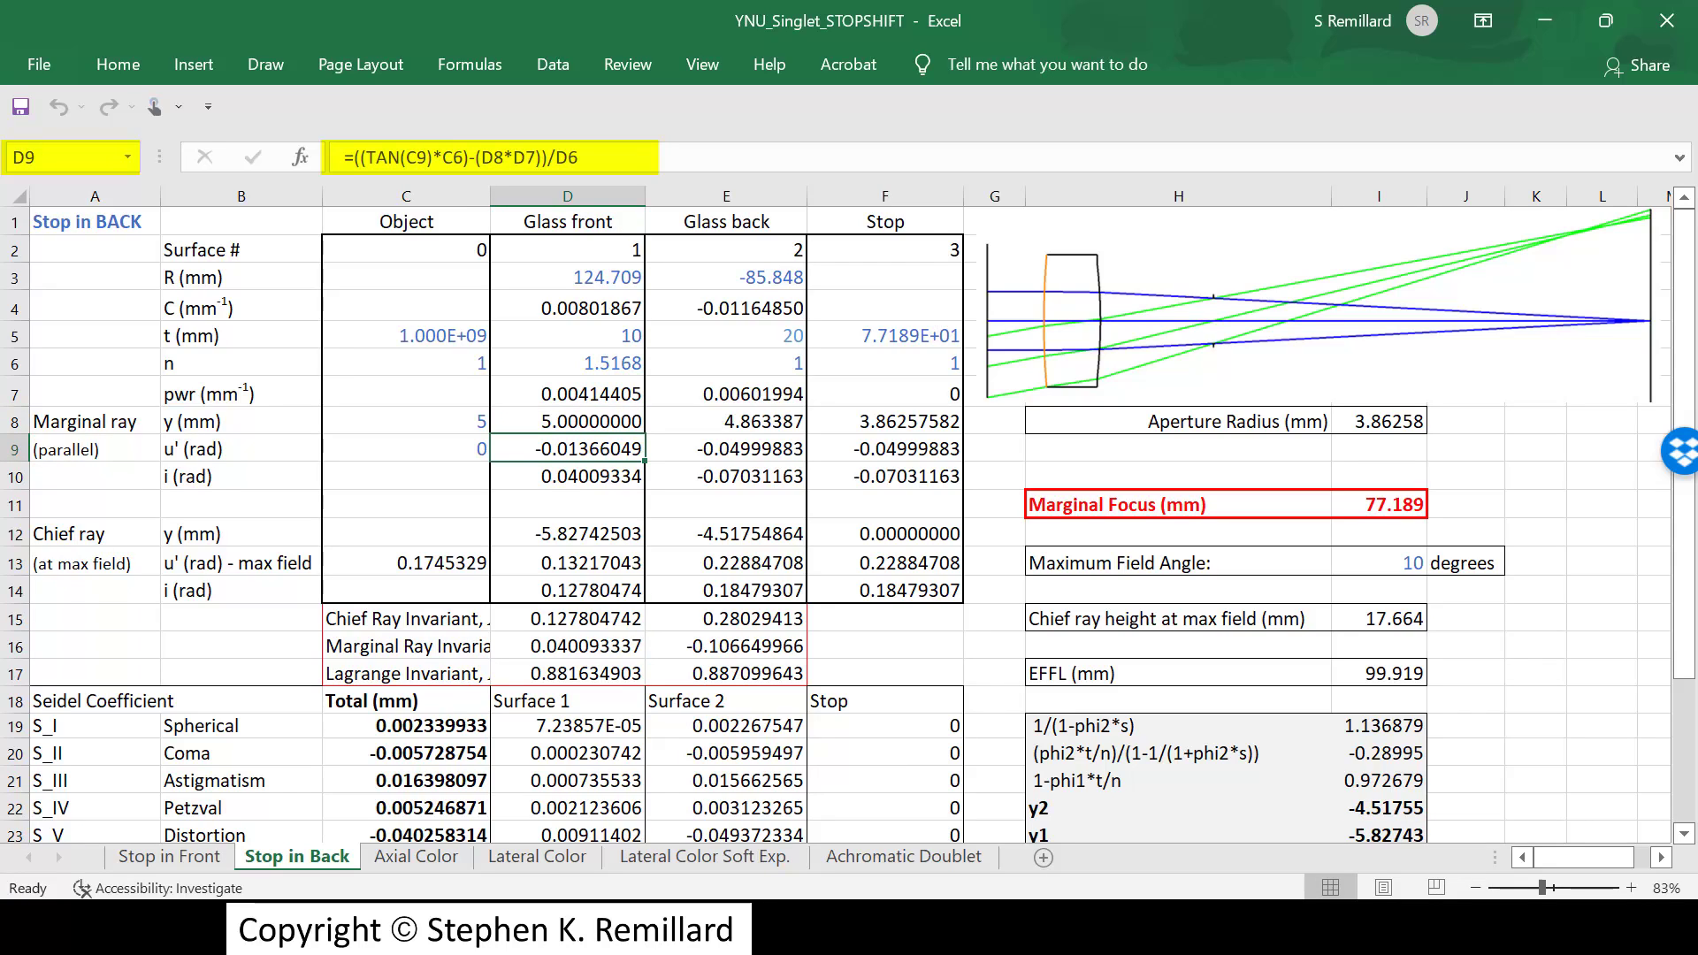
left_click(567, 533)
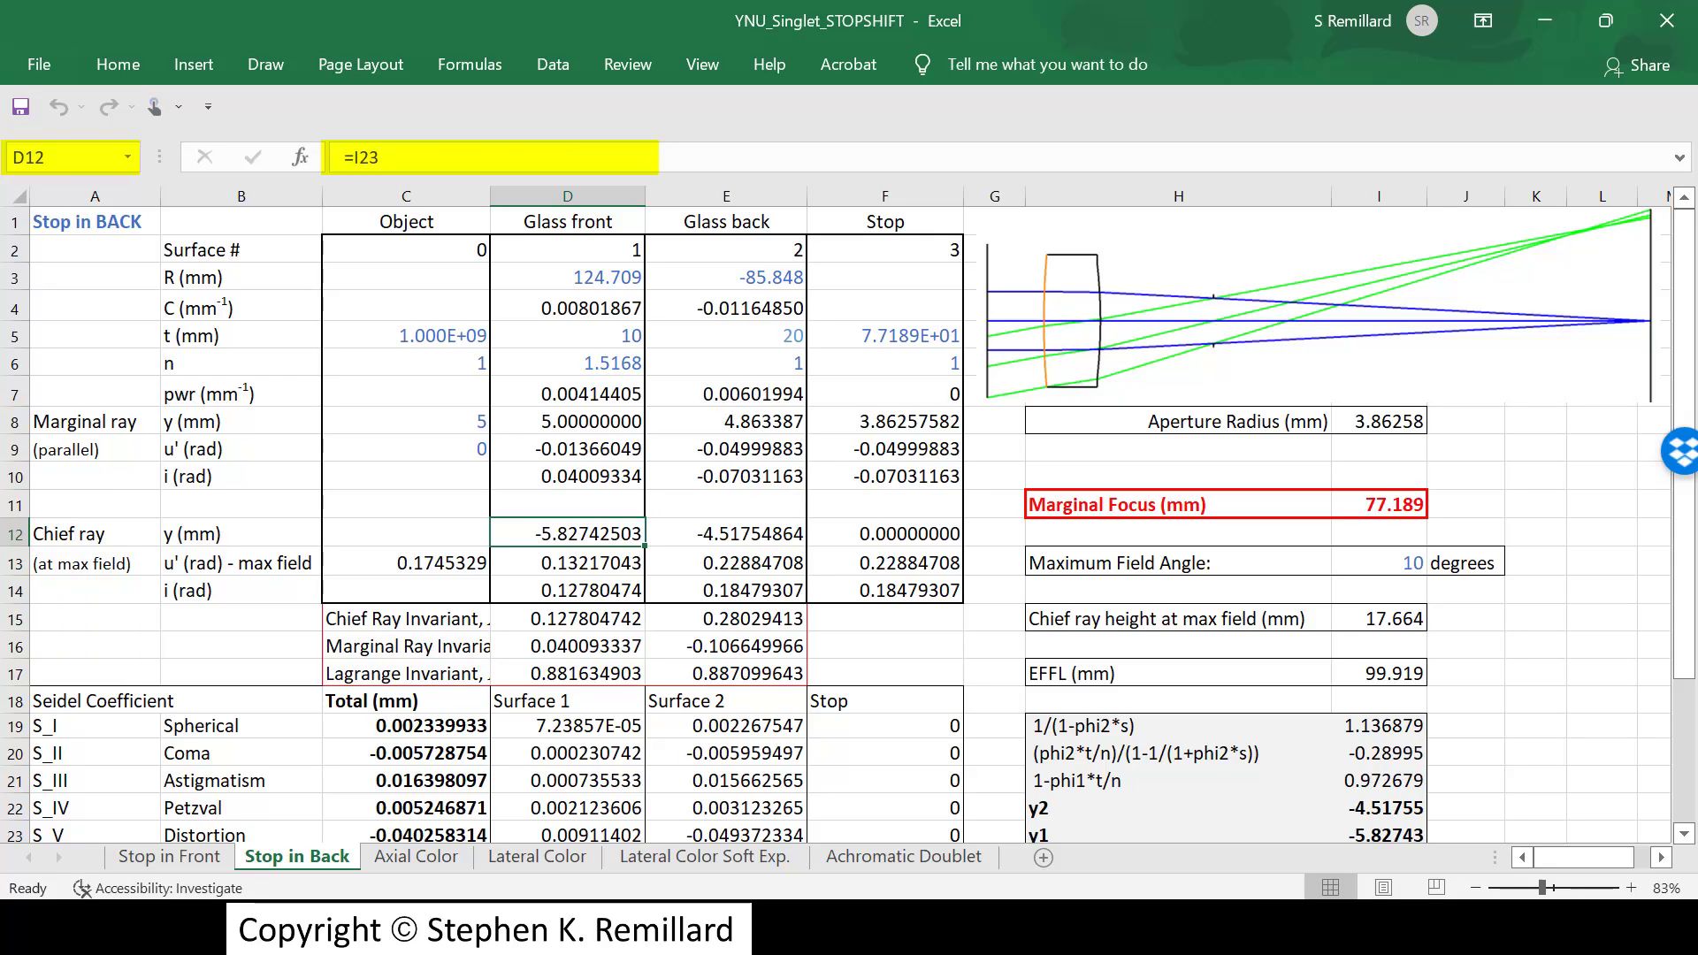
left_click(567, 562)
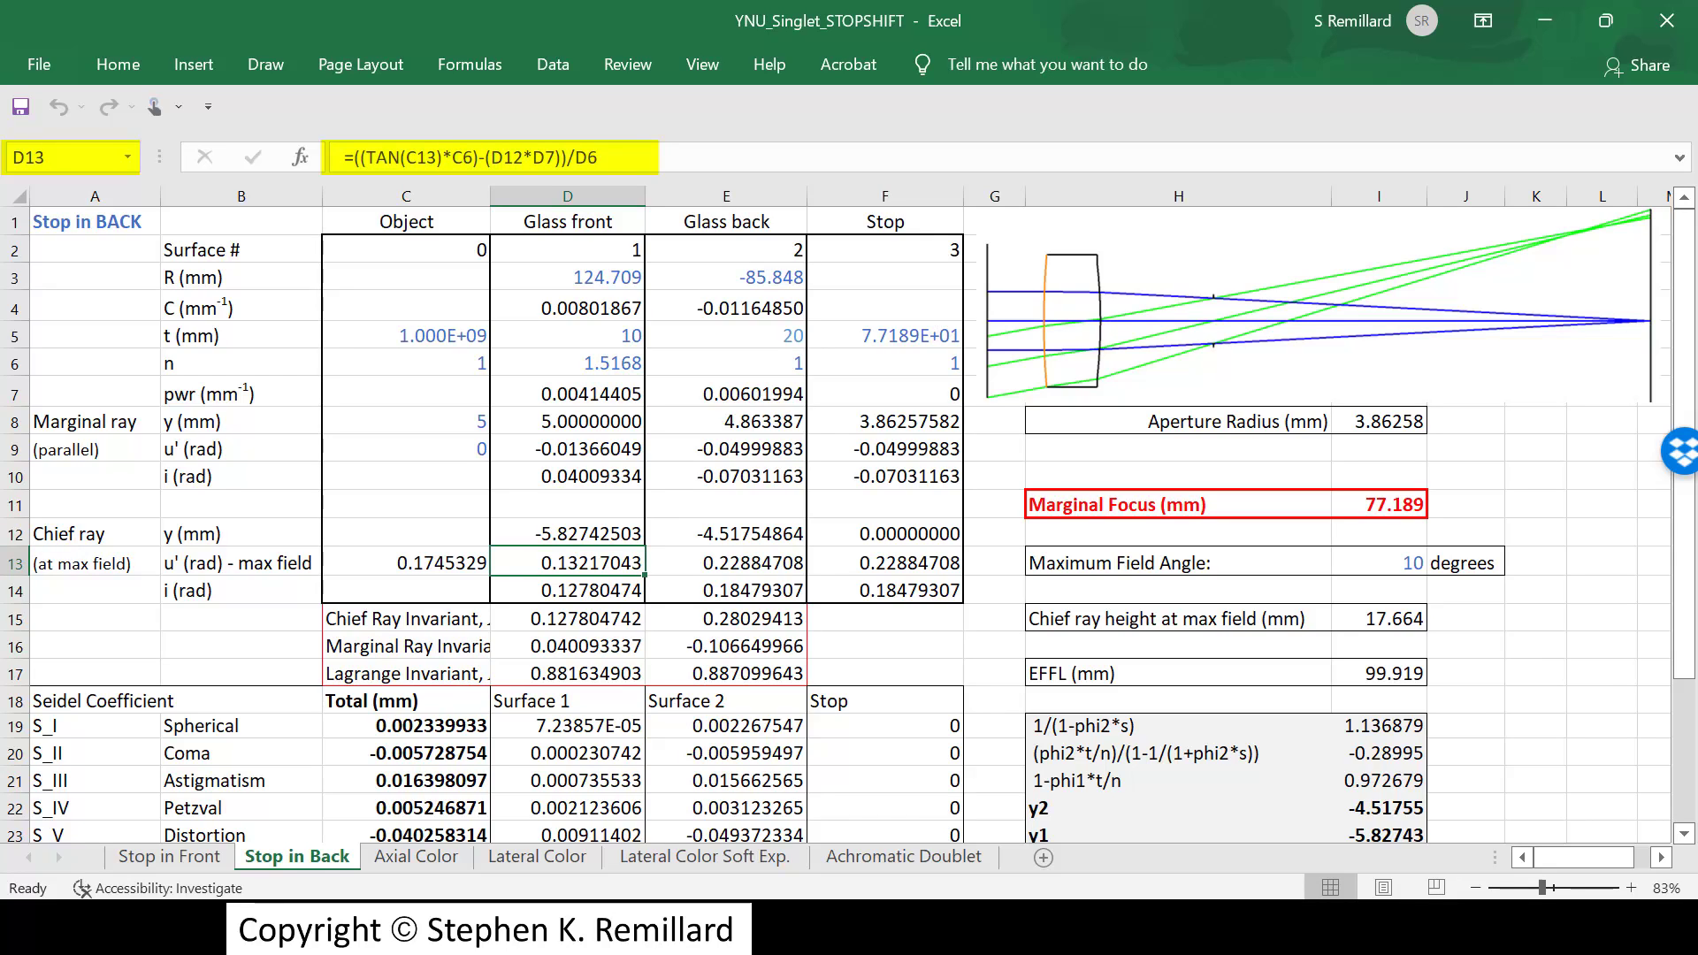
Step: Examine the Glass back column of Stop in Back from the surface number in E2 to the marginal ray angle formula in E9
left_click(726, 249)
left_click(725, 277)
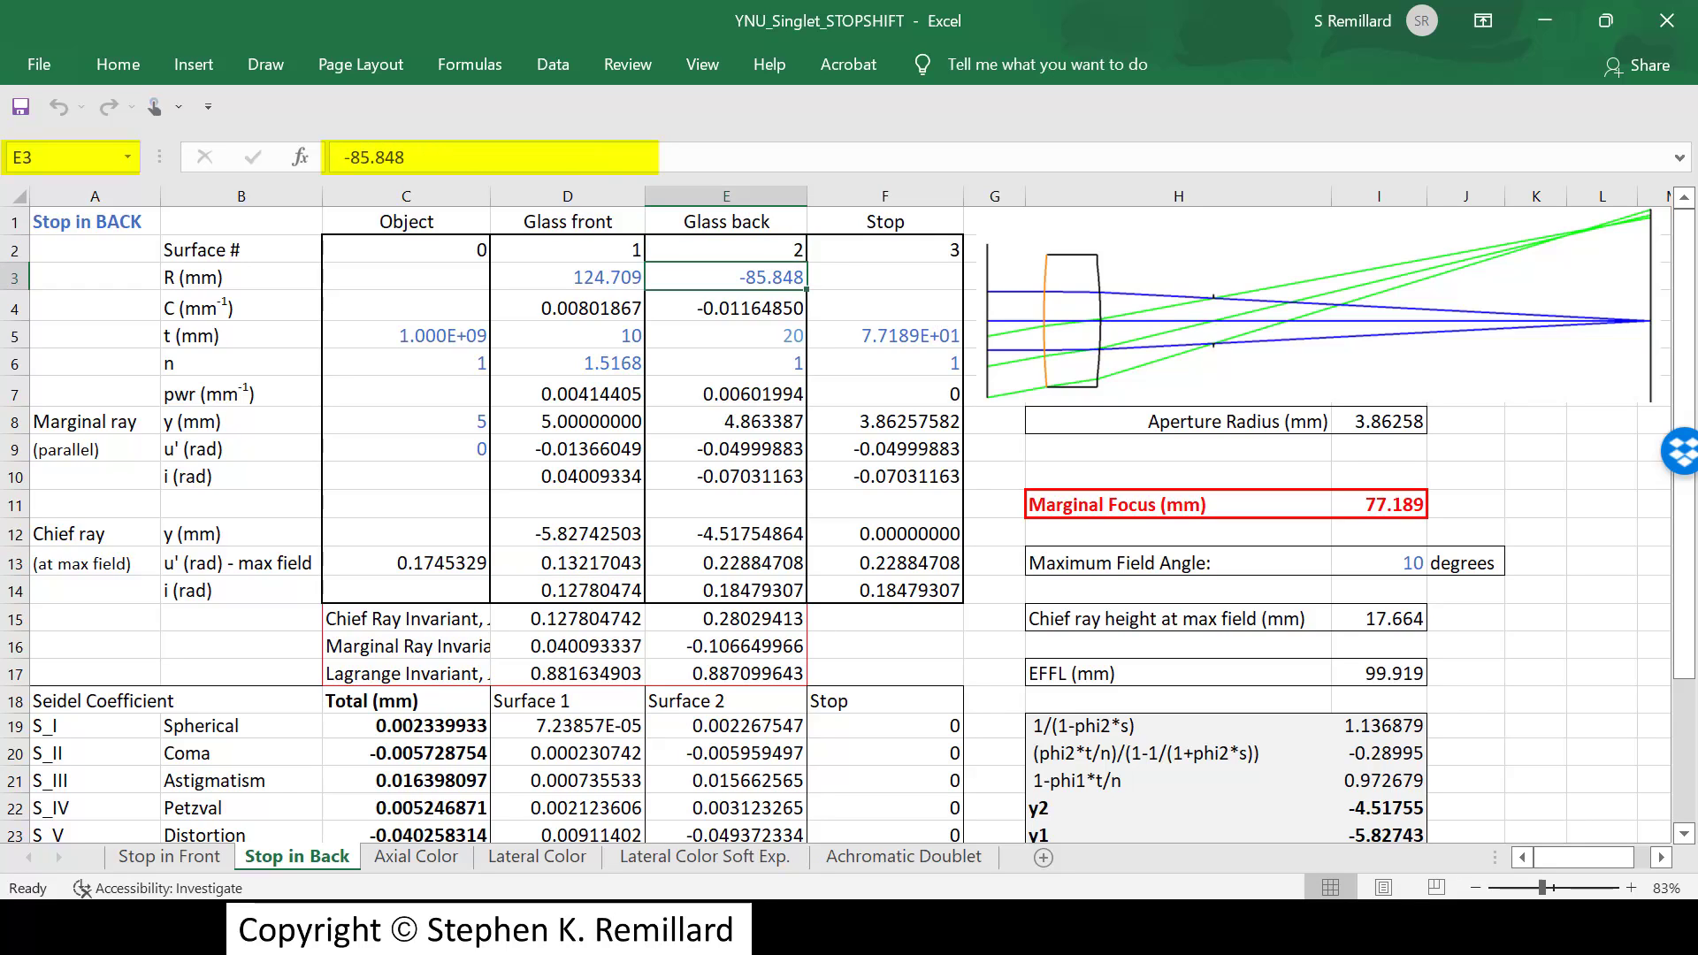
key("Down")
key("Down")
key("Down")
key("Down")
key("Down")
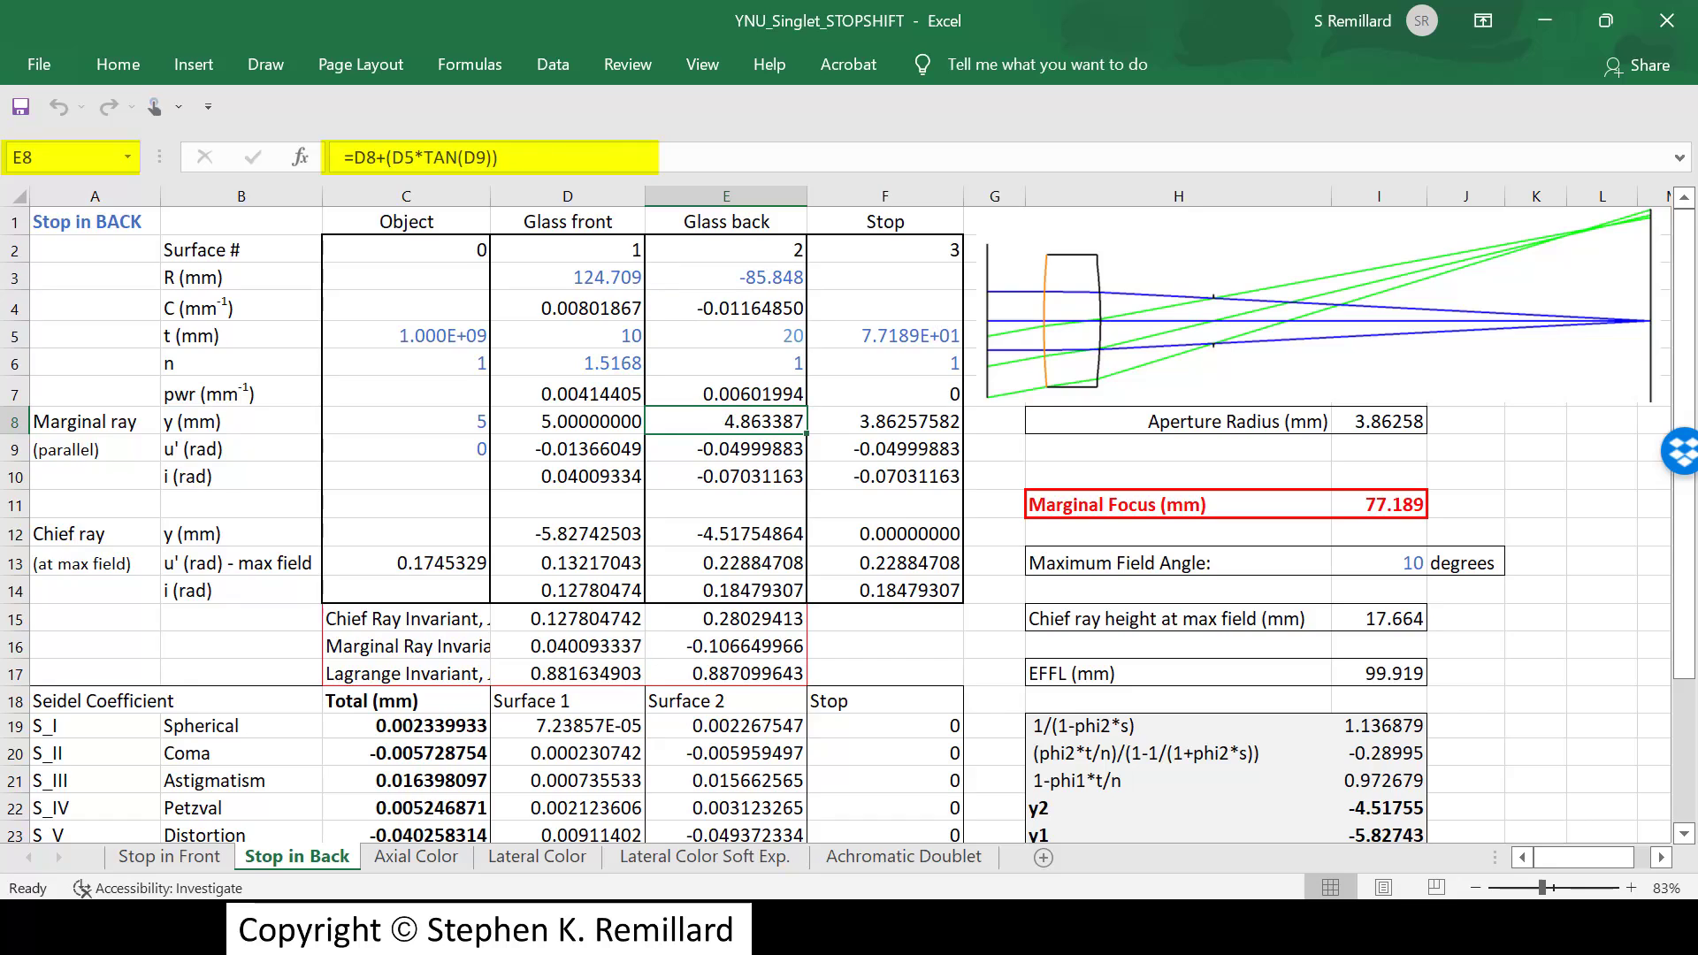
key("Down")
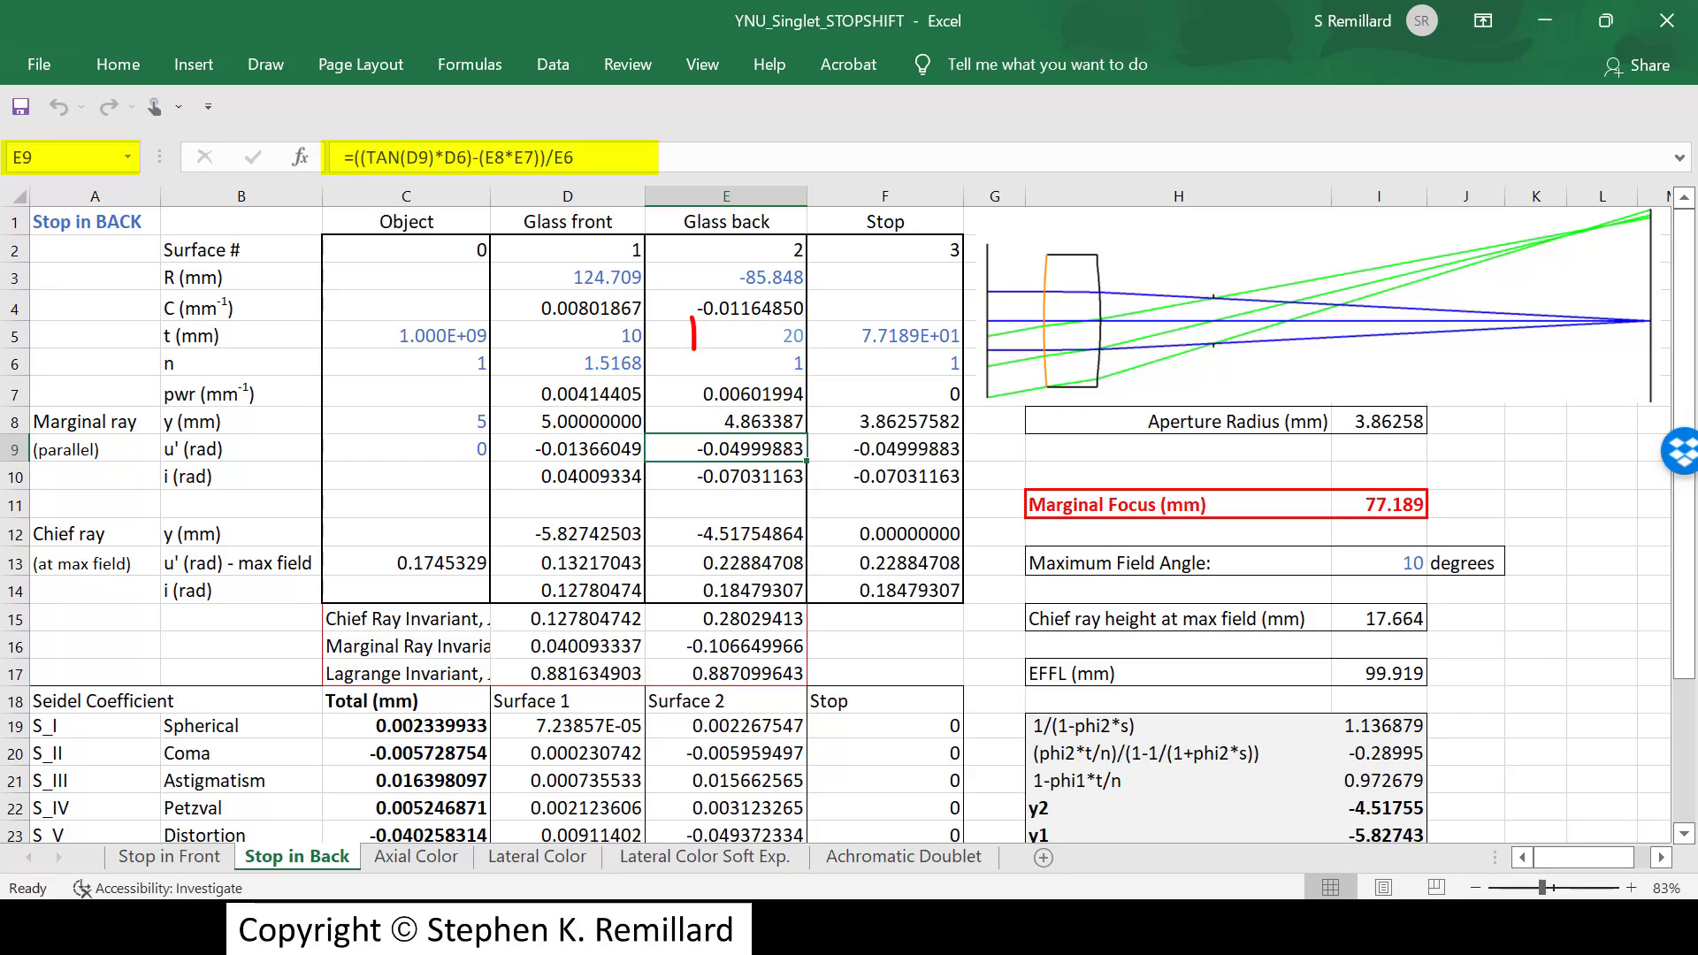
Step: Examine the stop distance in E5 and the marginal and chief ray formulas of the Stop column in F8, F9 and F12 to F14
left_click(725, 335)
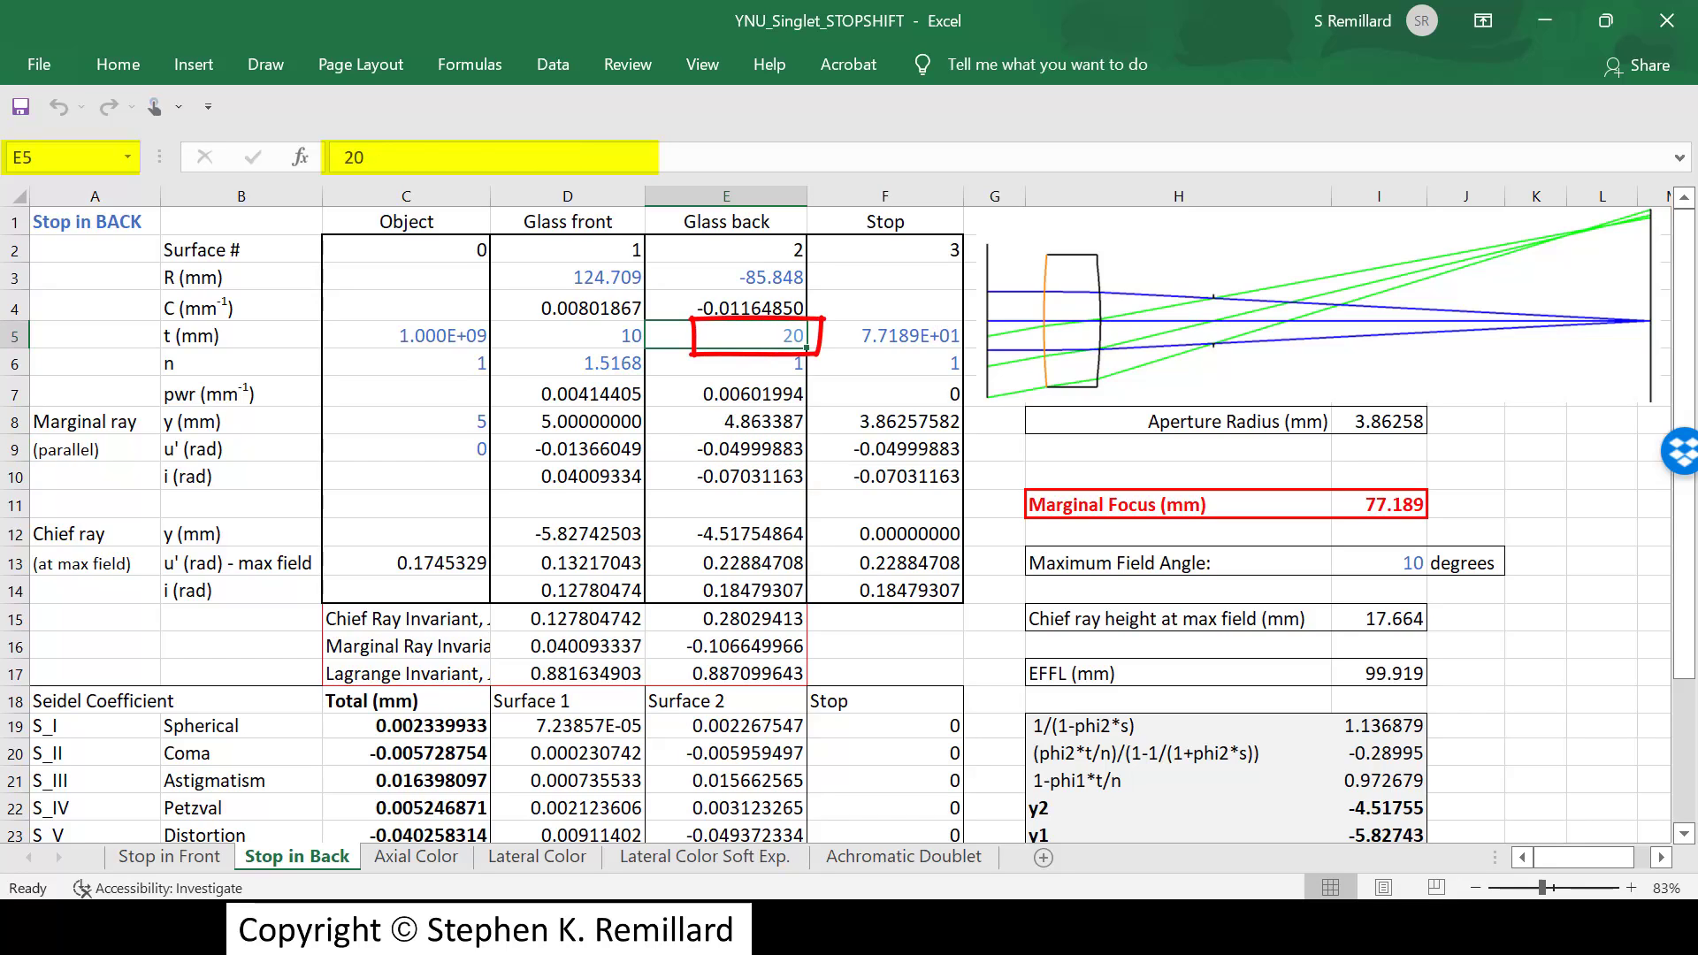
left_click(885, 421)
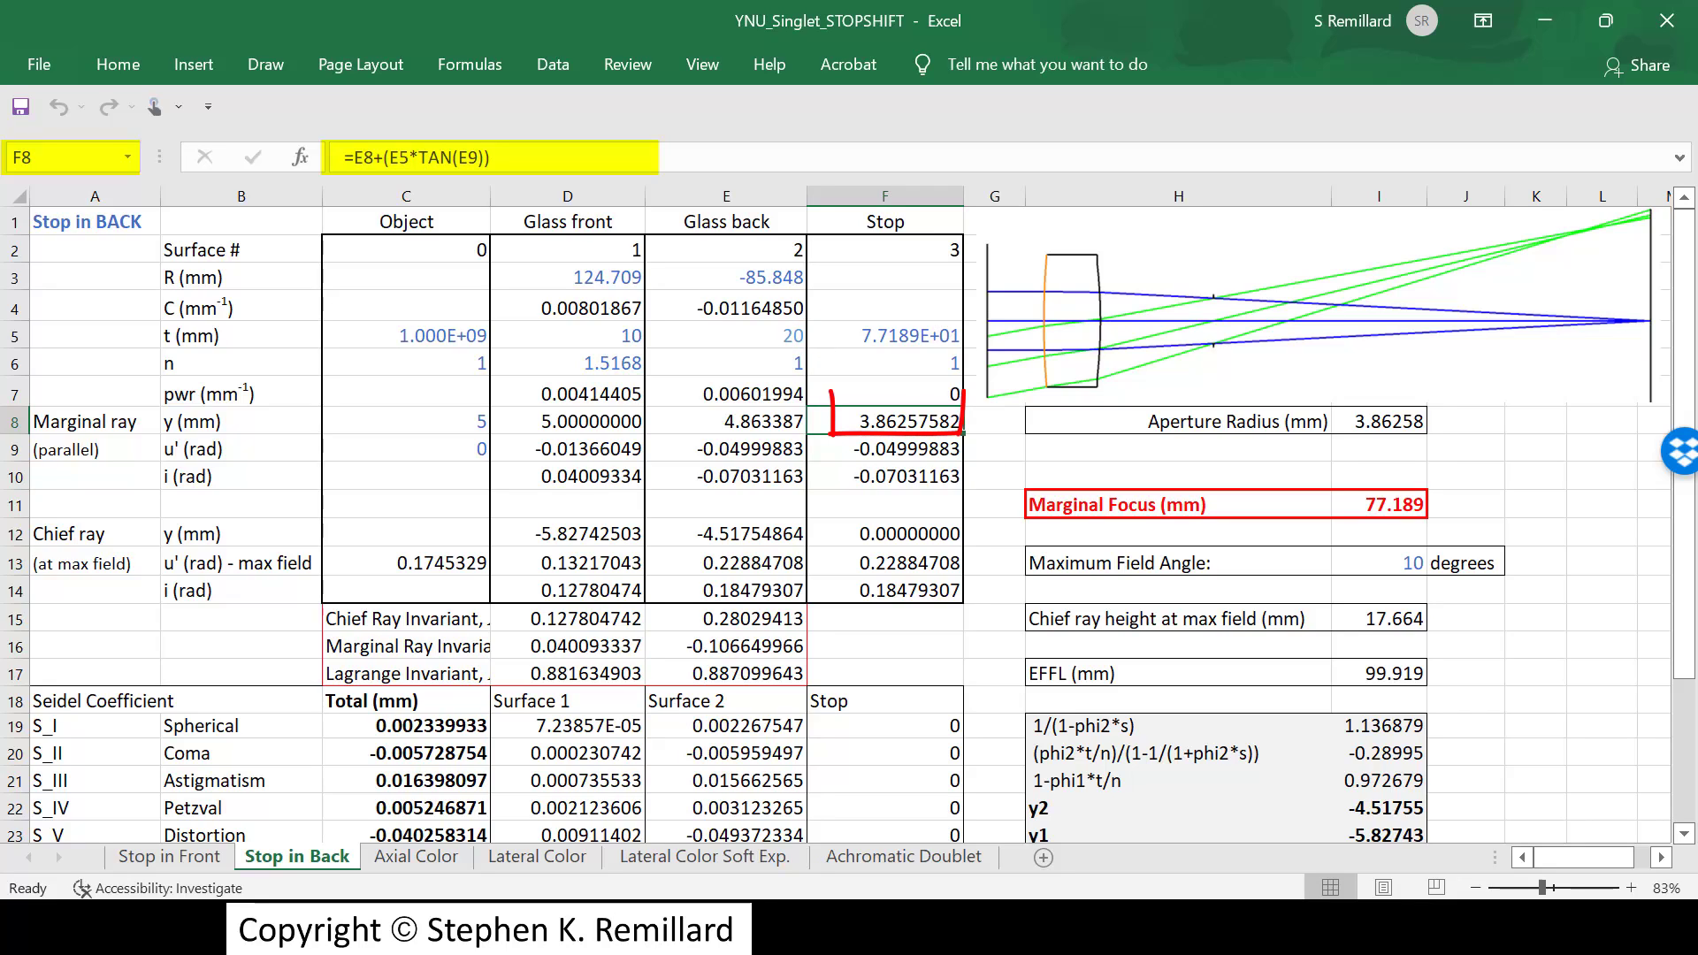
left_click(884, 448)
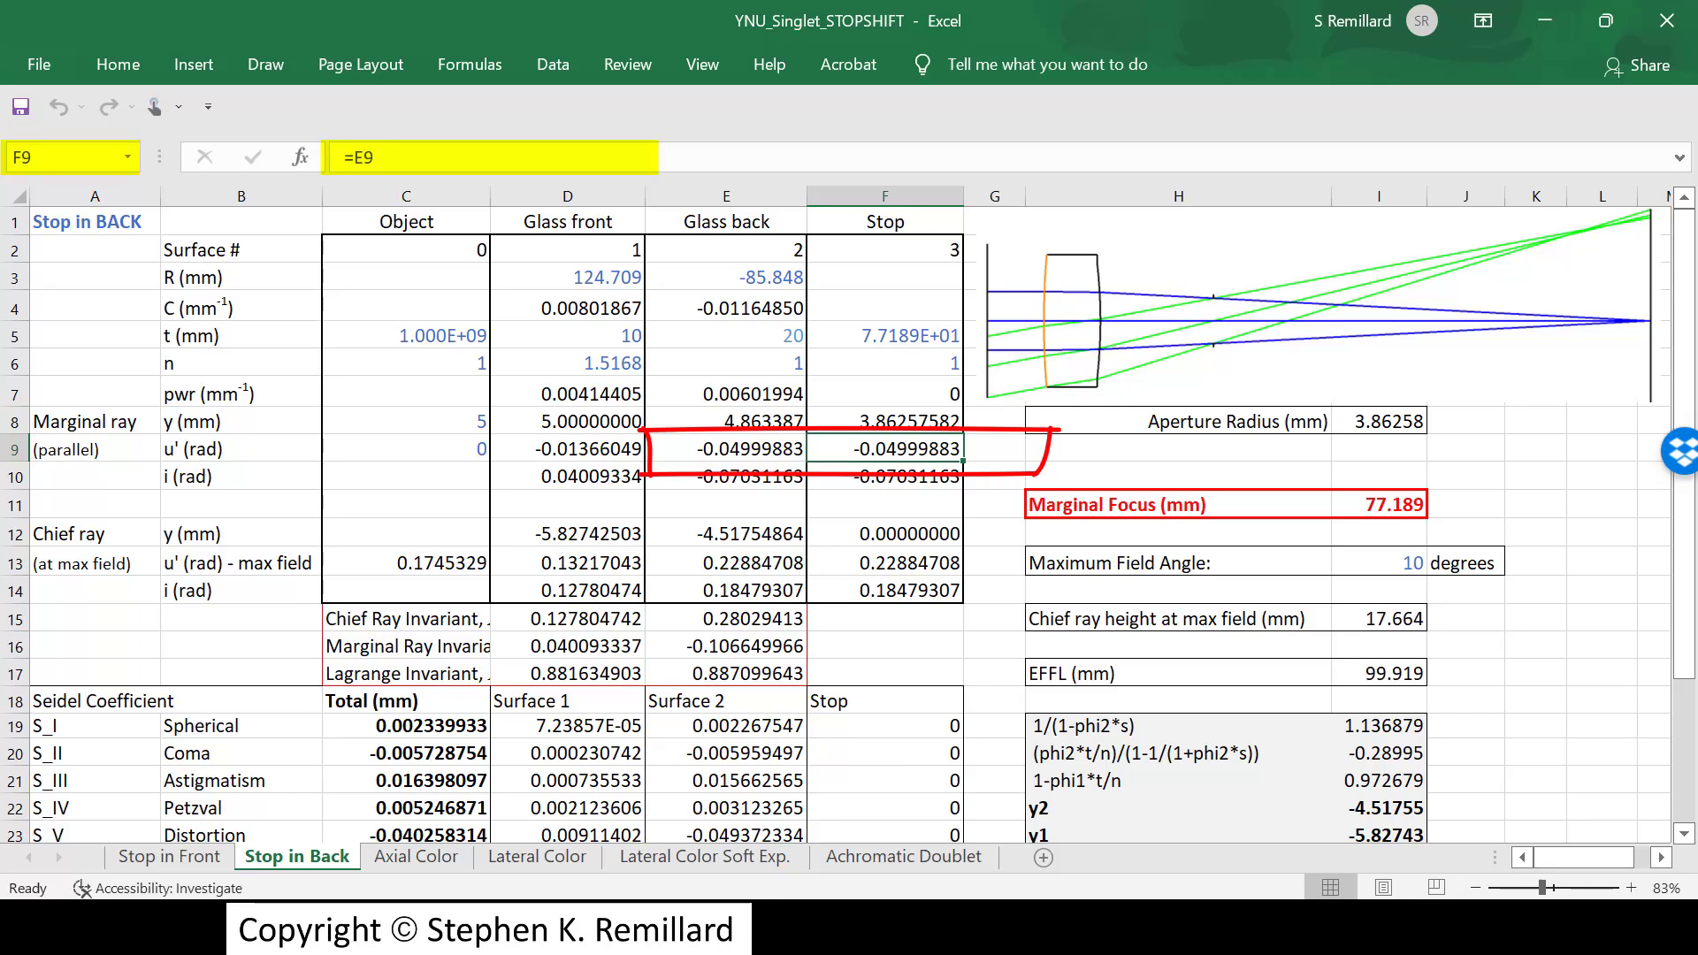
left_click(884, 534)
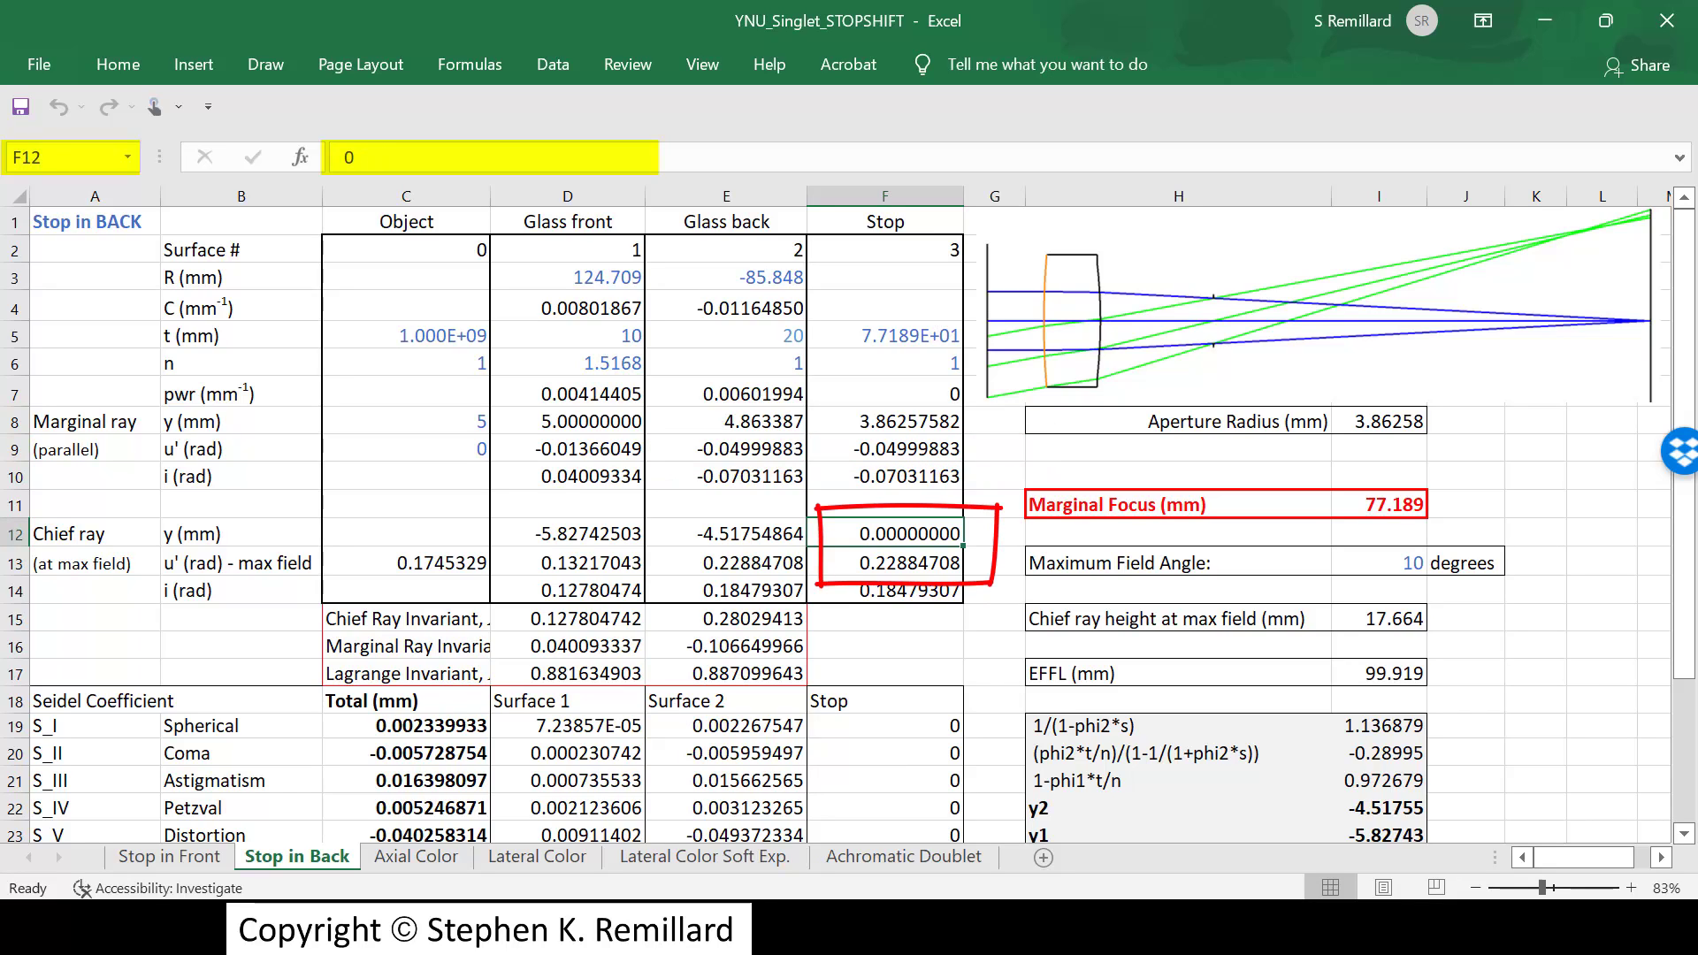
left_click(885, 562)
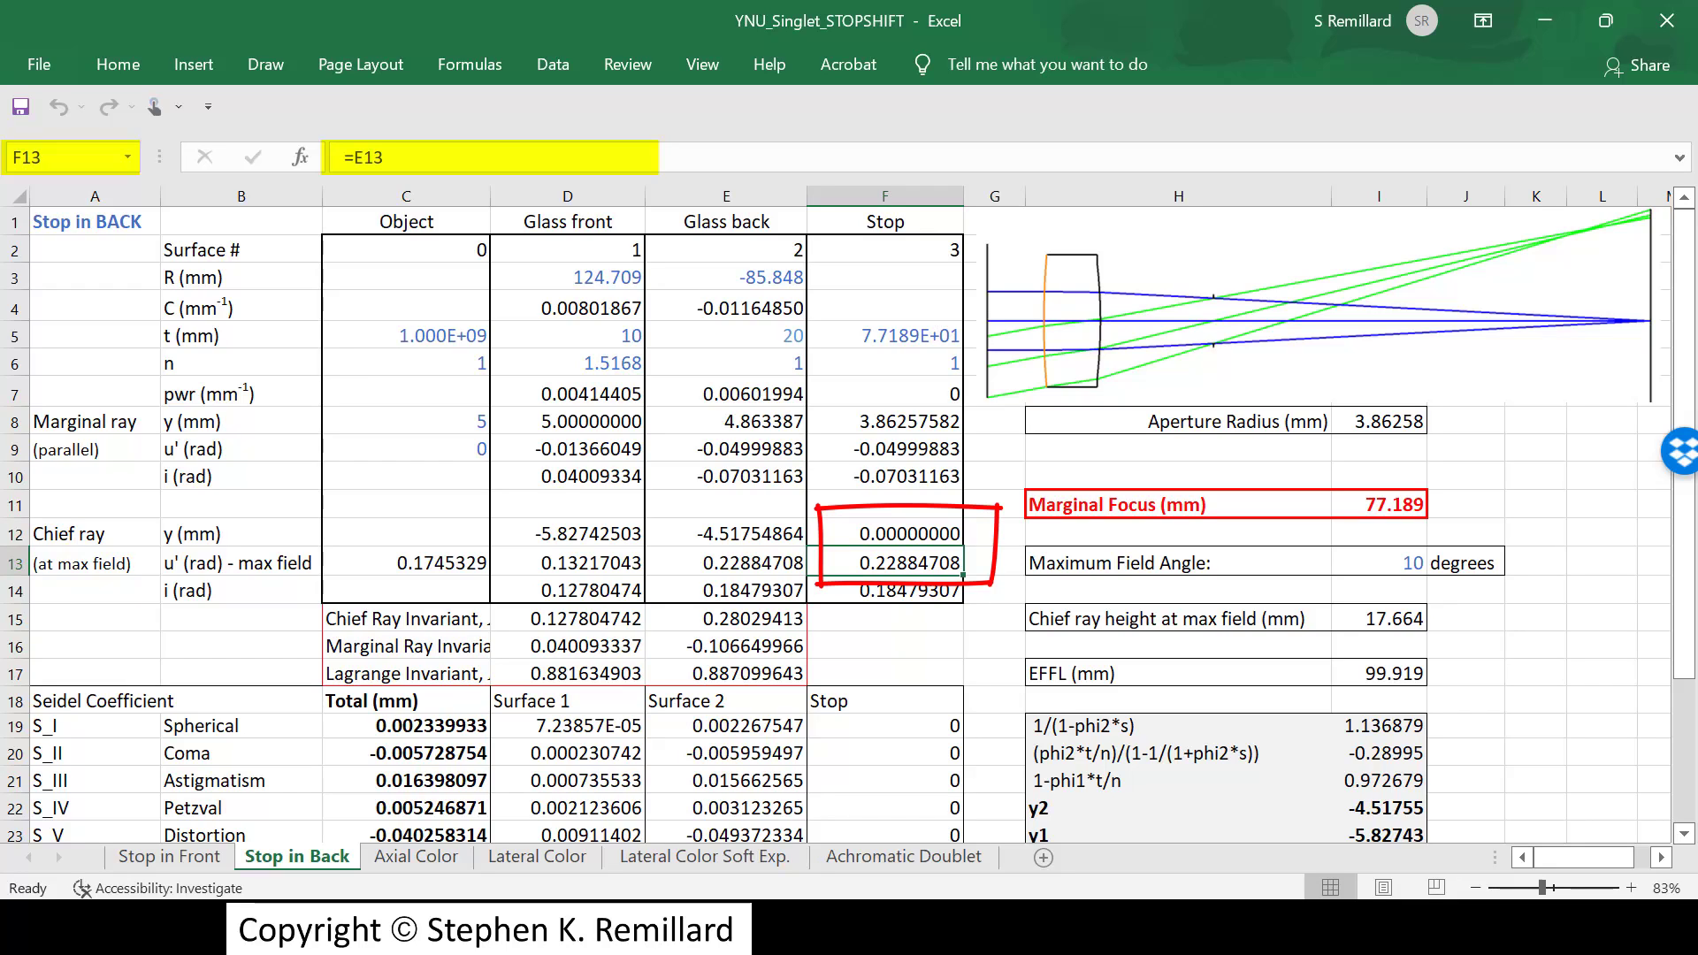
left_click(885, 590)
left_click(885, 562)
Step: Inspect the Marginal Focus formula in I11 against the lens diagram, and the Aperture Radius formula in I8
left_click(1378, 504)
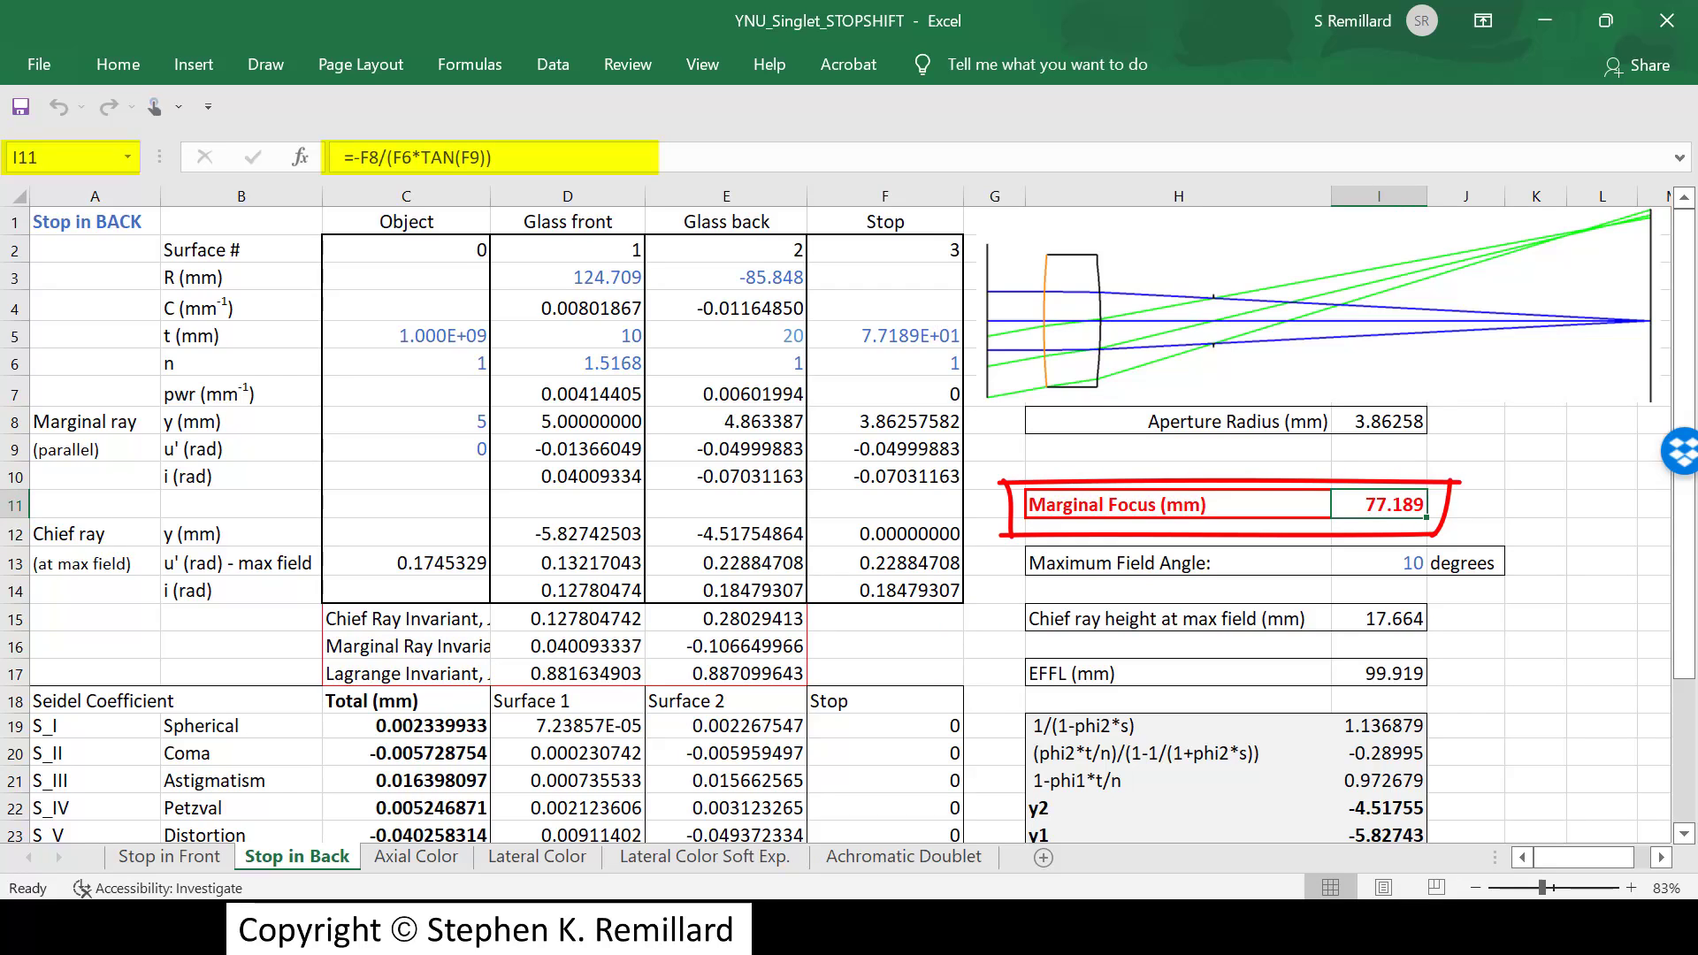
left_click_drag(1108, 293, 1647, 318)
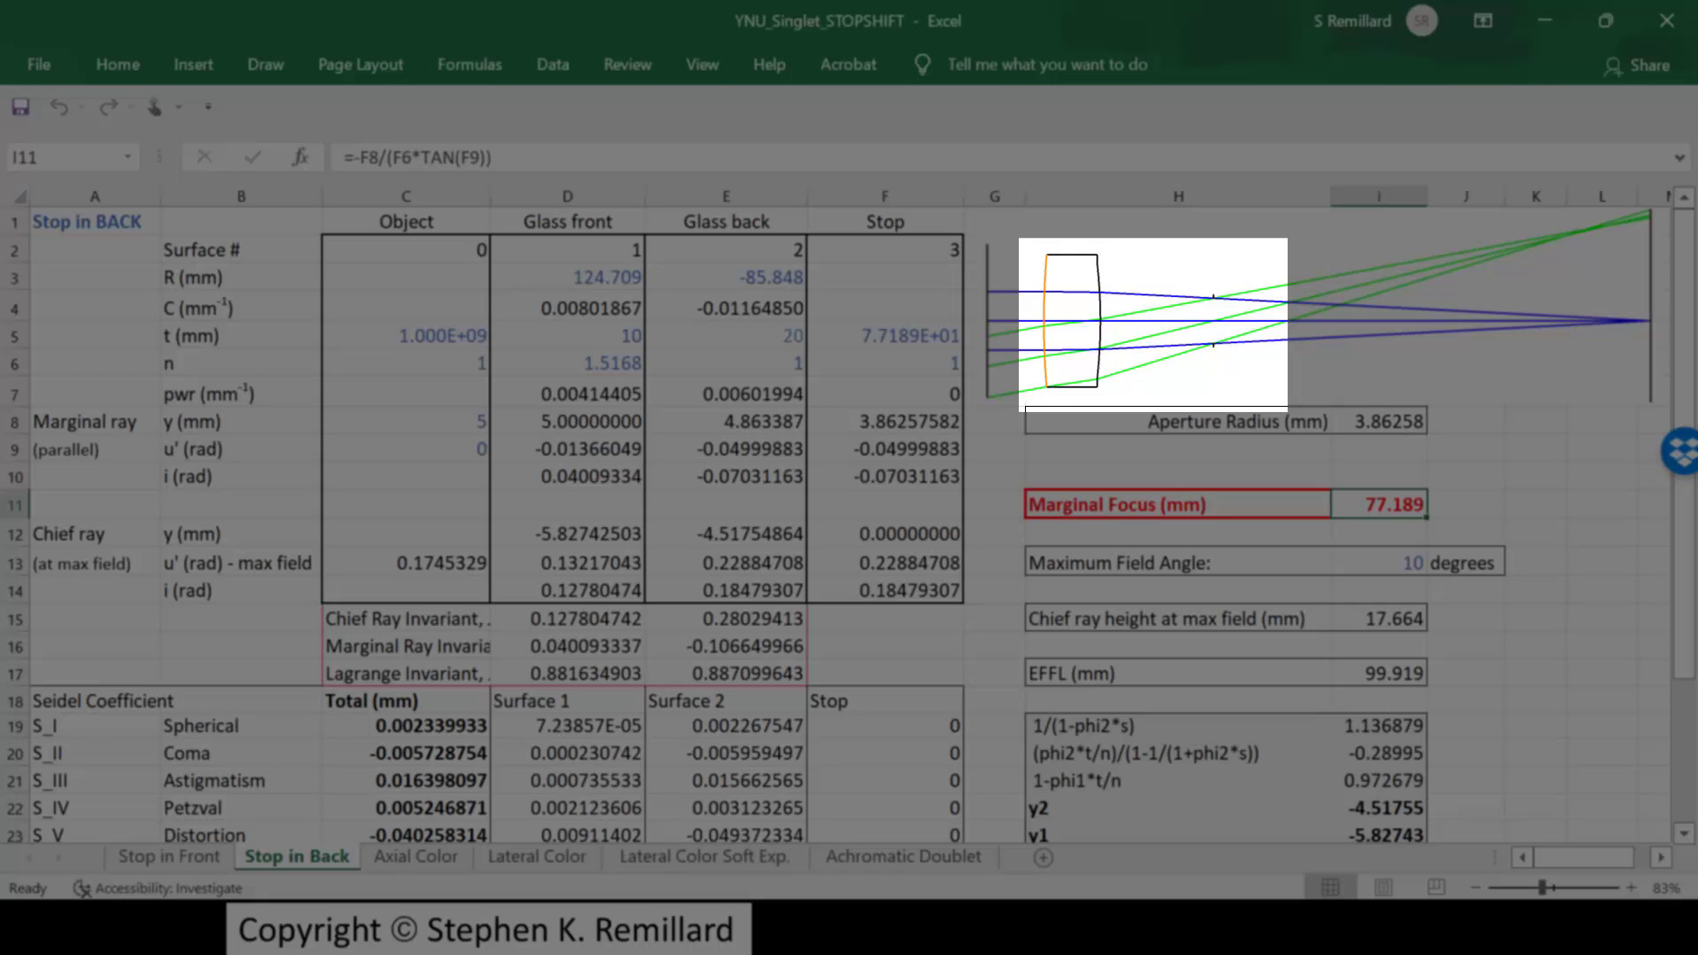
left_click(1379, 421)
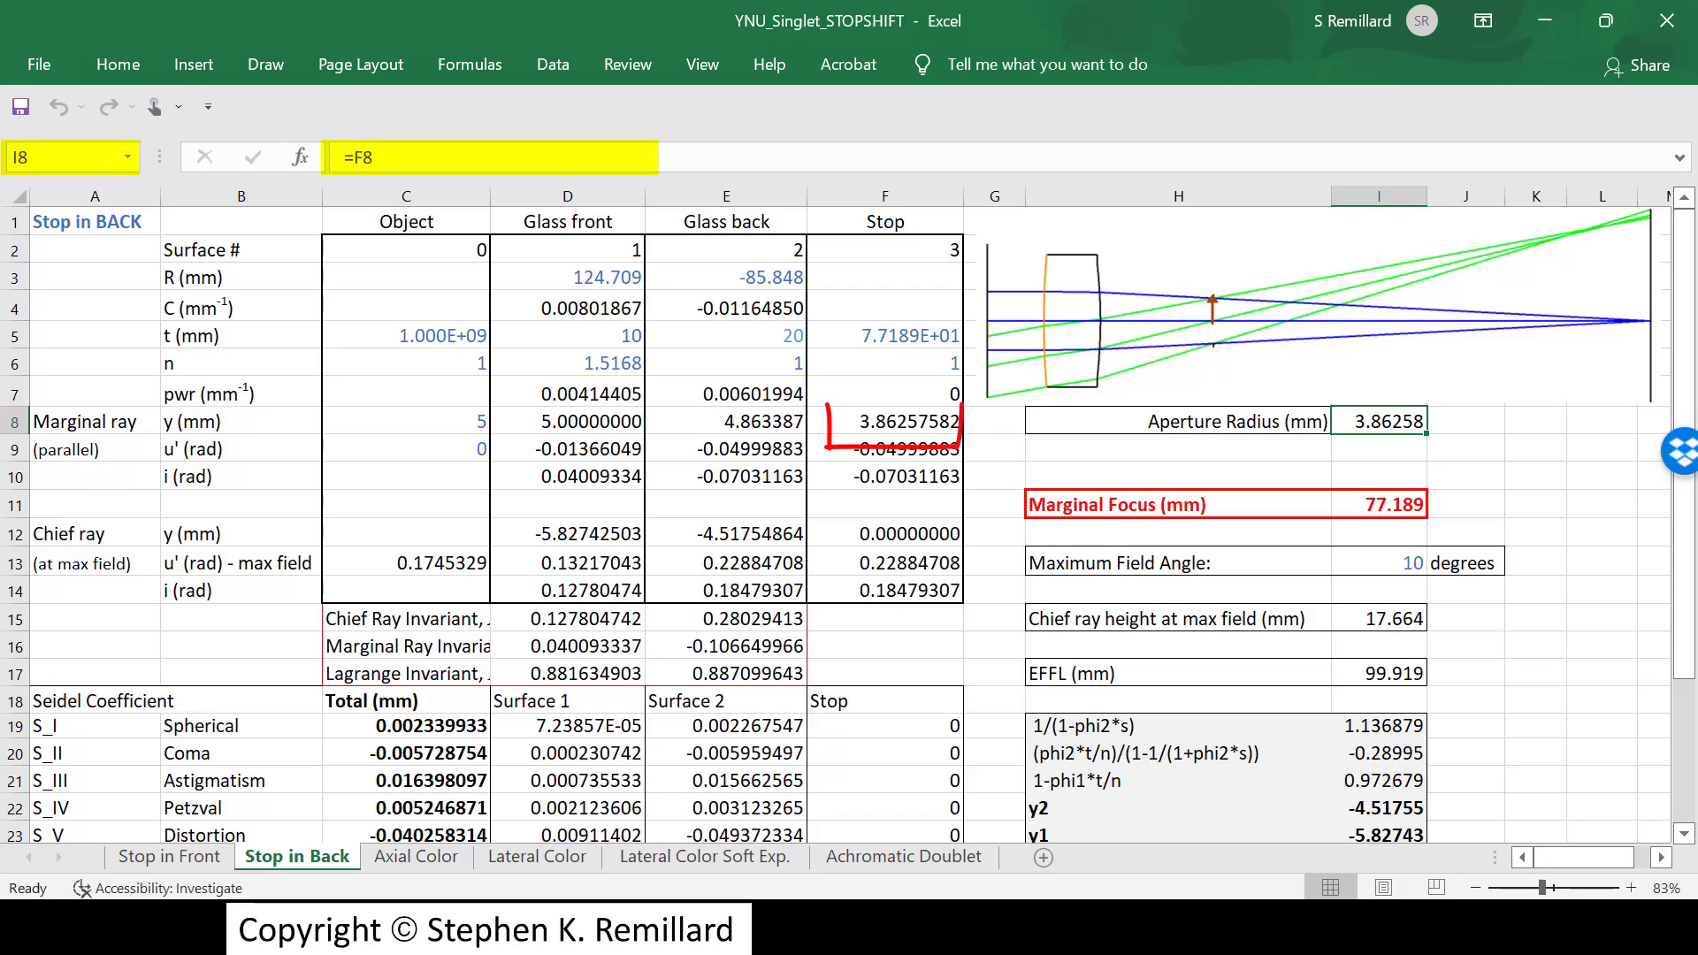
Step: Review the chief ray, marginal ray and Lagrange invariant formulas for both glass surfaces in rows 15 to 17
left_click(567, 619)
left_click(726, 619)
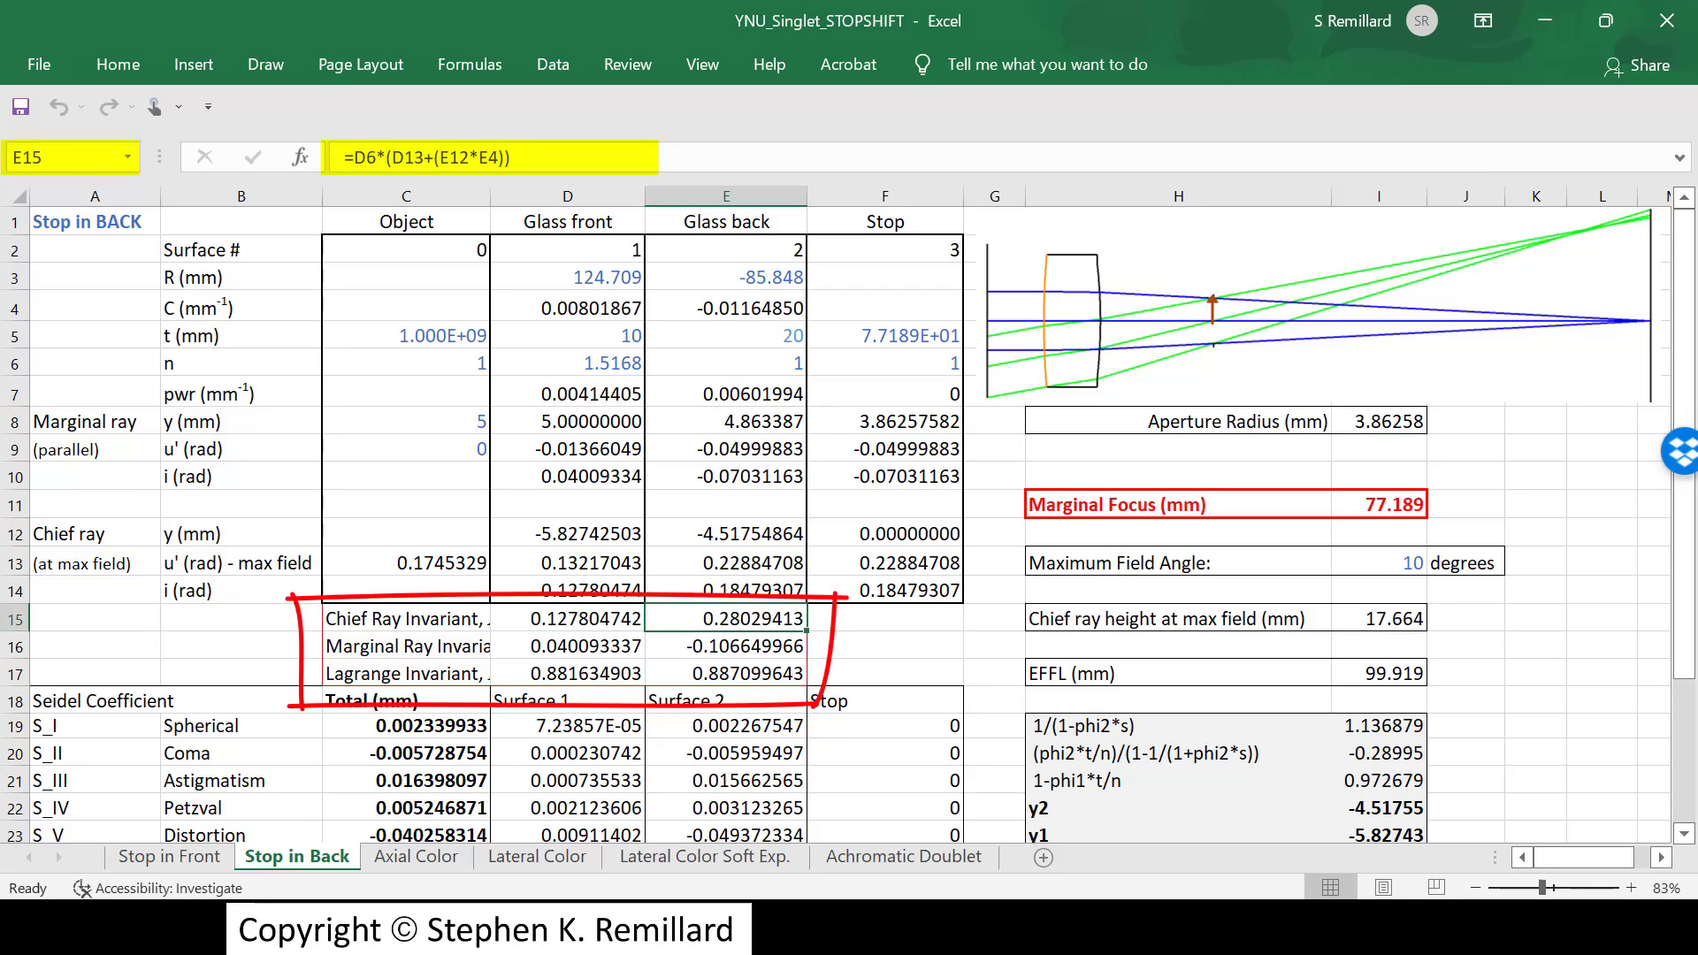
left_click(726, 645)
left_click(726, 673)
left_click(567, 673)
Step: Examine the spherical and coma Seidel coefficients in E19, E20 and F20 and the spherical total in C19
left_click(727, 726)
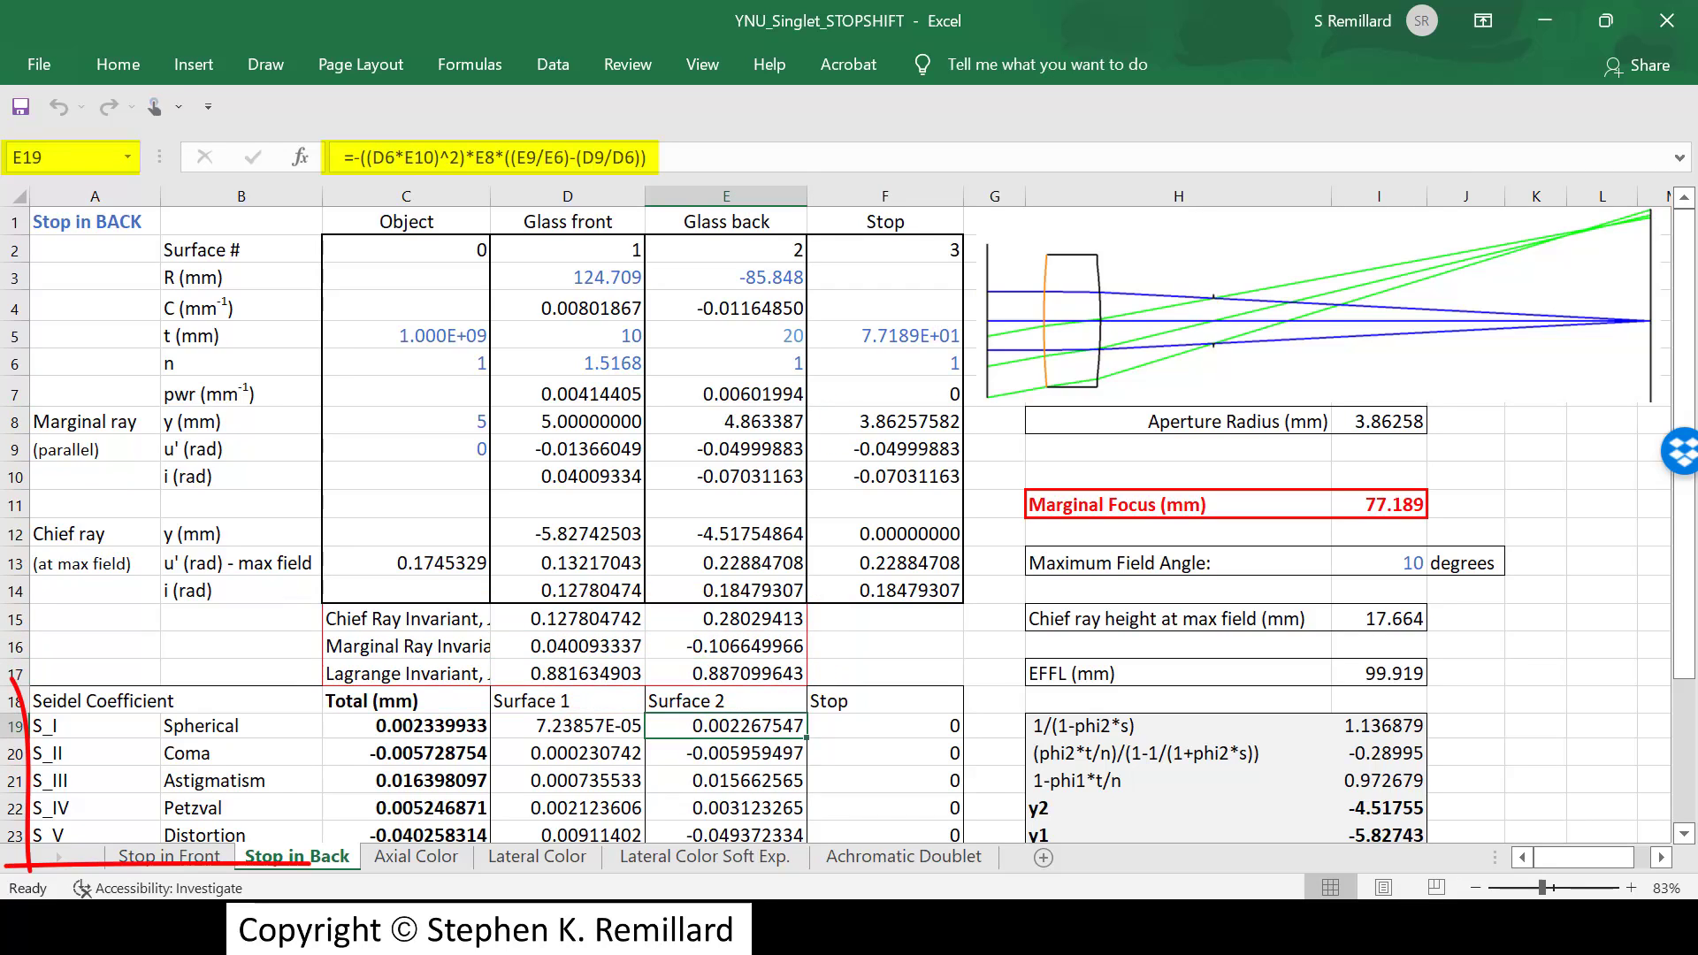
left_click(726, 753)
left_click(885, 753)
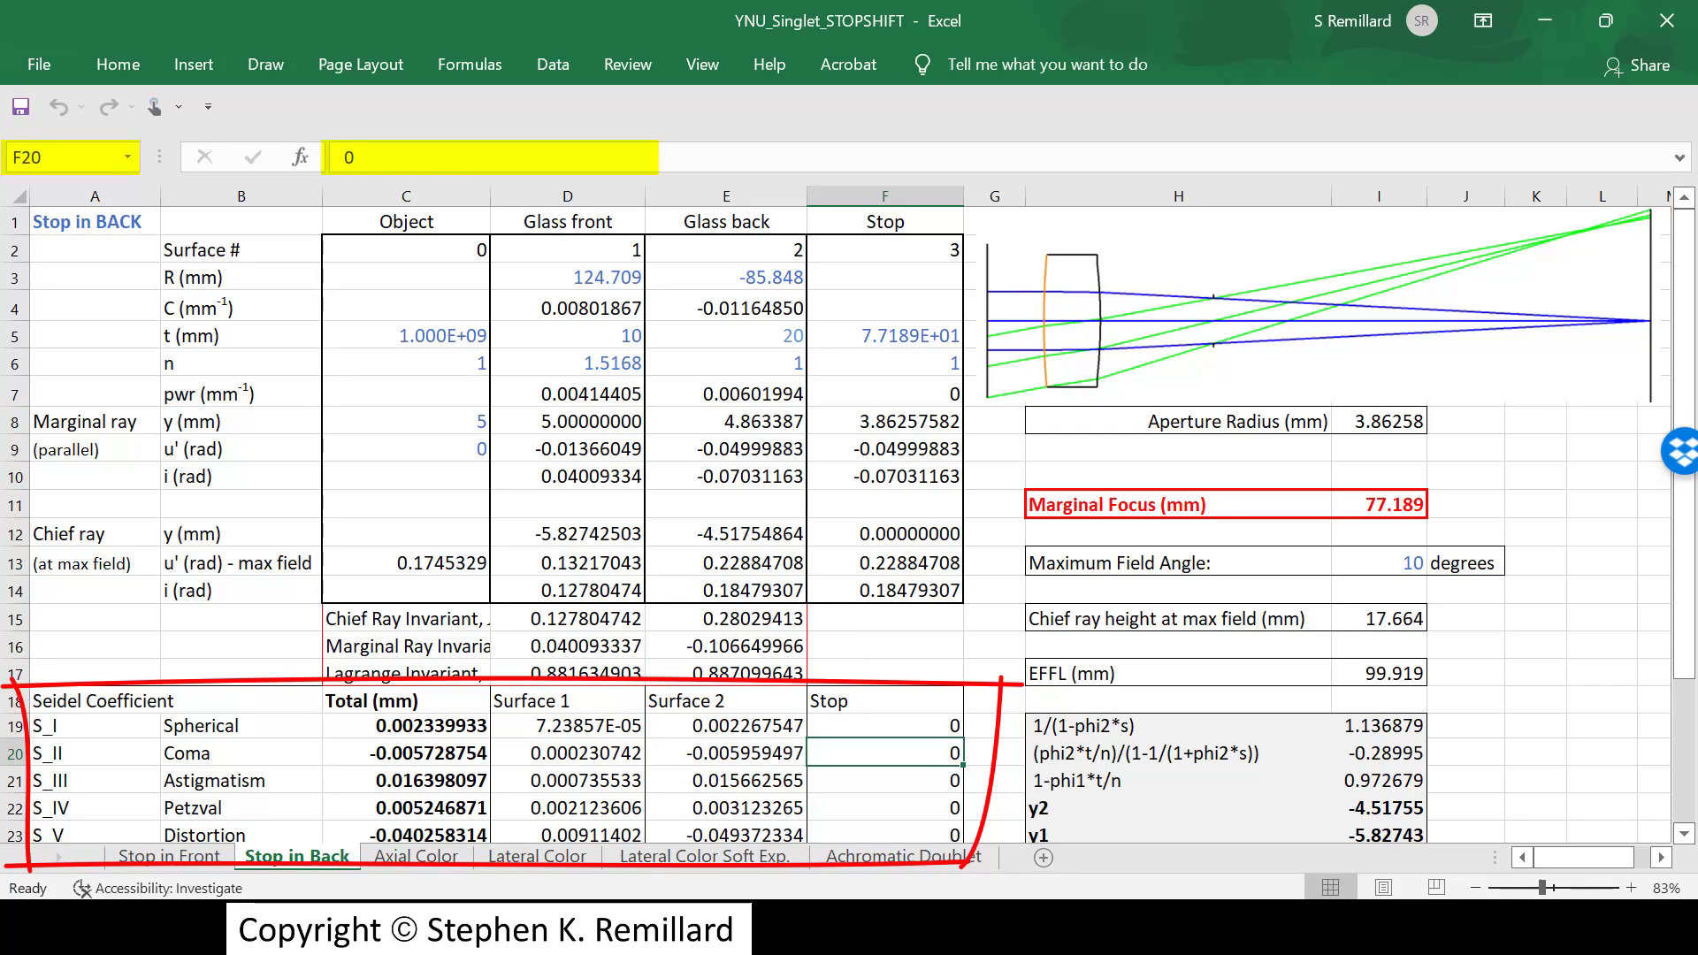
left_click(406, 725)
left_click(1535, 617)
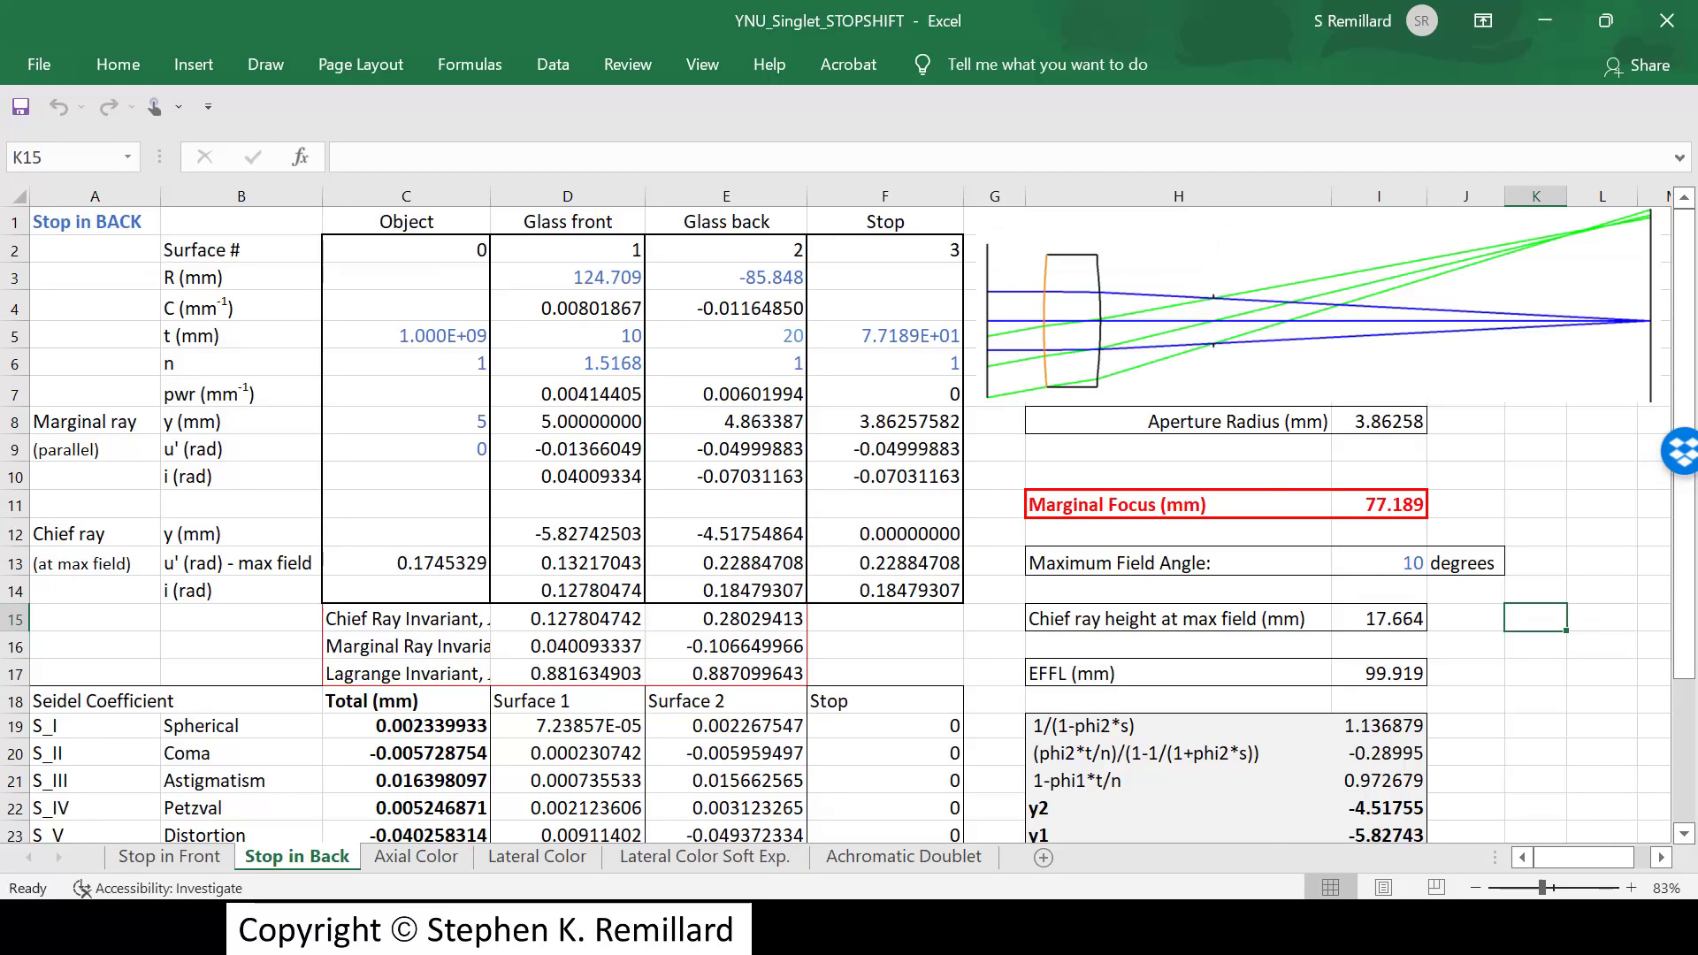
Step: On the Axial Color worksheet, try a stop thickness of 0 mm in D5 and restore it to 20 mm
key("ctrl+Page_Down")
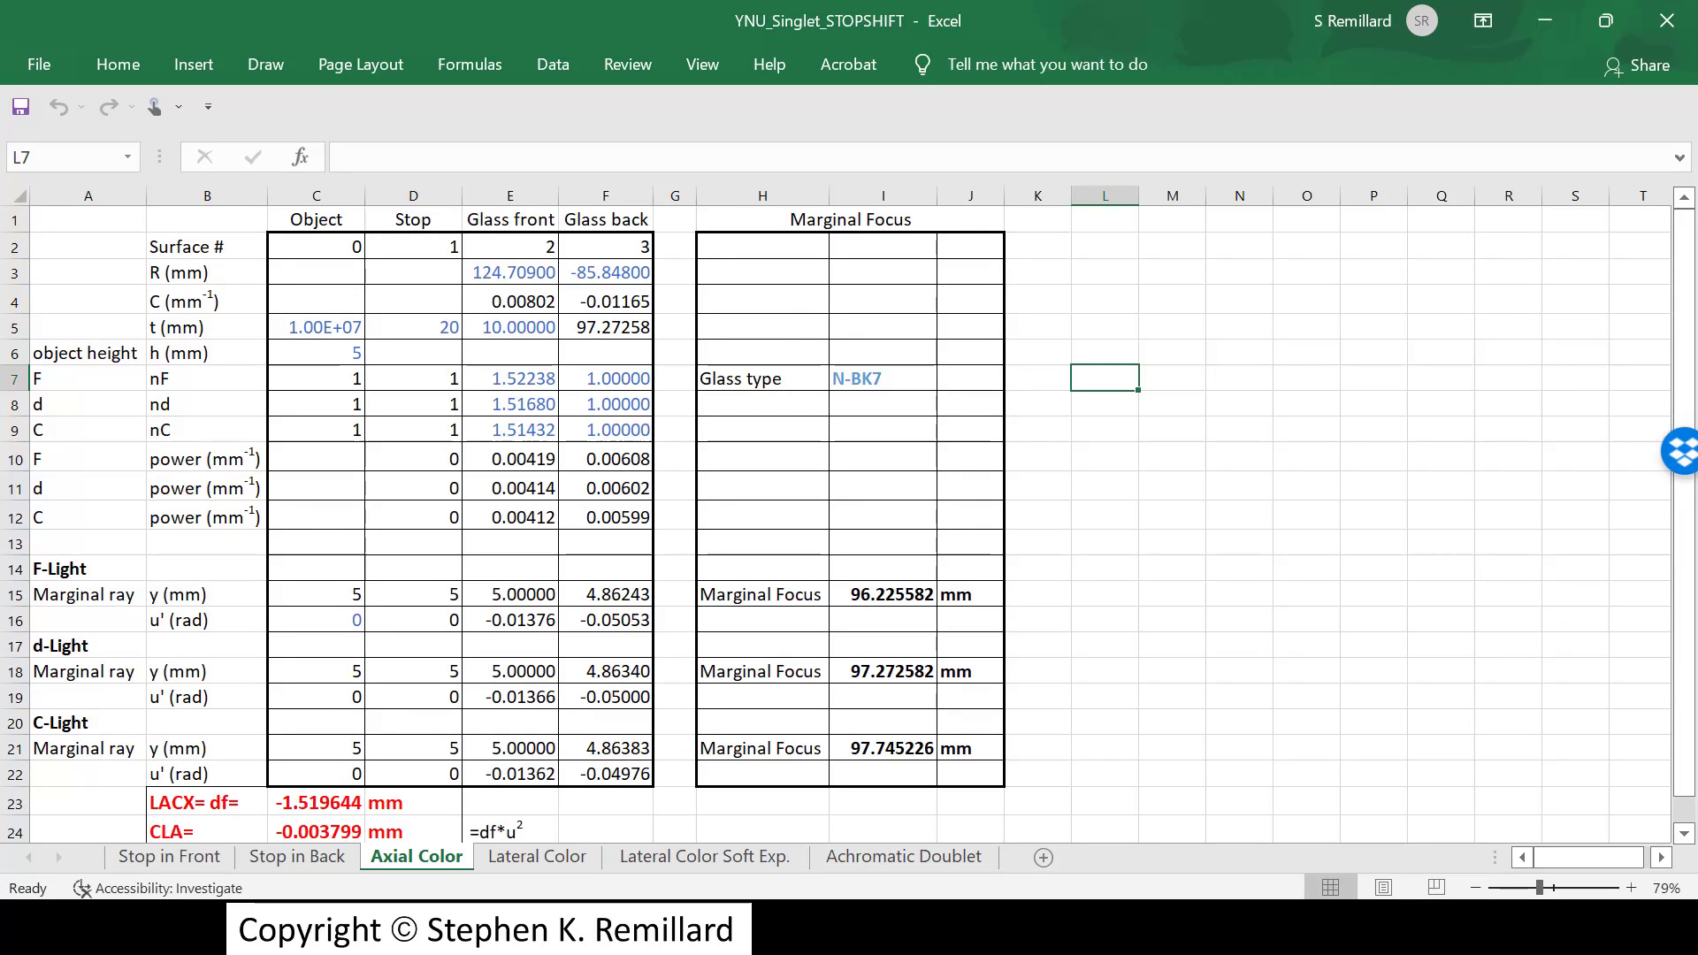
left_click(1172, 696)
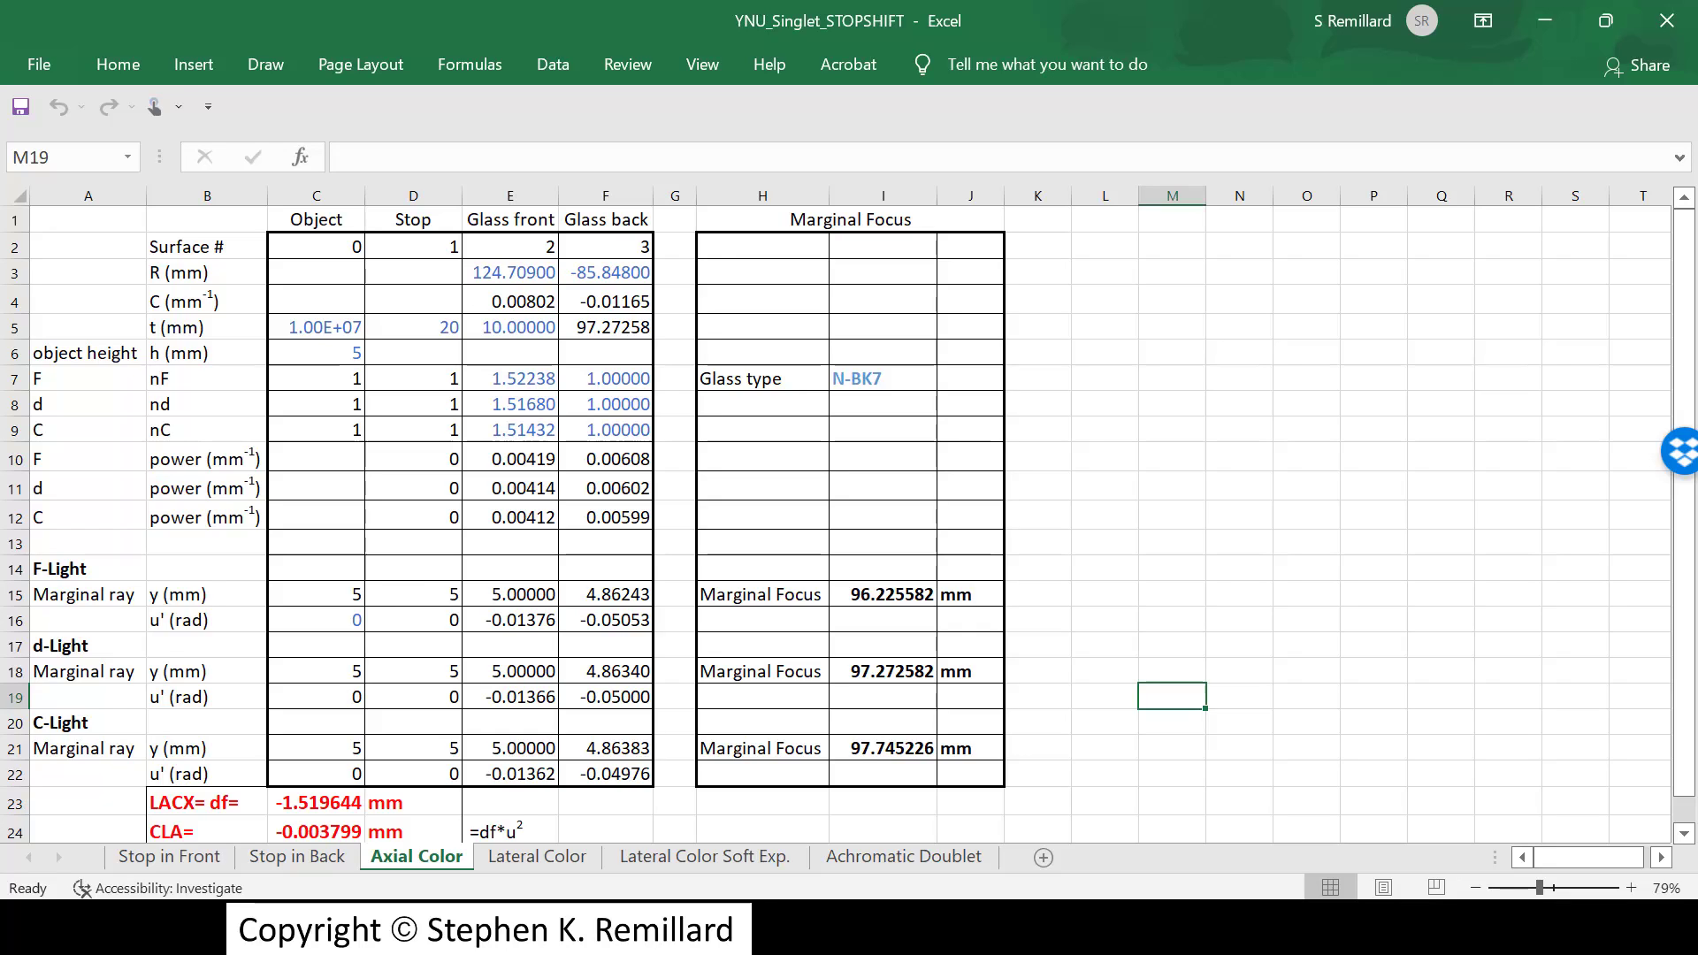
left_click(413, 327)
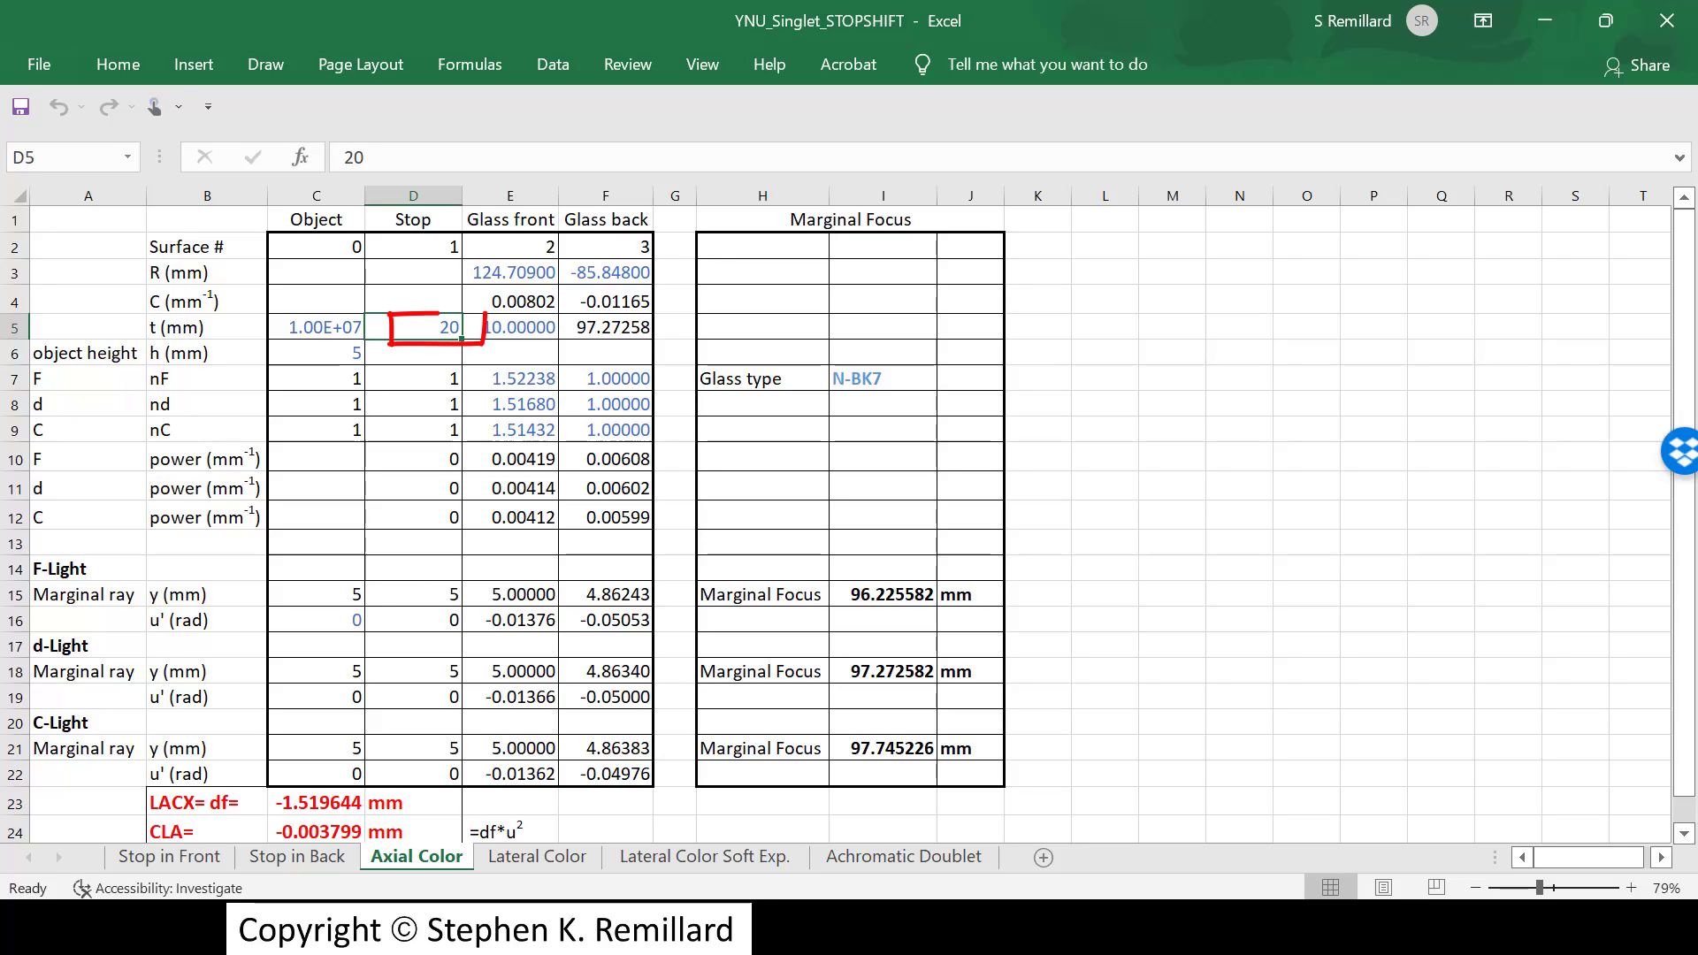
type("0")
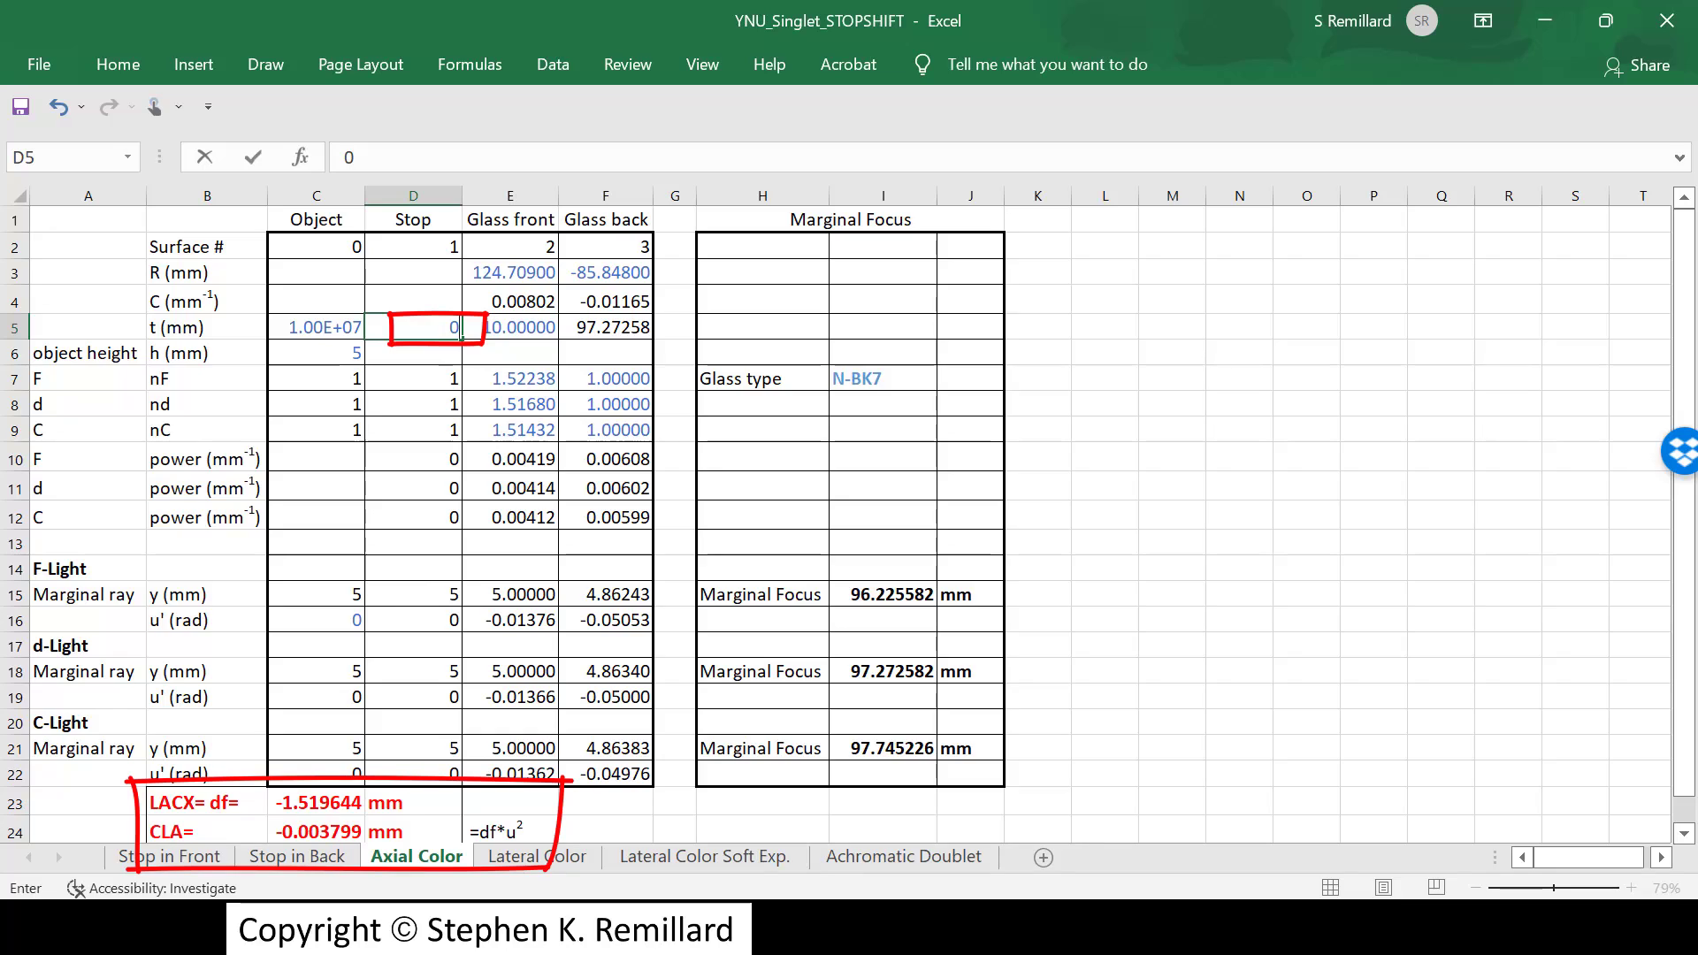
key("Return")
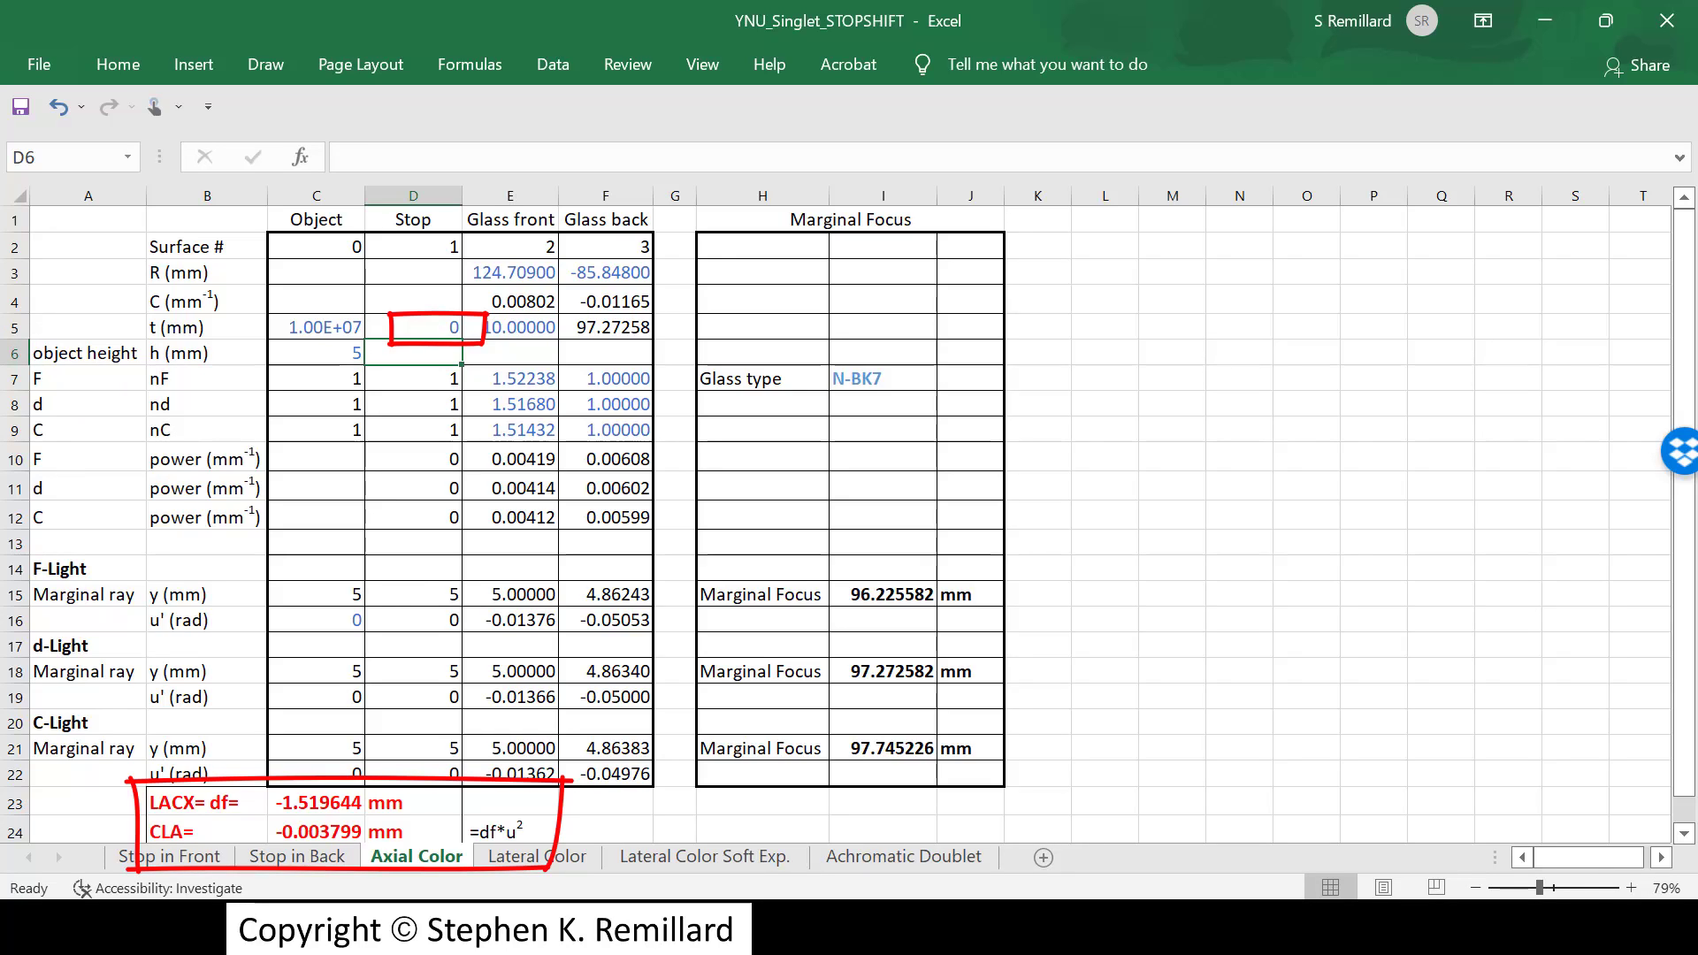
left_click(413, 328)
type("20")
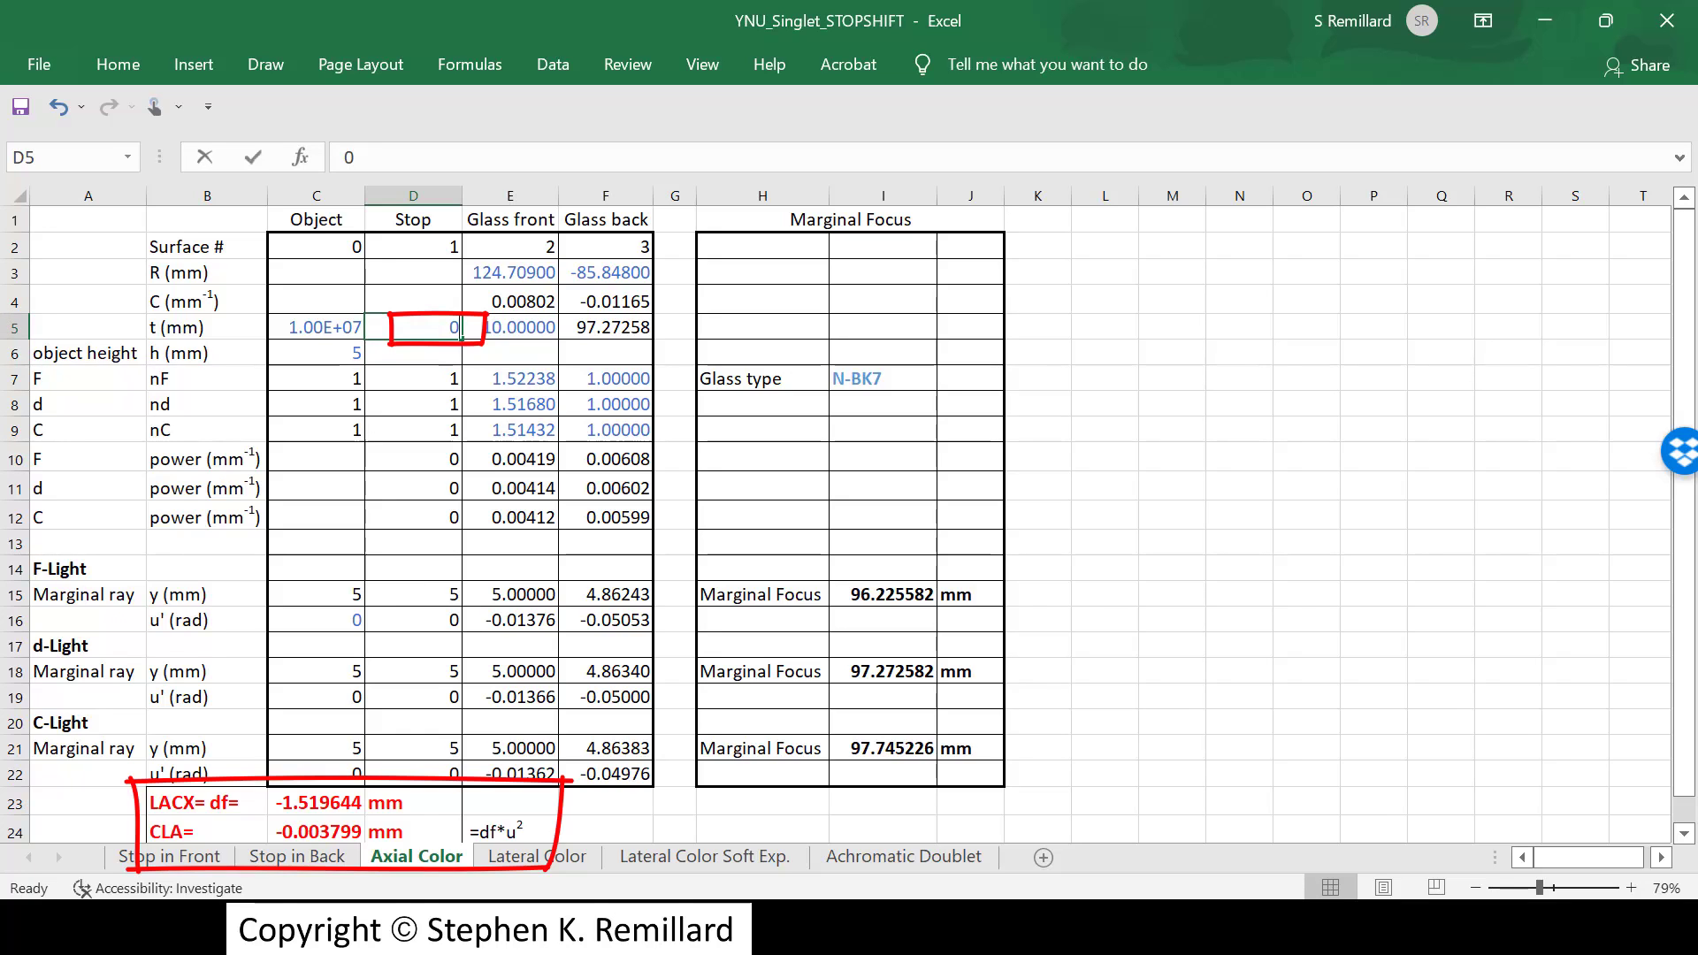
key("Return")
Step: On the Lateral Color worksheet, set the stop thickness in D5 to 10 mm
left_click(537, 856)
left_click(1280, 498)
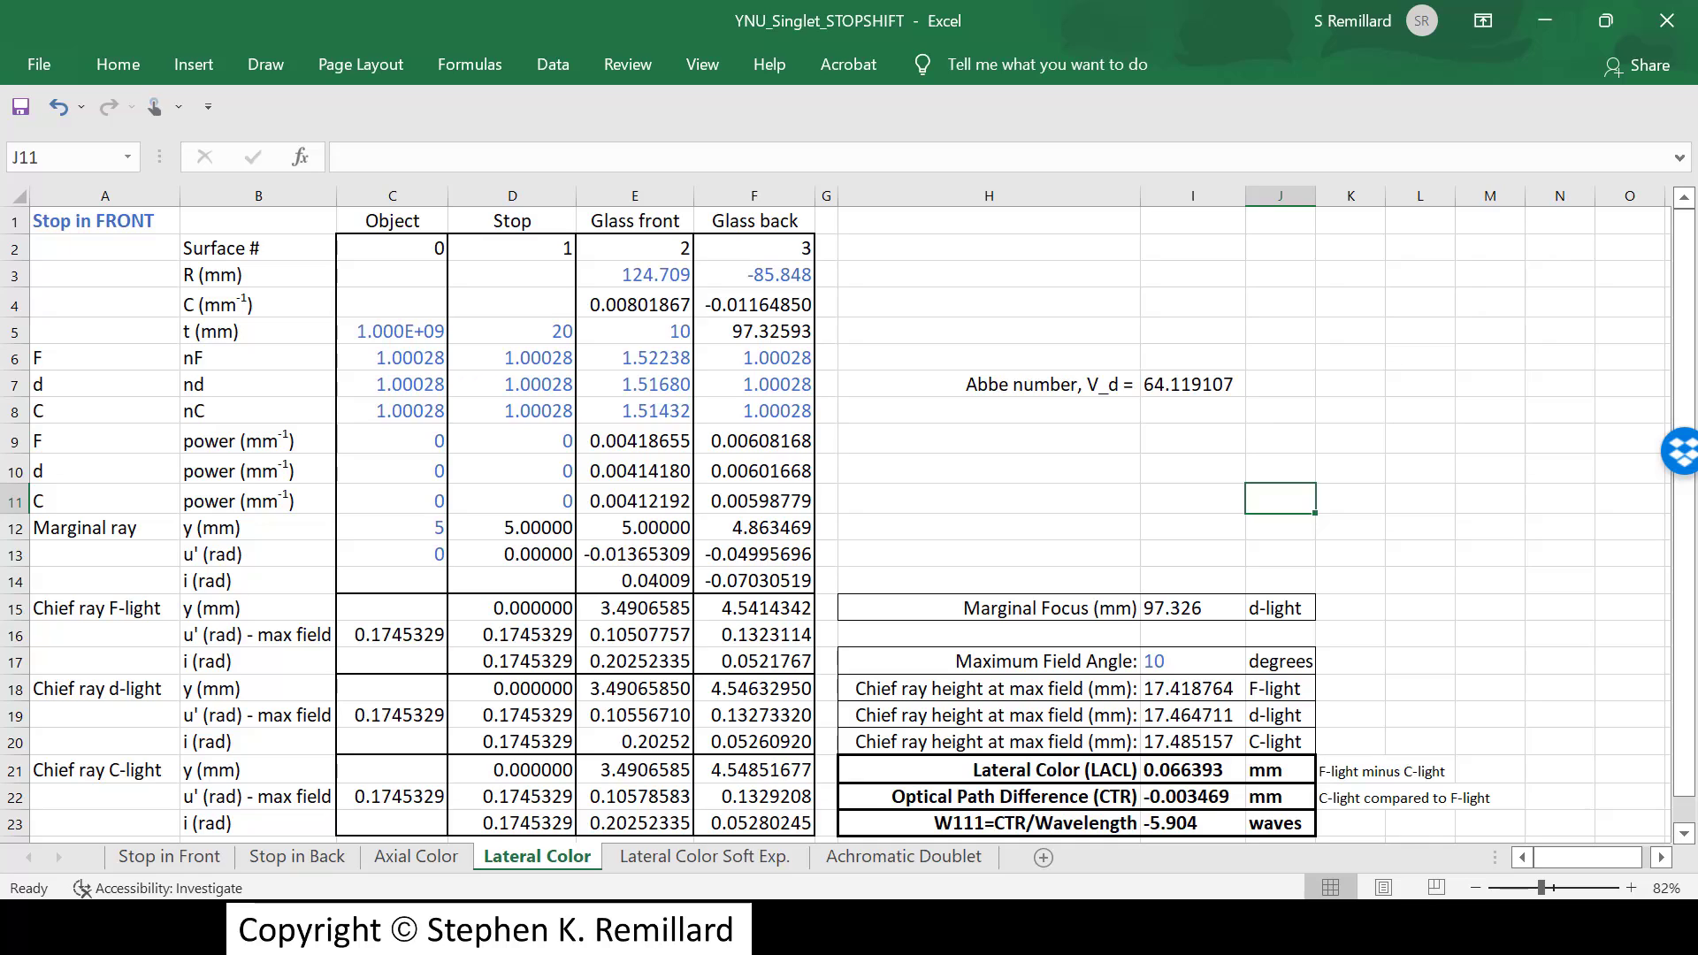
left_click(511, 331)
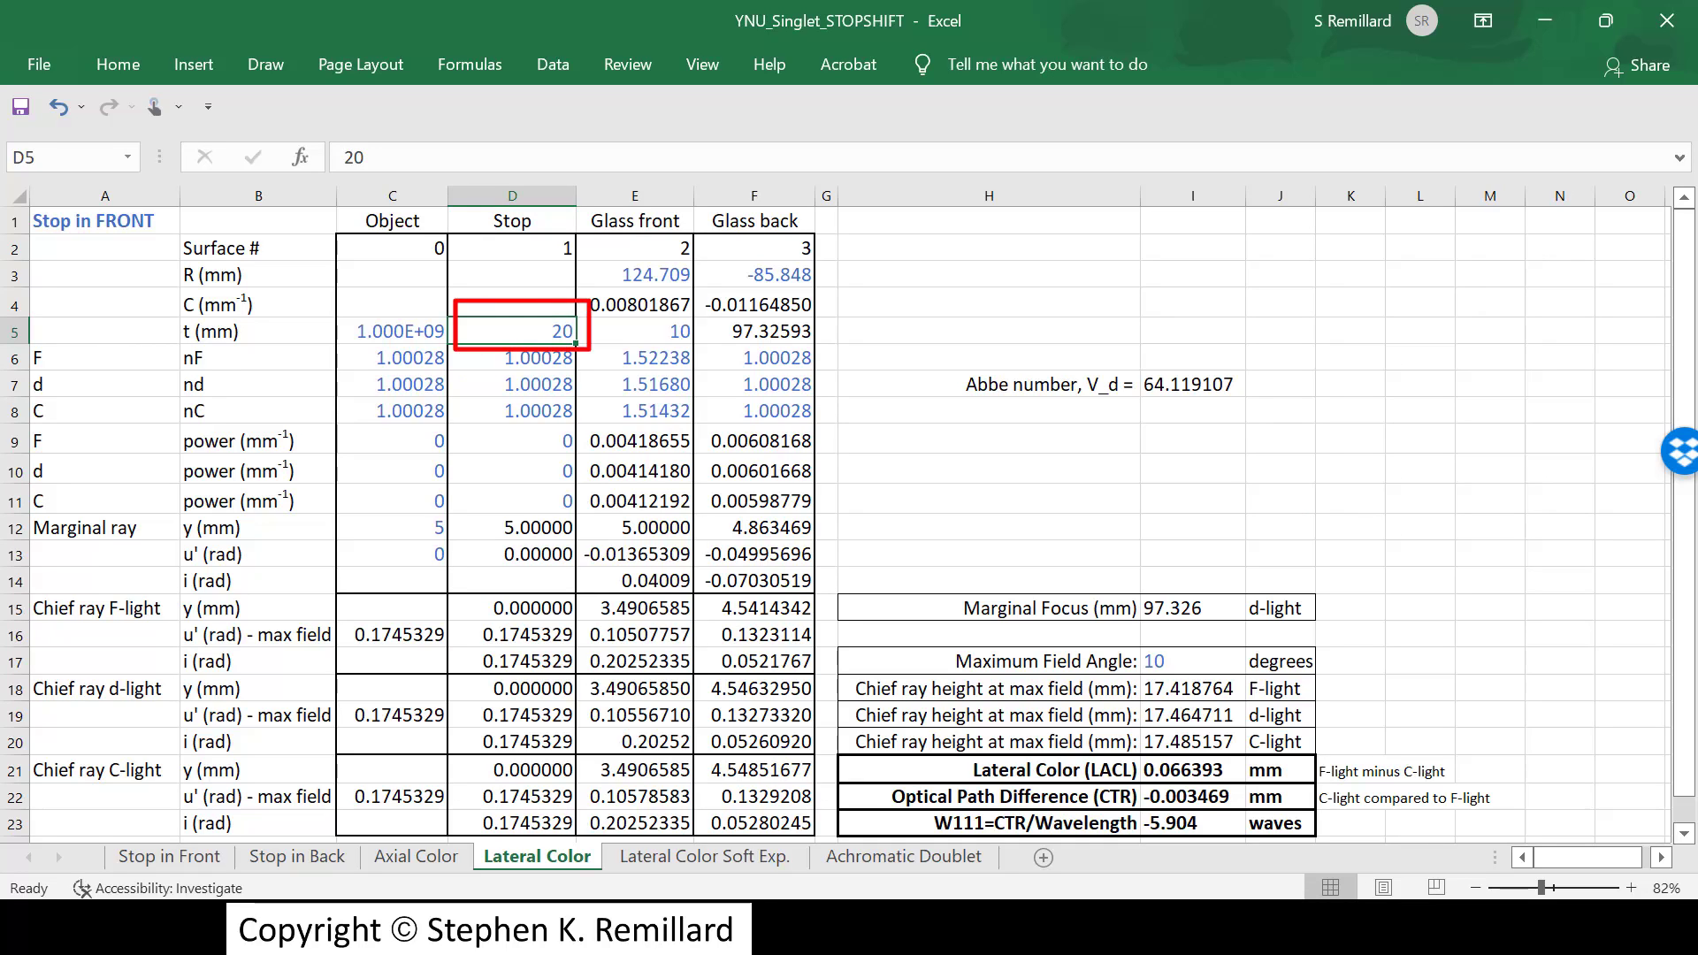
type("10")
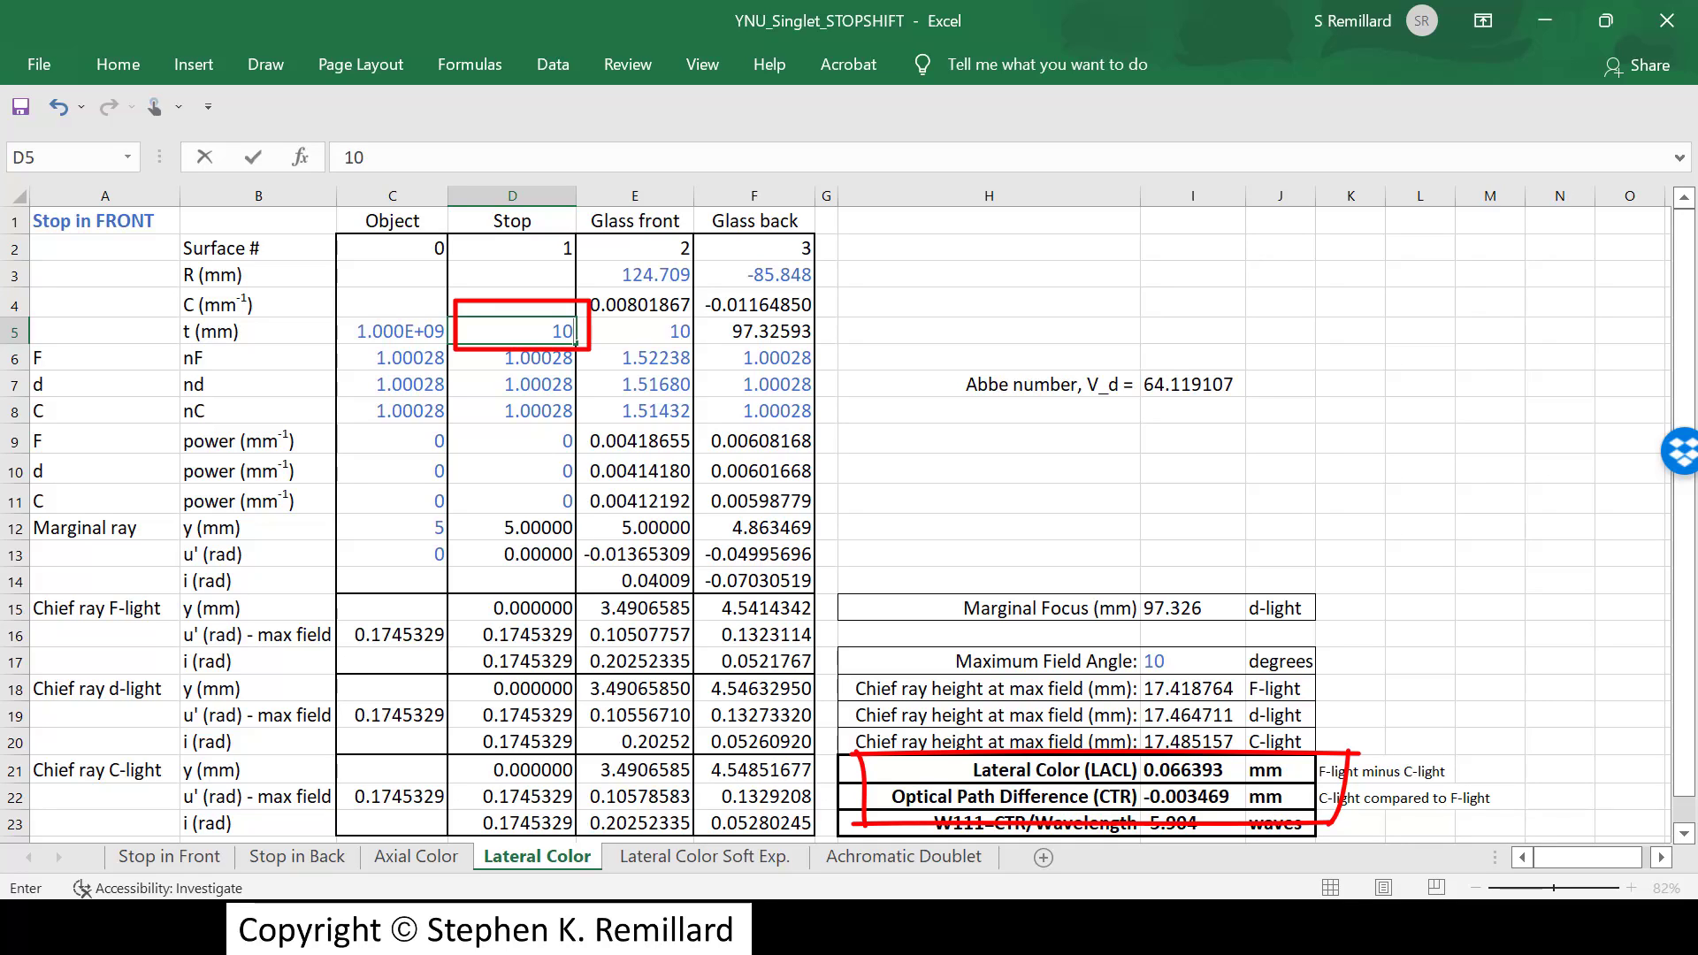
key("Return")
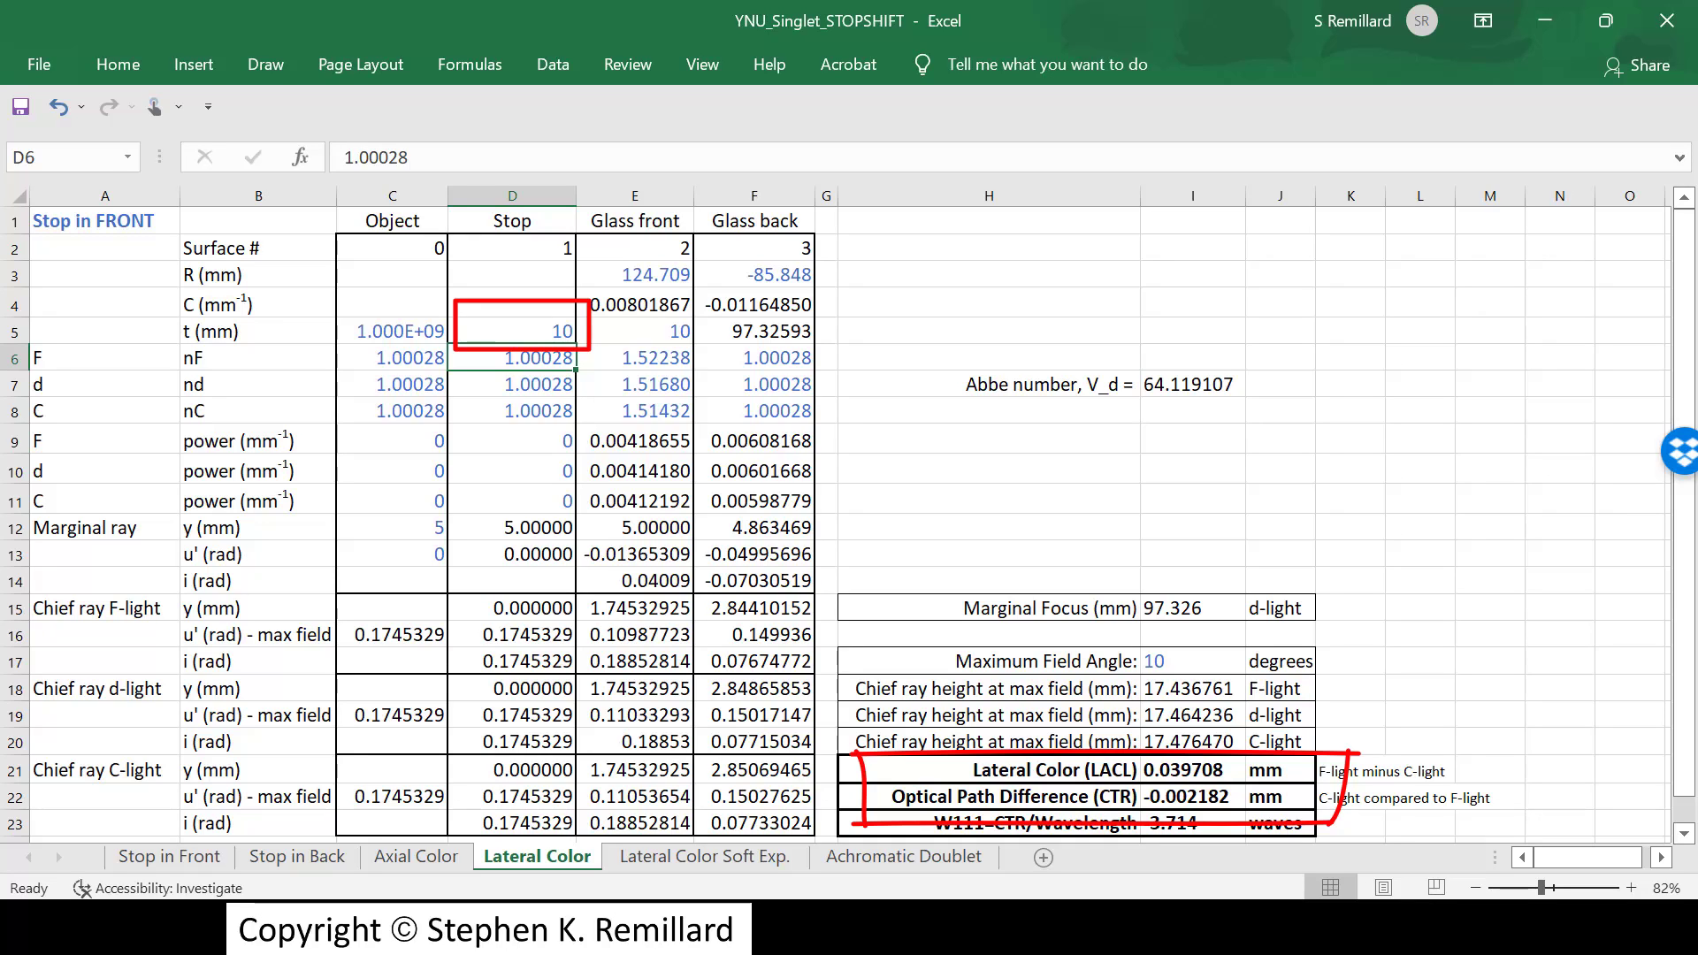
Step: Try a stop thickness of 0 mm in D5 of Lateral Color and return it to 10 mm
left_click(512, 331)
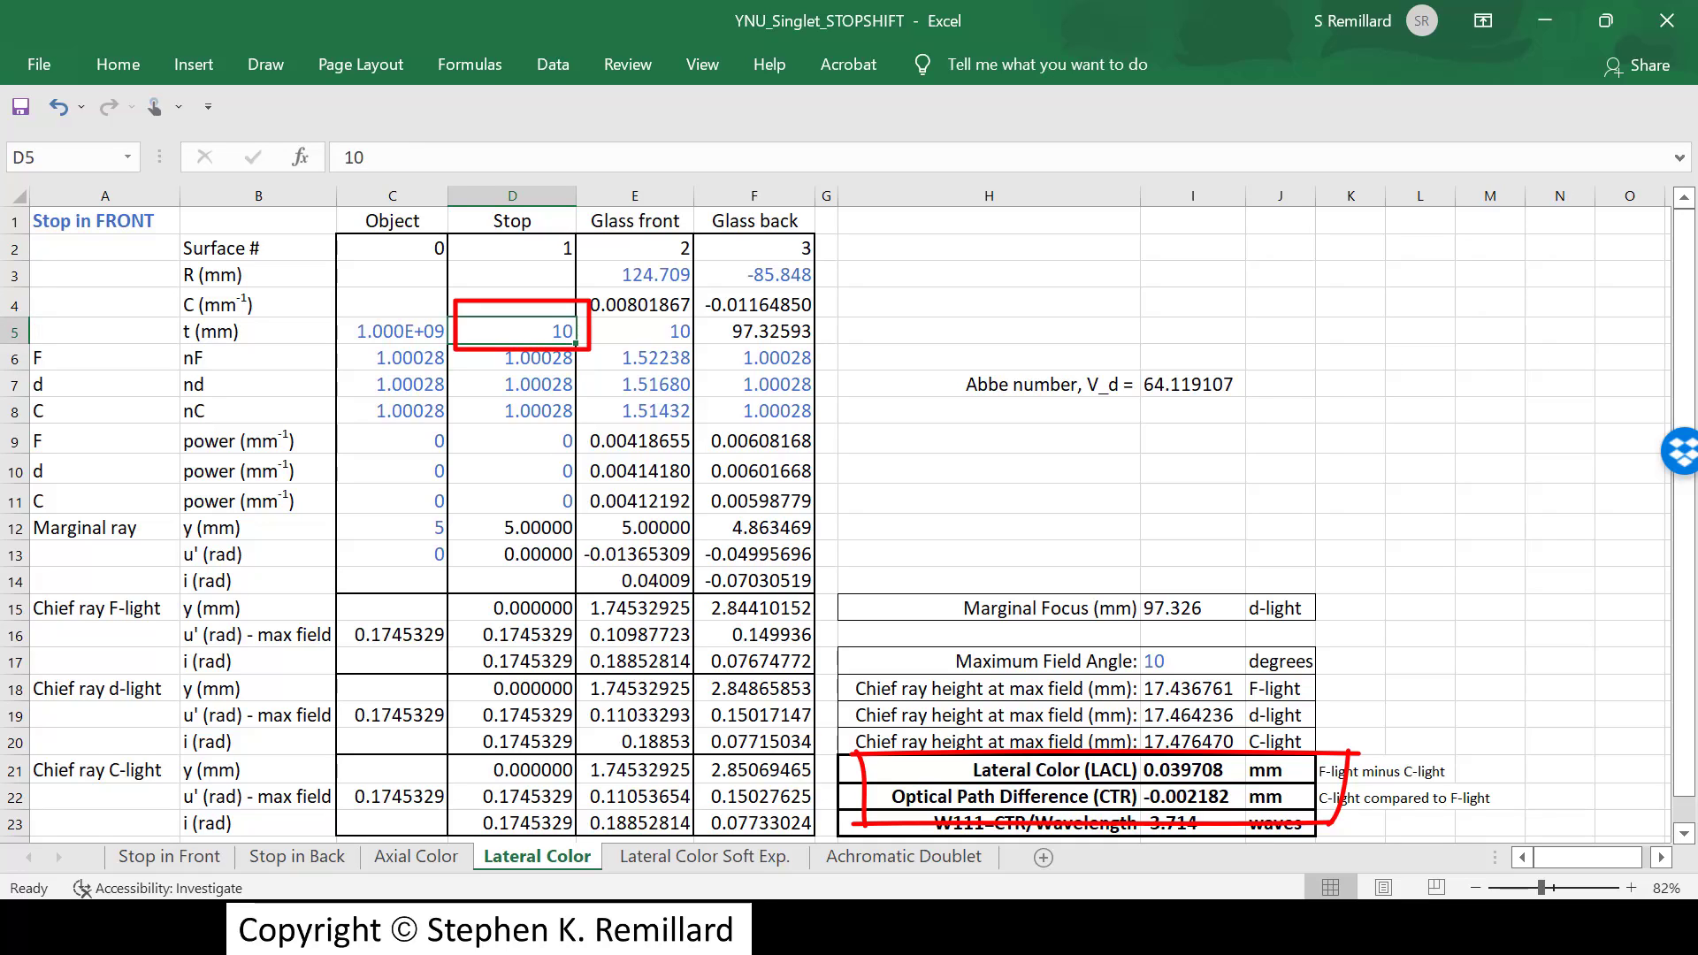
type("0")
key("Return")
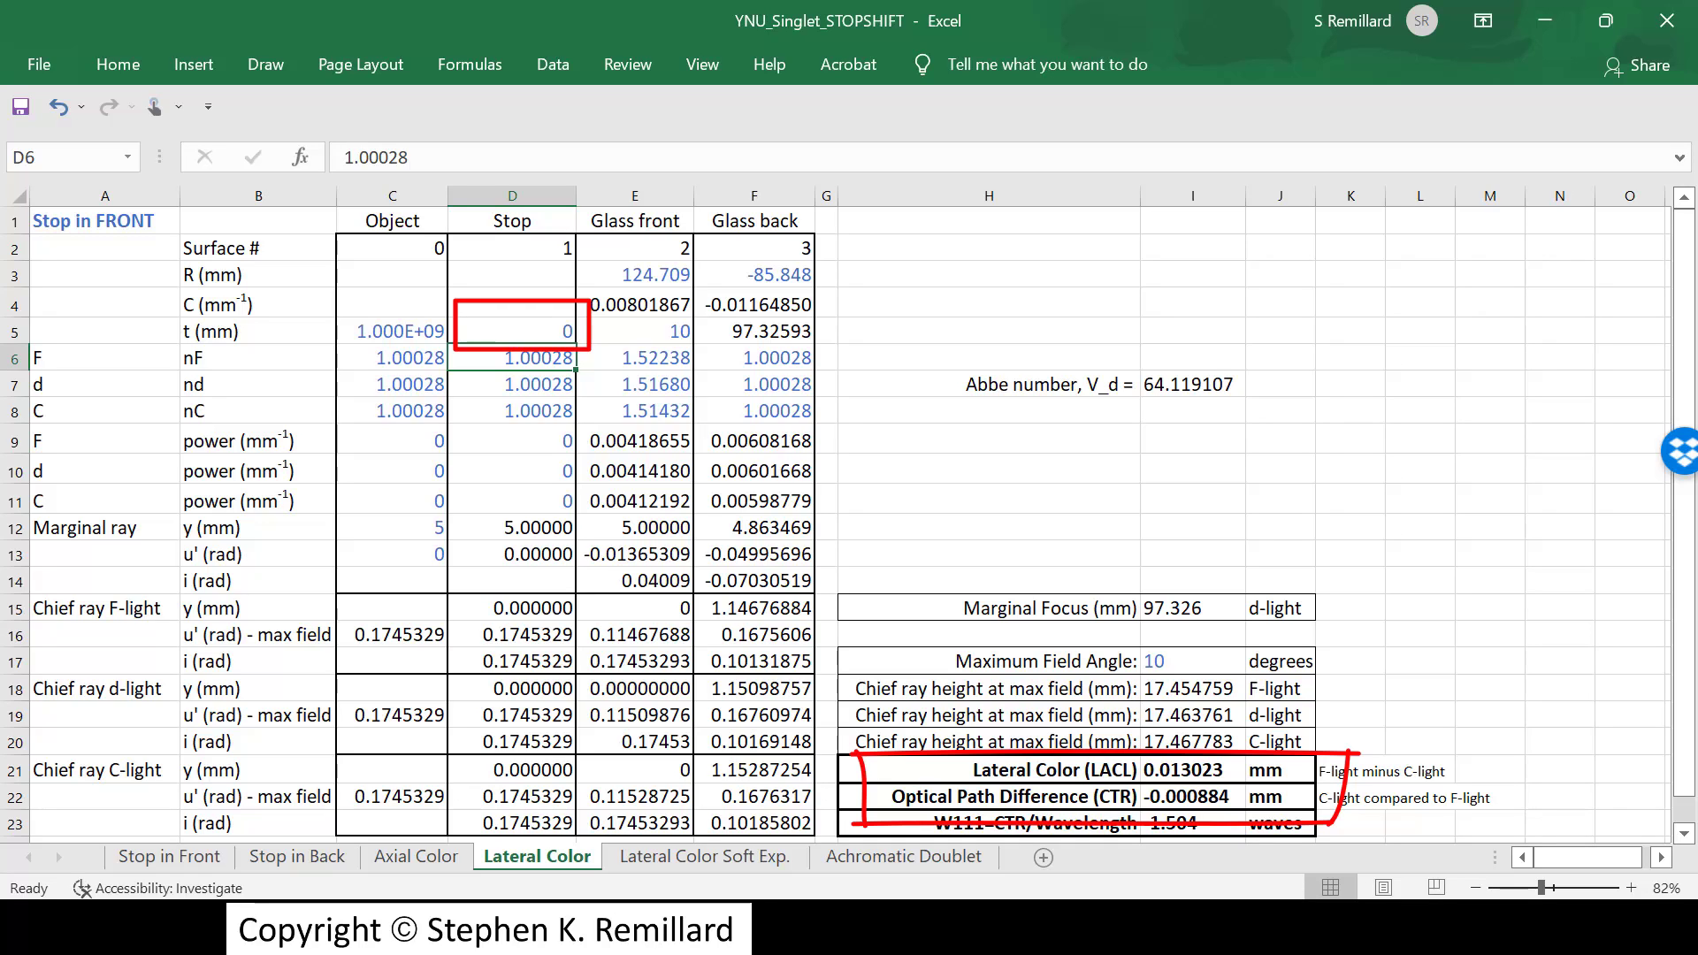
key("Up")
key("Down")
key("Up")
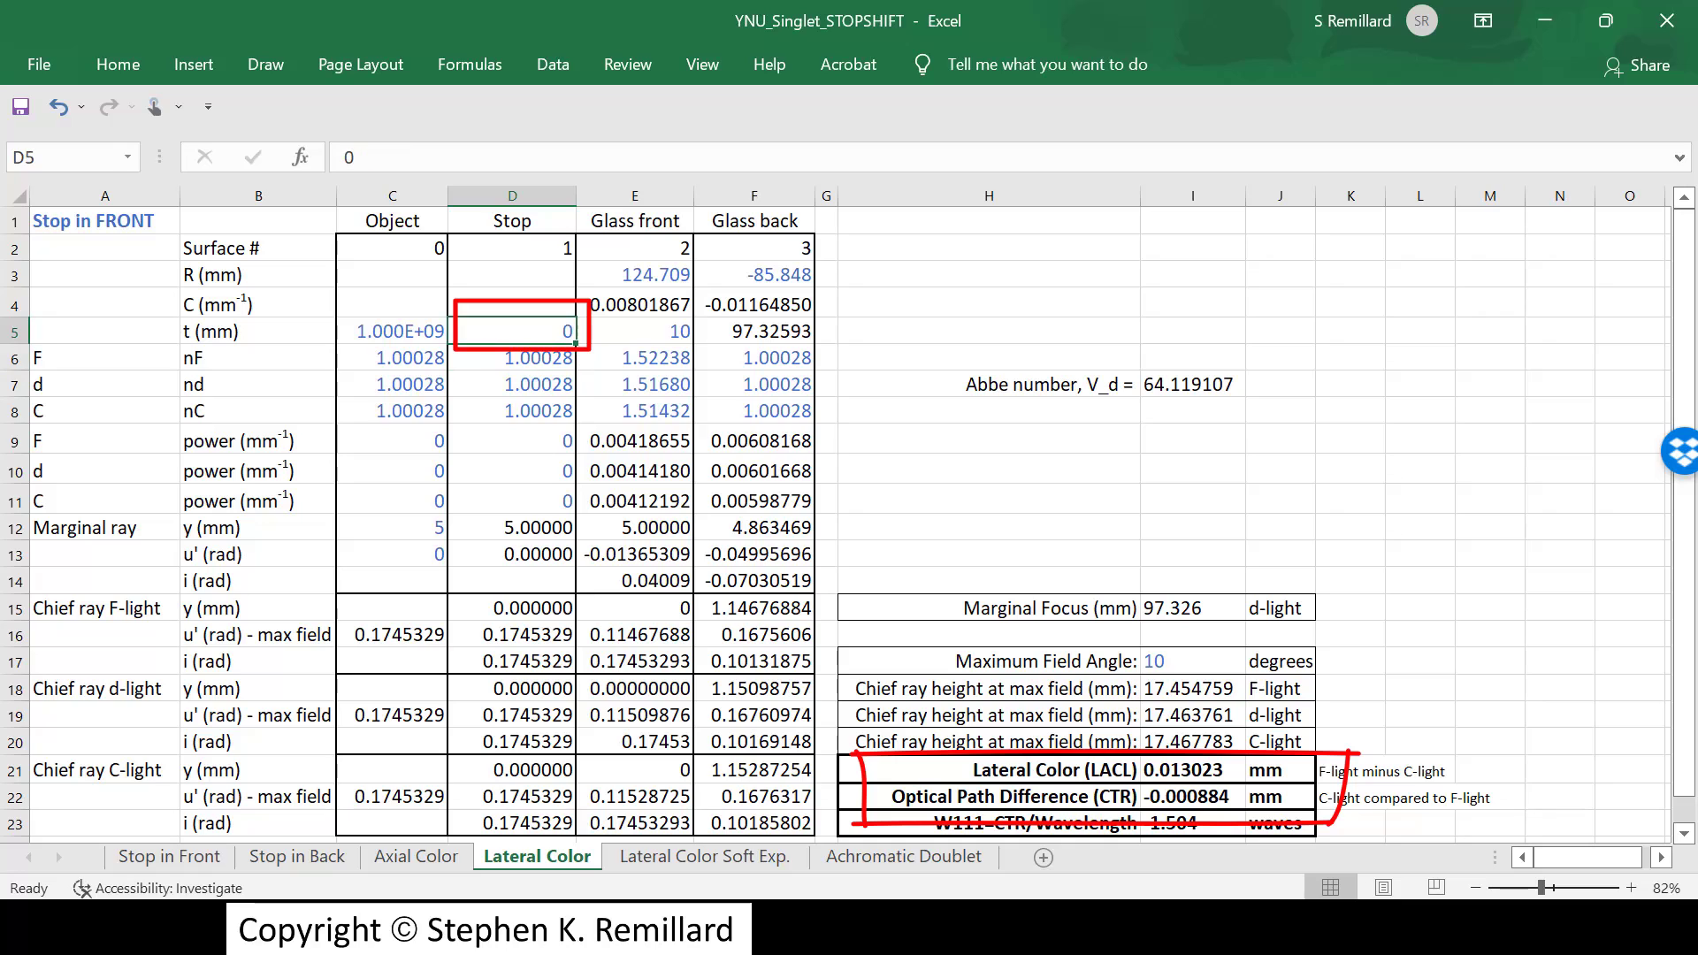
type("10")
key("Return")
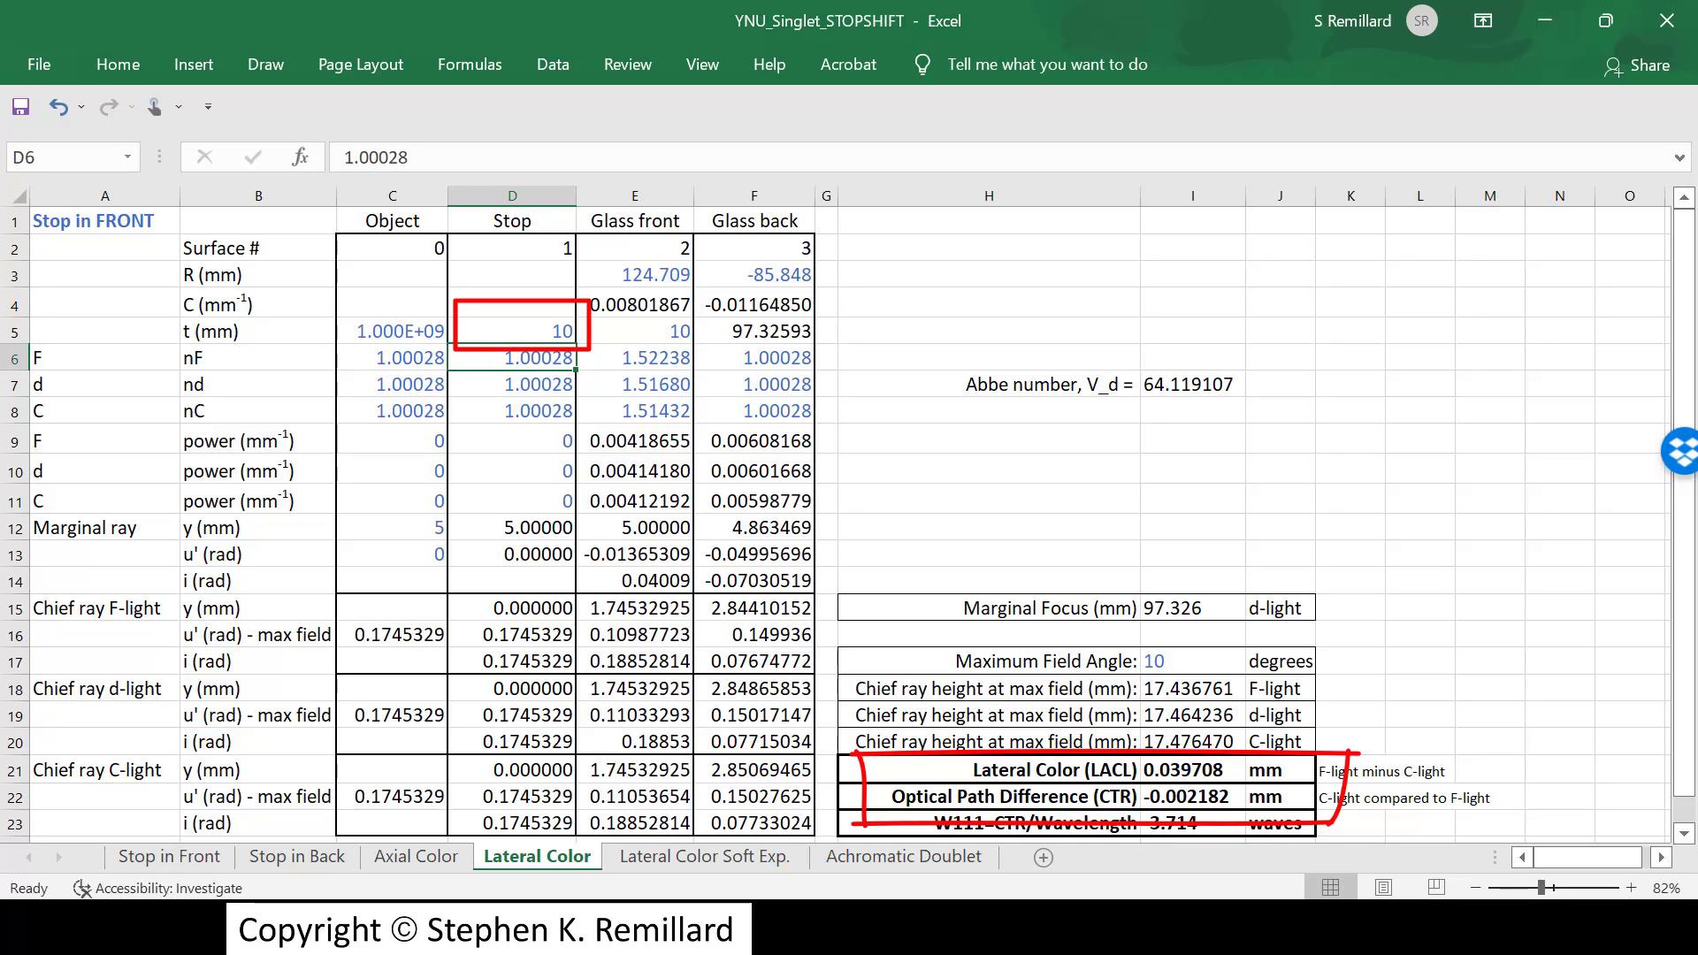
Step: Set the stop thickness in D5 of Lateral Color to 20 mm
left_click(512, 331)
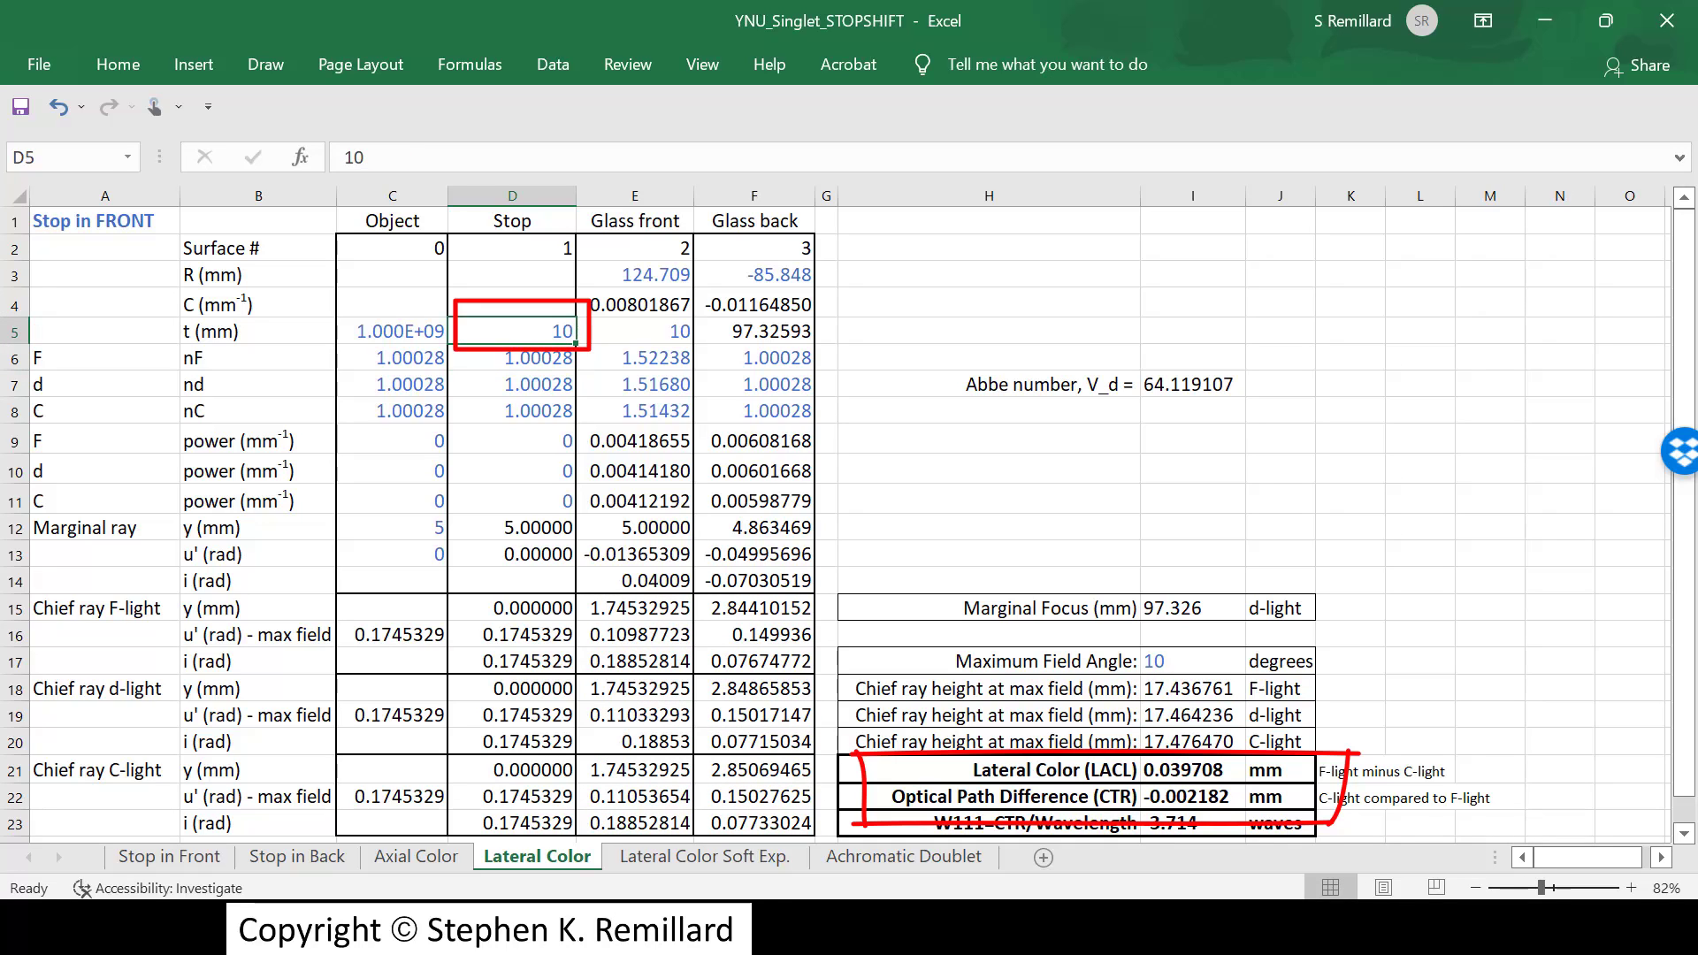
type("20")
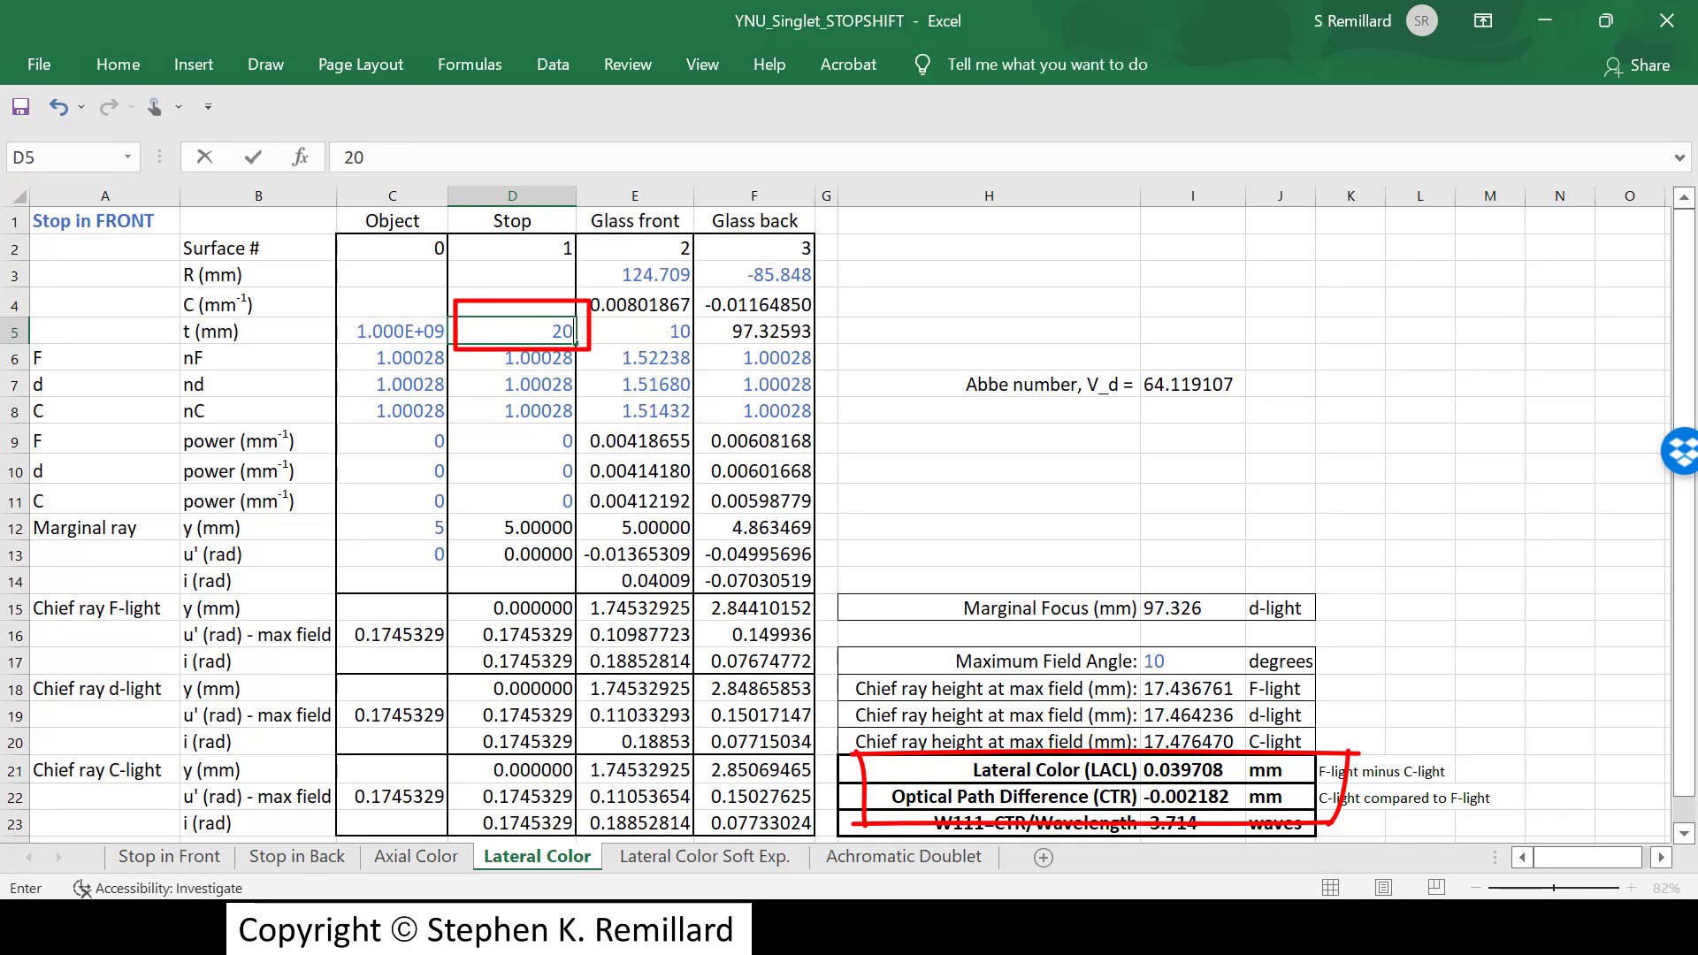
key("Escape")
key("Return")
left_click(512, 331)
type("20")
key("Return")
Step: Set the stop thickness in D5 of the Lateral Color worksheet to 30 mm
left_click(512, 331)
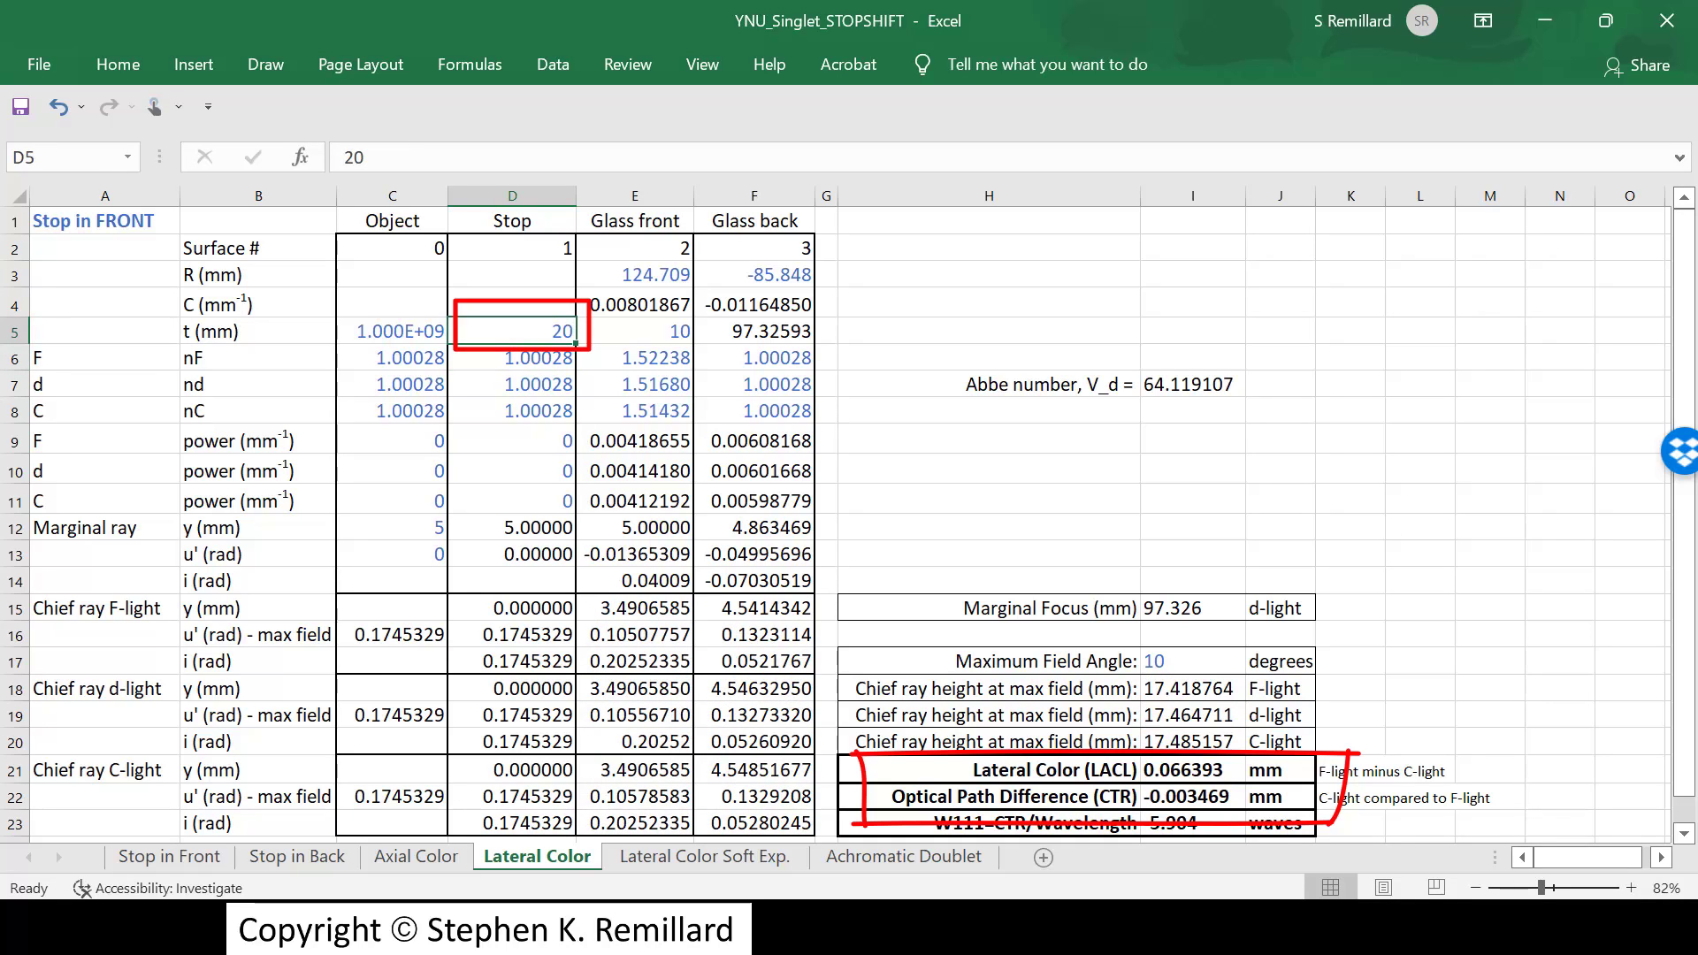
type("30")
key("Return")
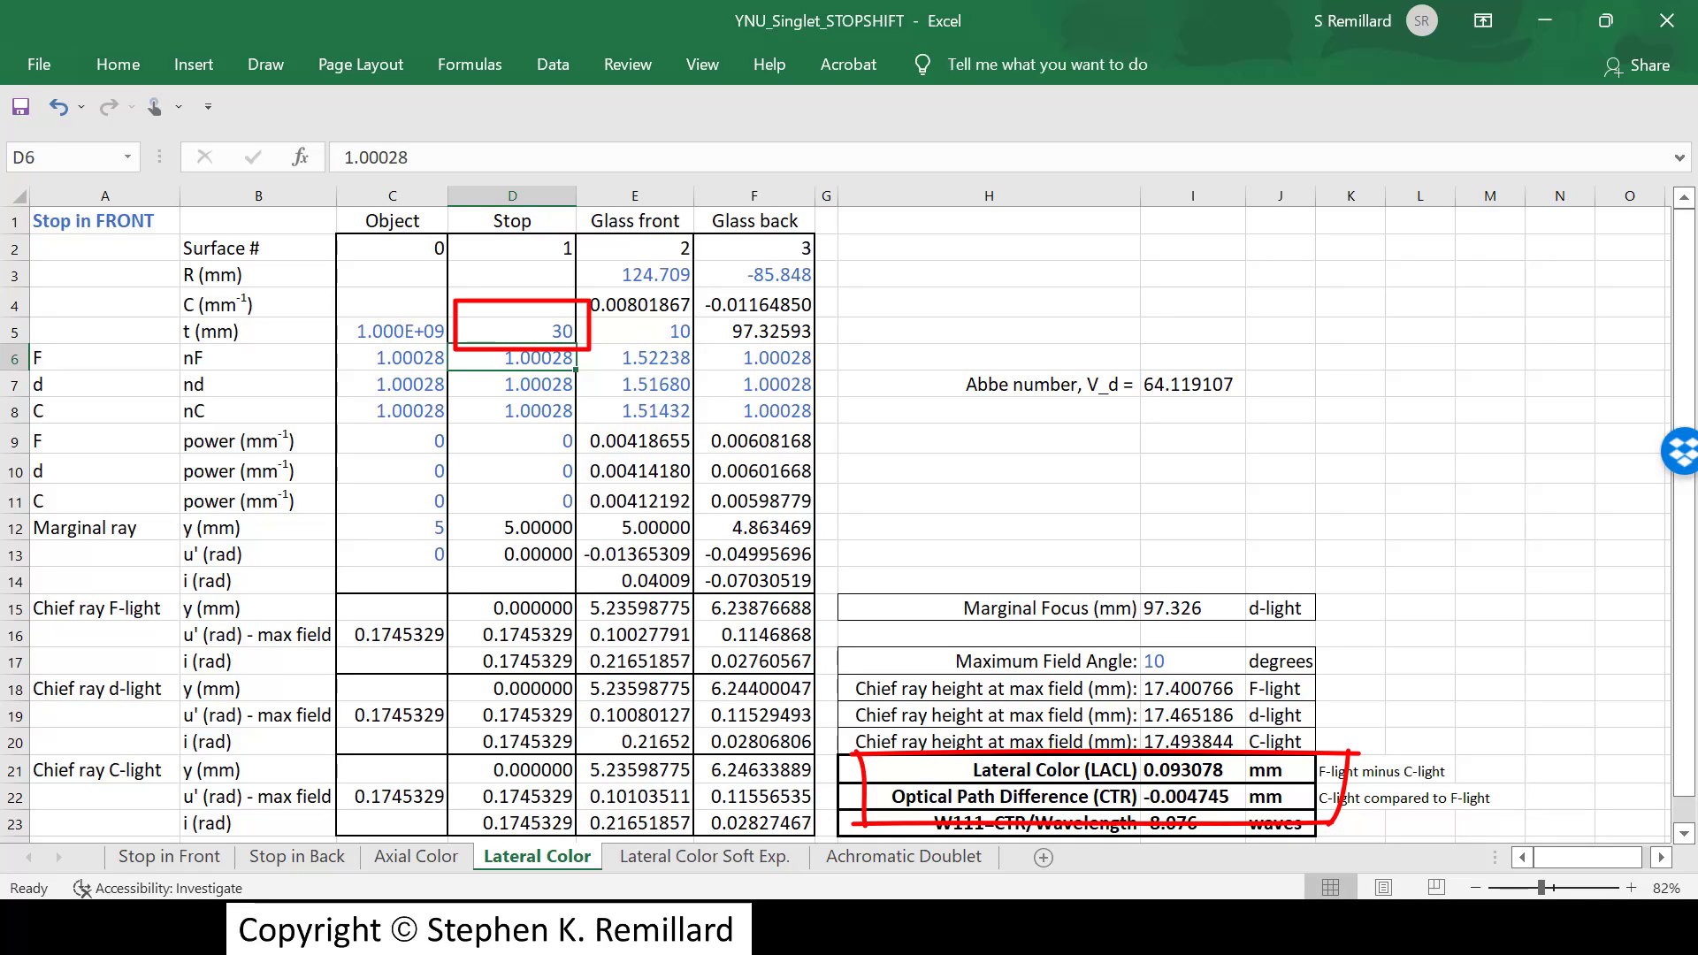
Step: Compare the CTR plot and expected-slope calculation on Lateral Color Soft Exp. with the CLA value on the Axial Color worksheet
left_click(704, 856)
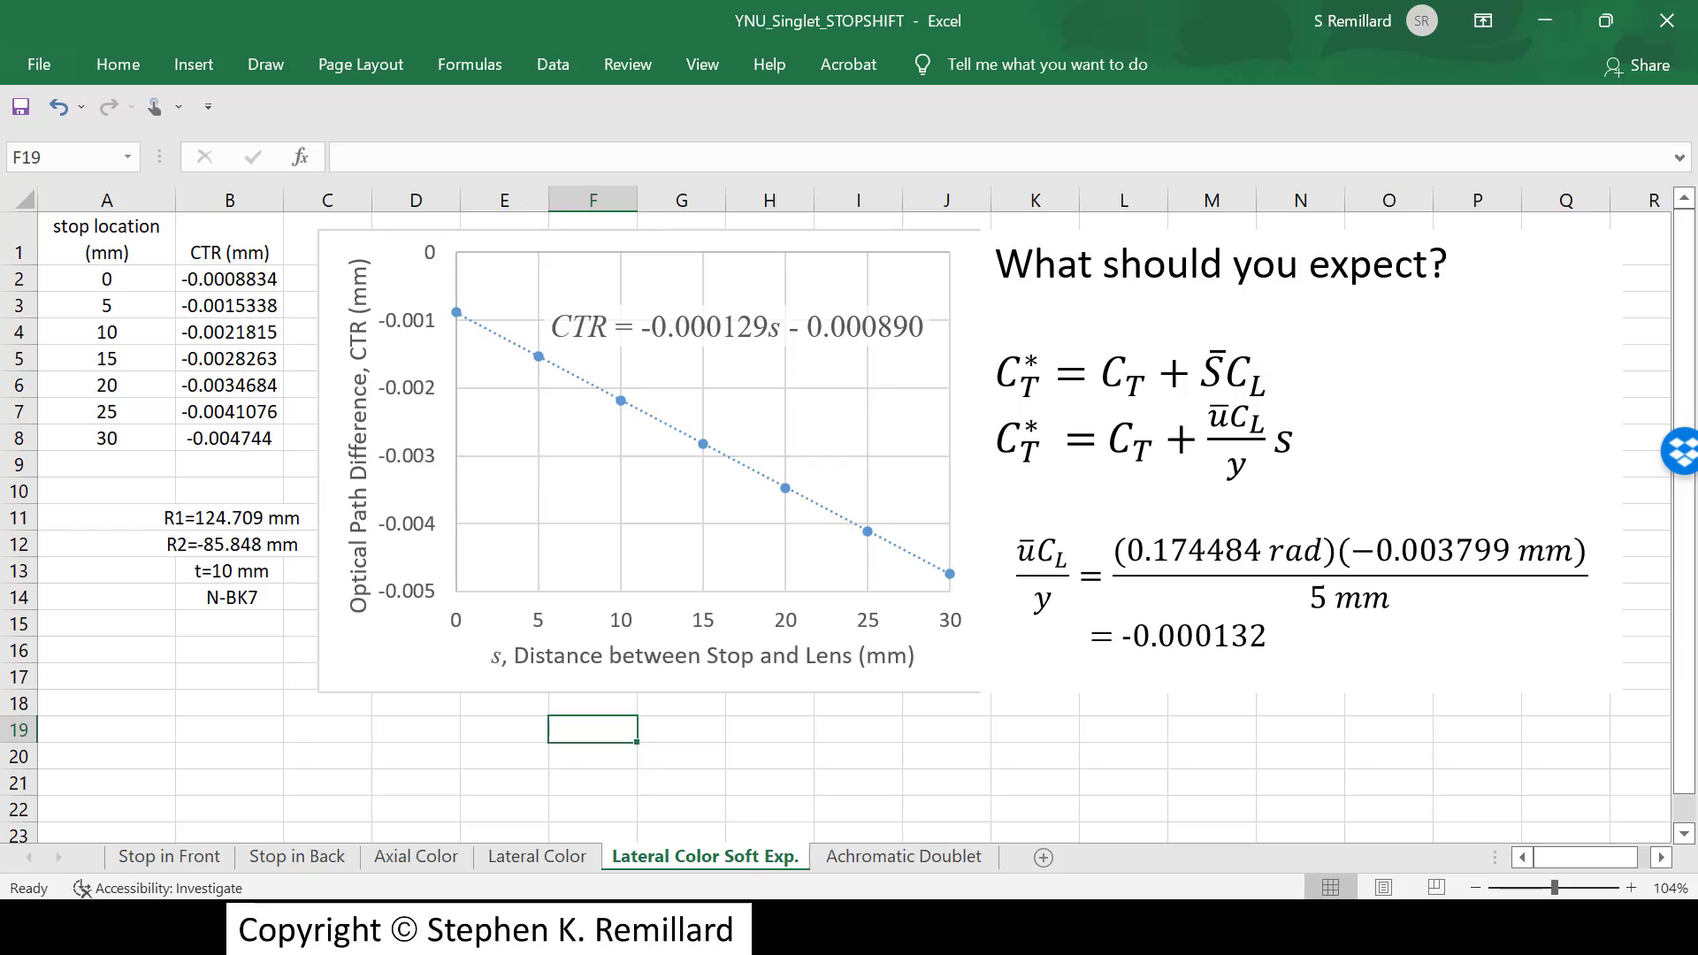
left_click(416, 857)
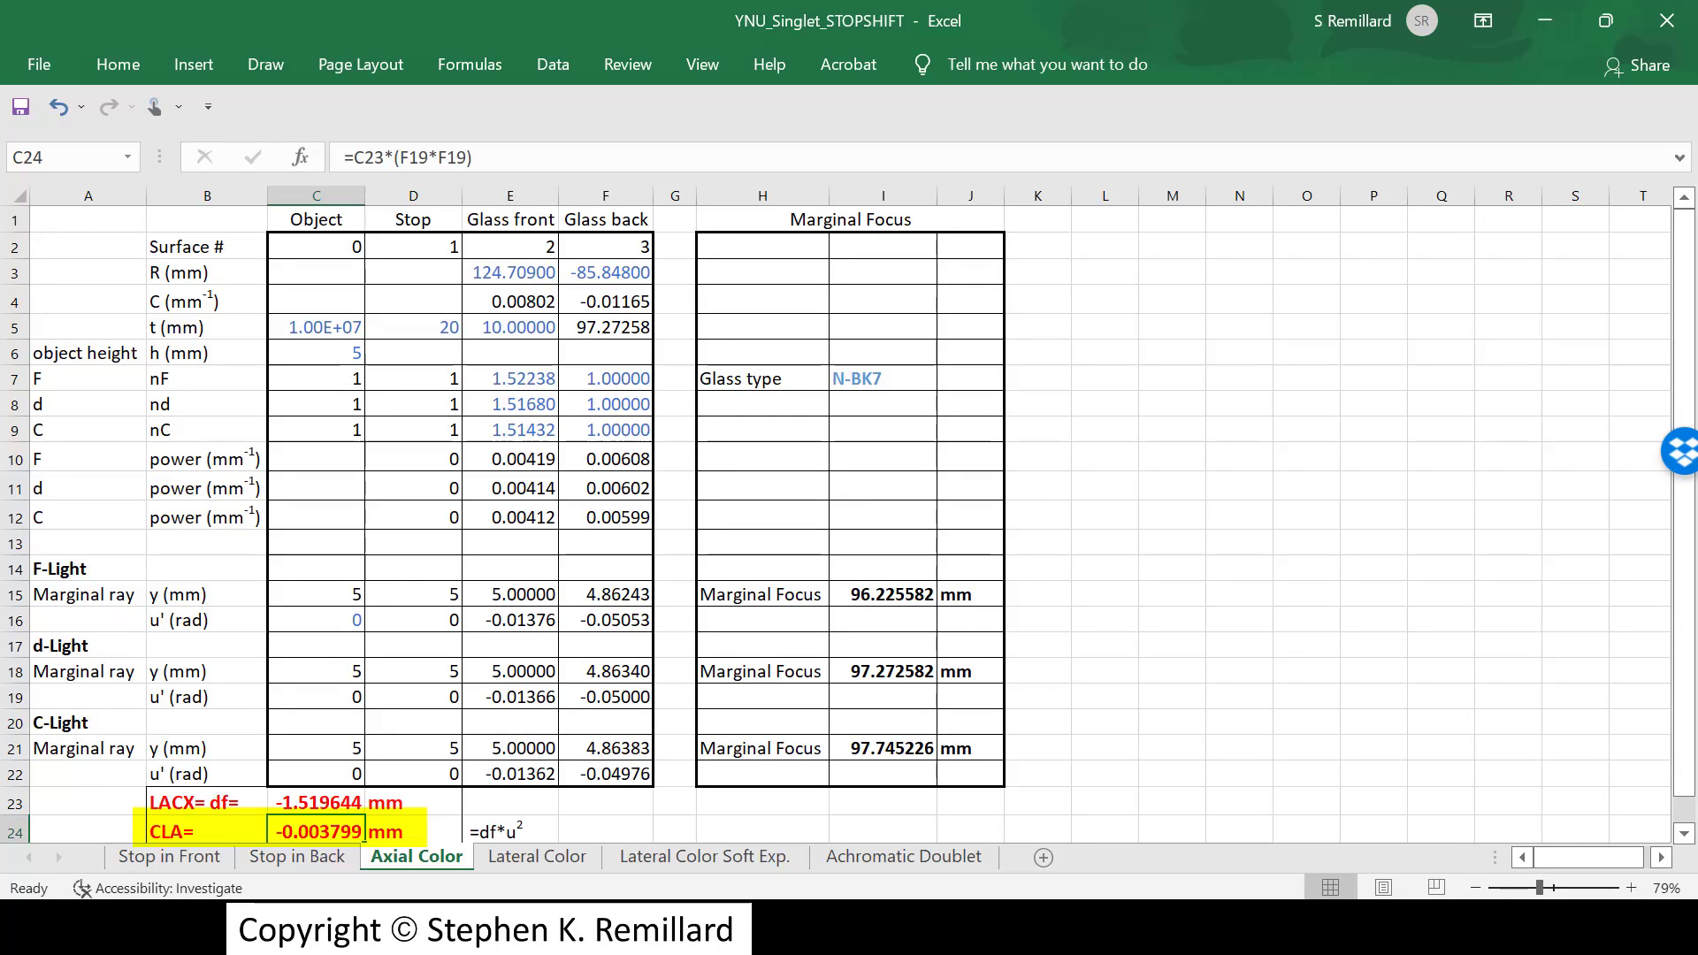
left_click(705, 856)
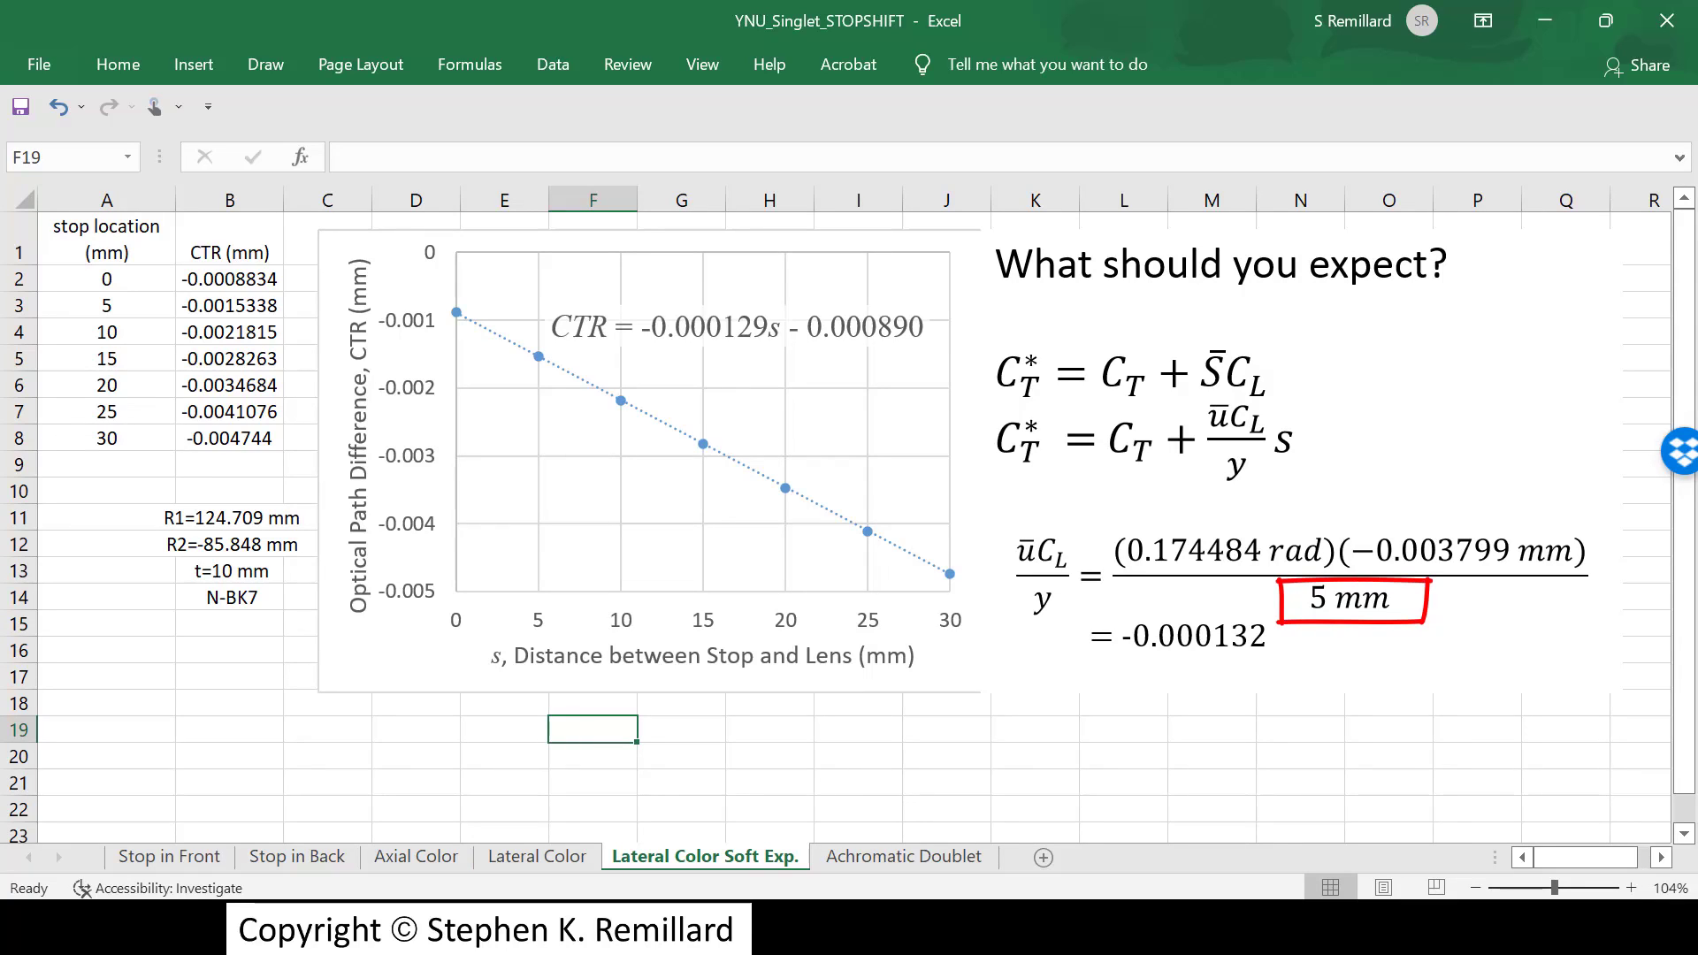
key("Escape")
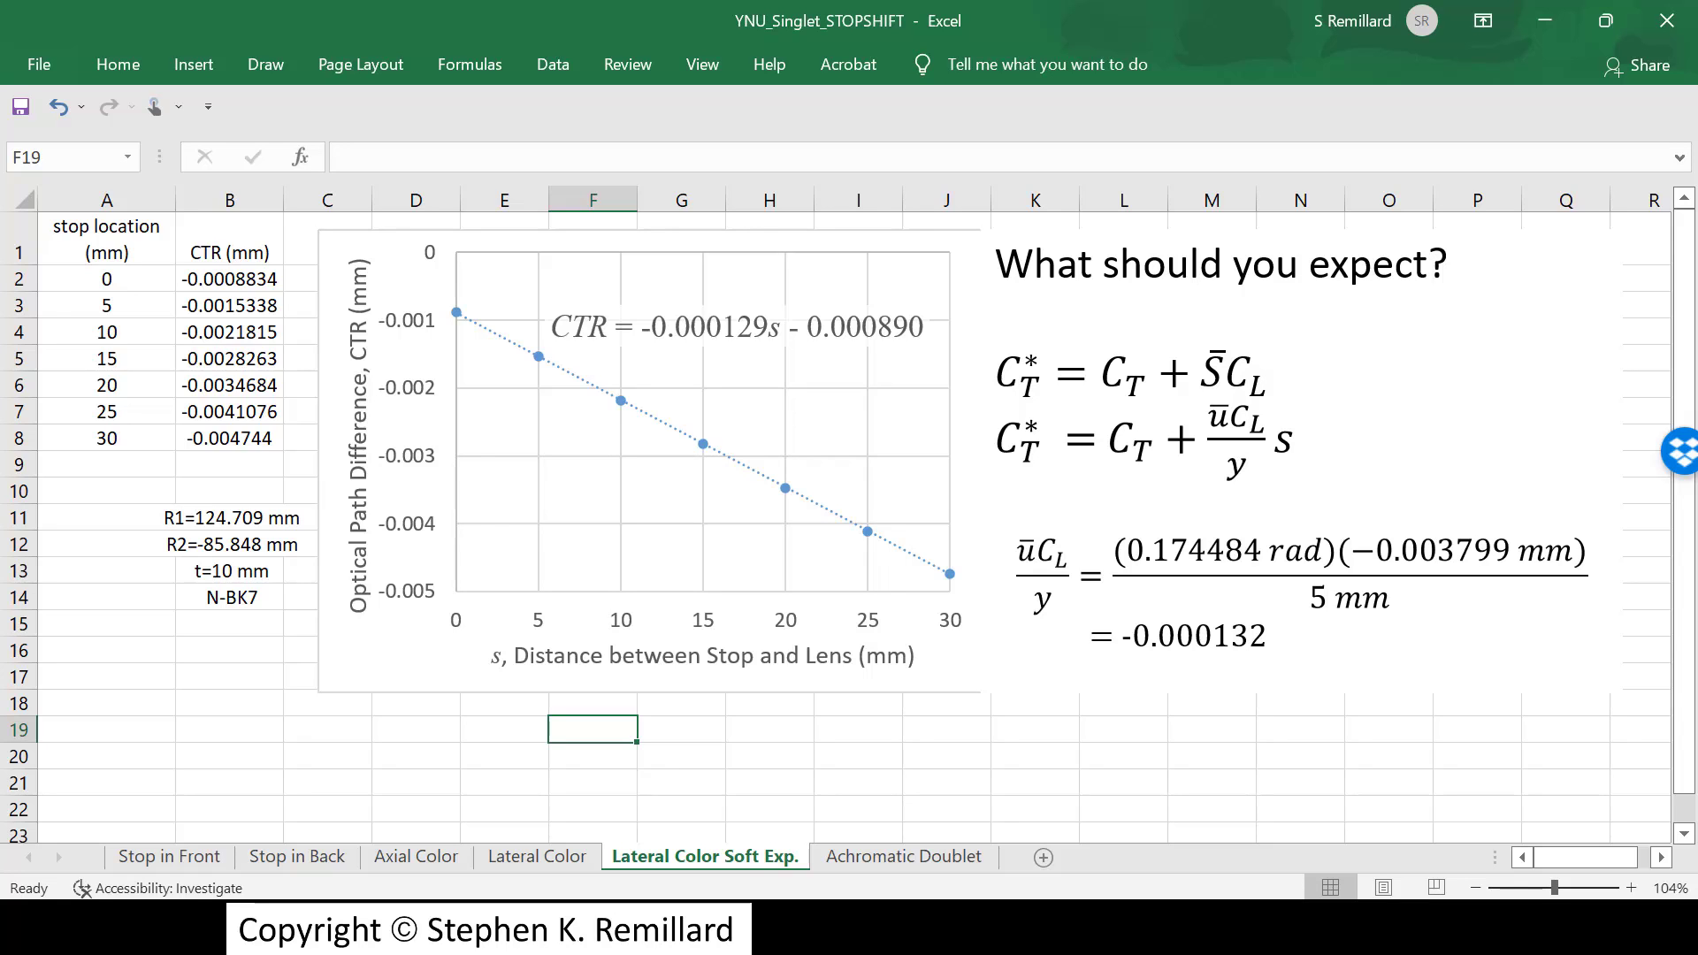
Step: Open the Achromatic Doublet worksheet
left_click(904, 857)
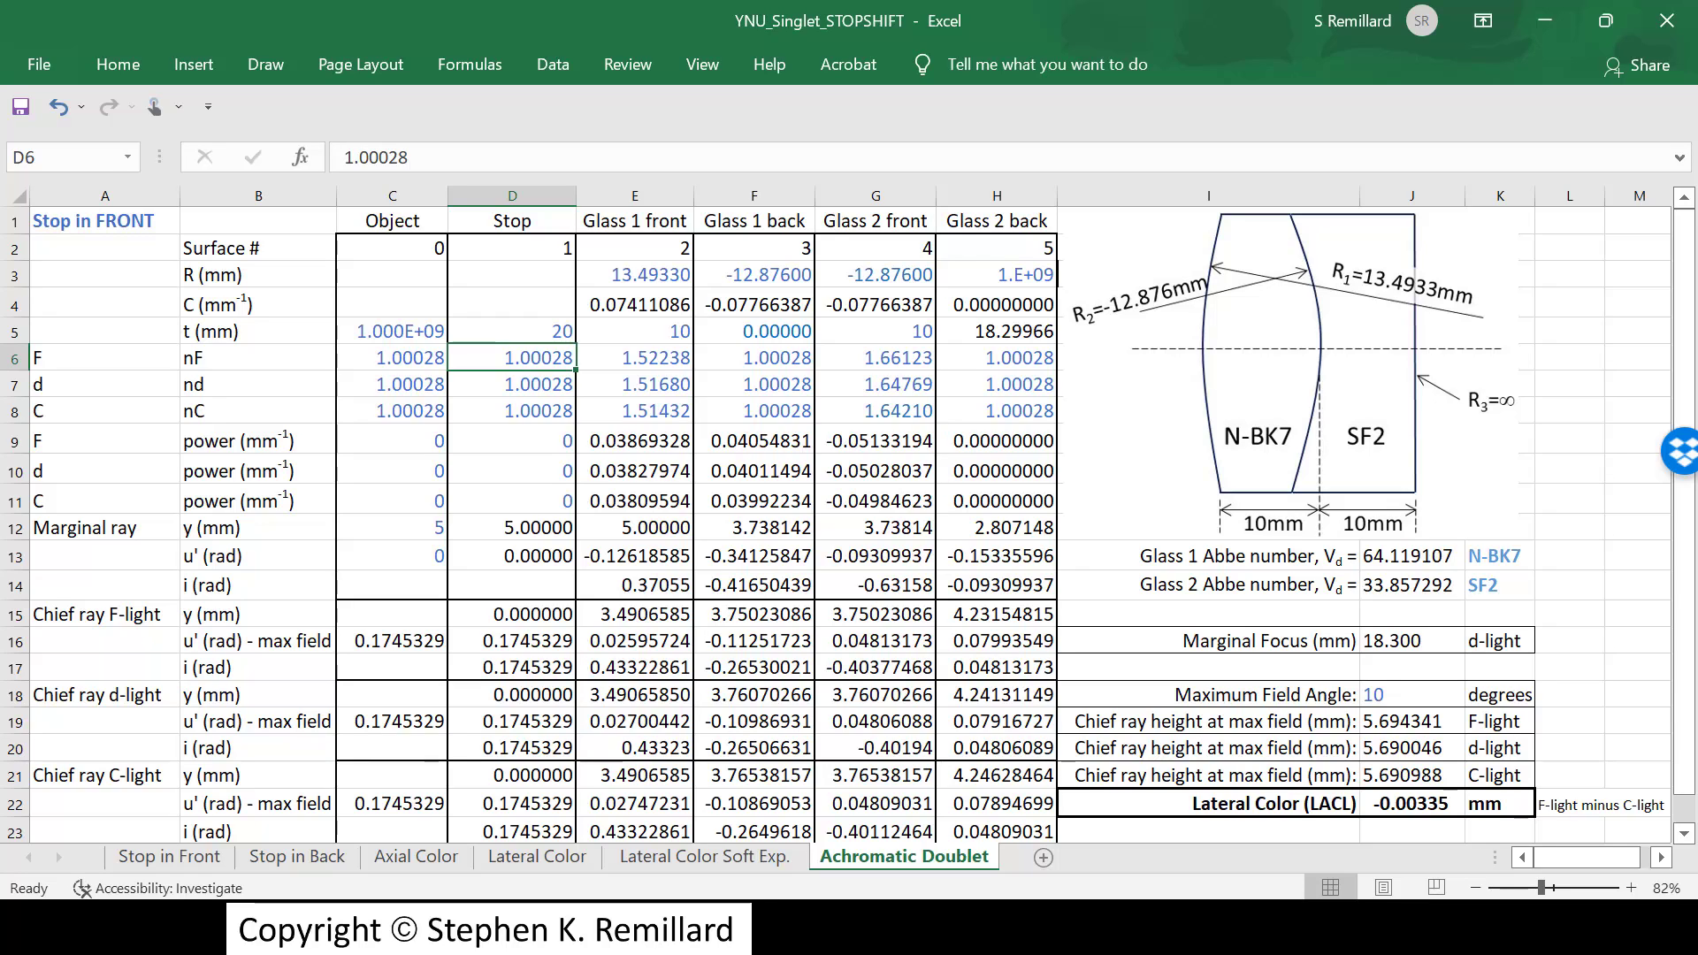
Step: Examine the surface numbers of both glasses in row 2 and the zero thickness after the Glass 1 back surface
left_click(635, 248)
left_click(754, 248)
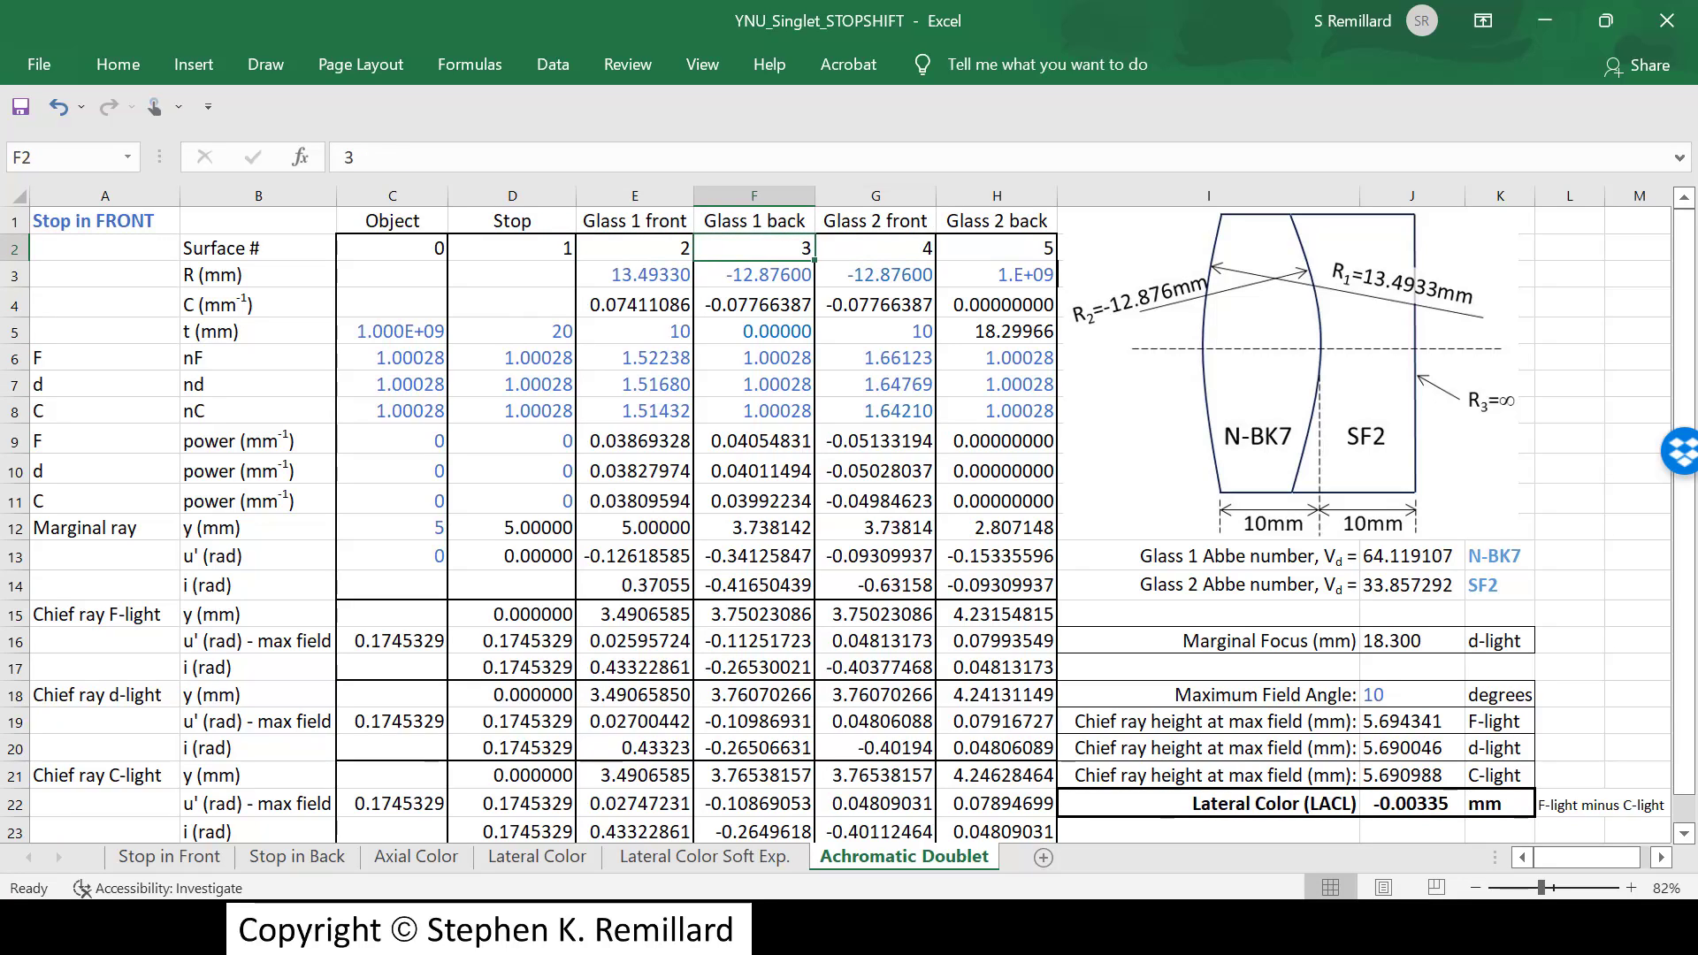
left_click(874, 247)
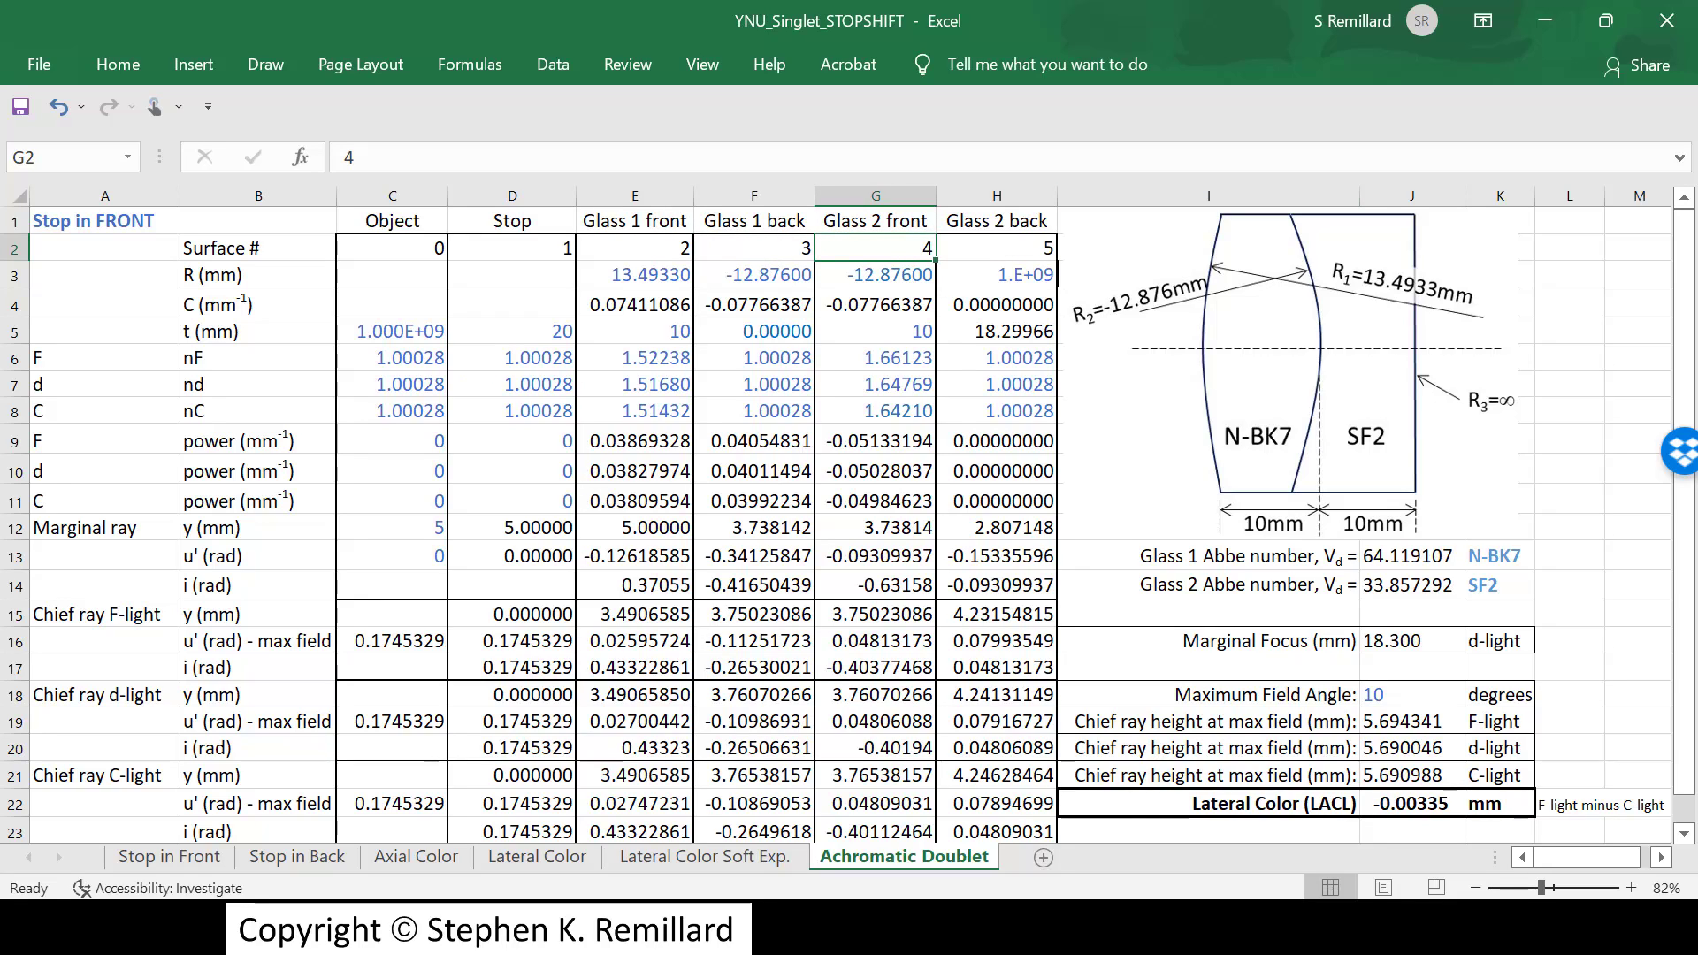
left_click(754, 331)
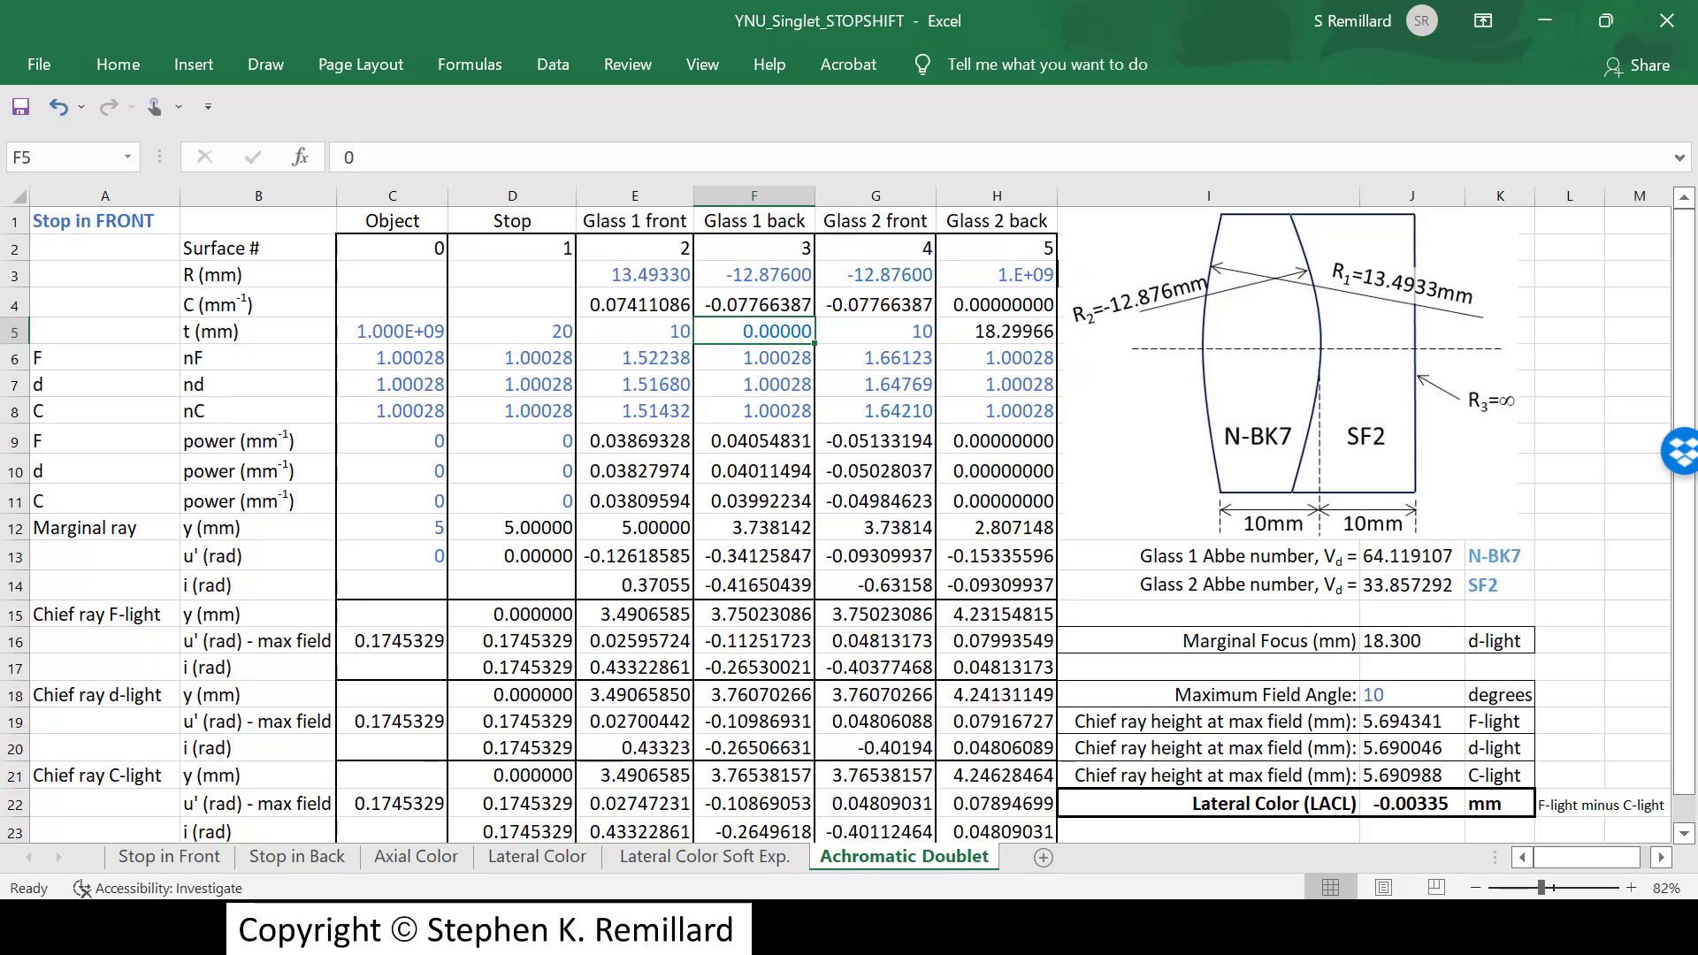
Step: Set the stop thickness in D5 of the Achromatic Doublet worksheet to 0 mm
left_click(512, 331)
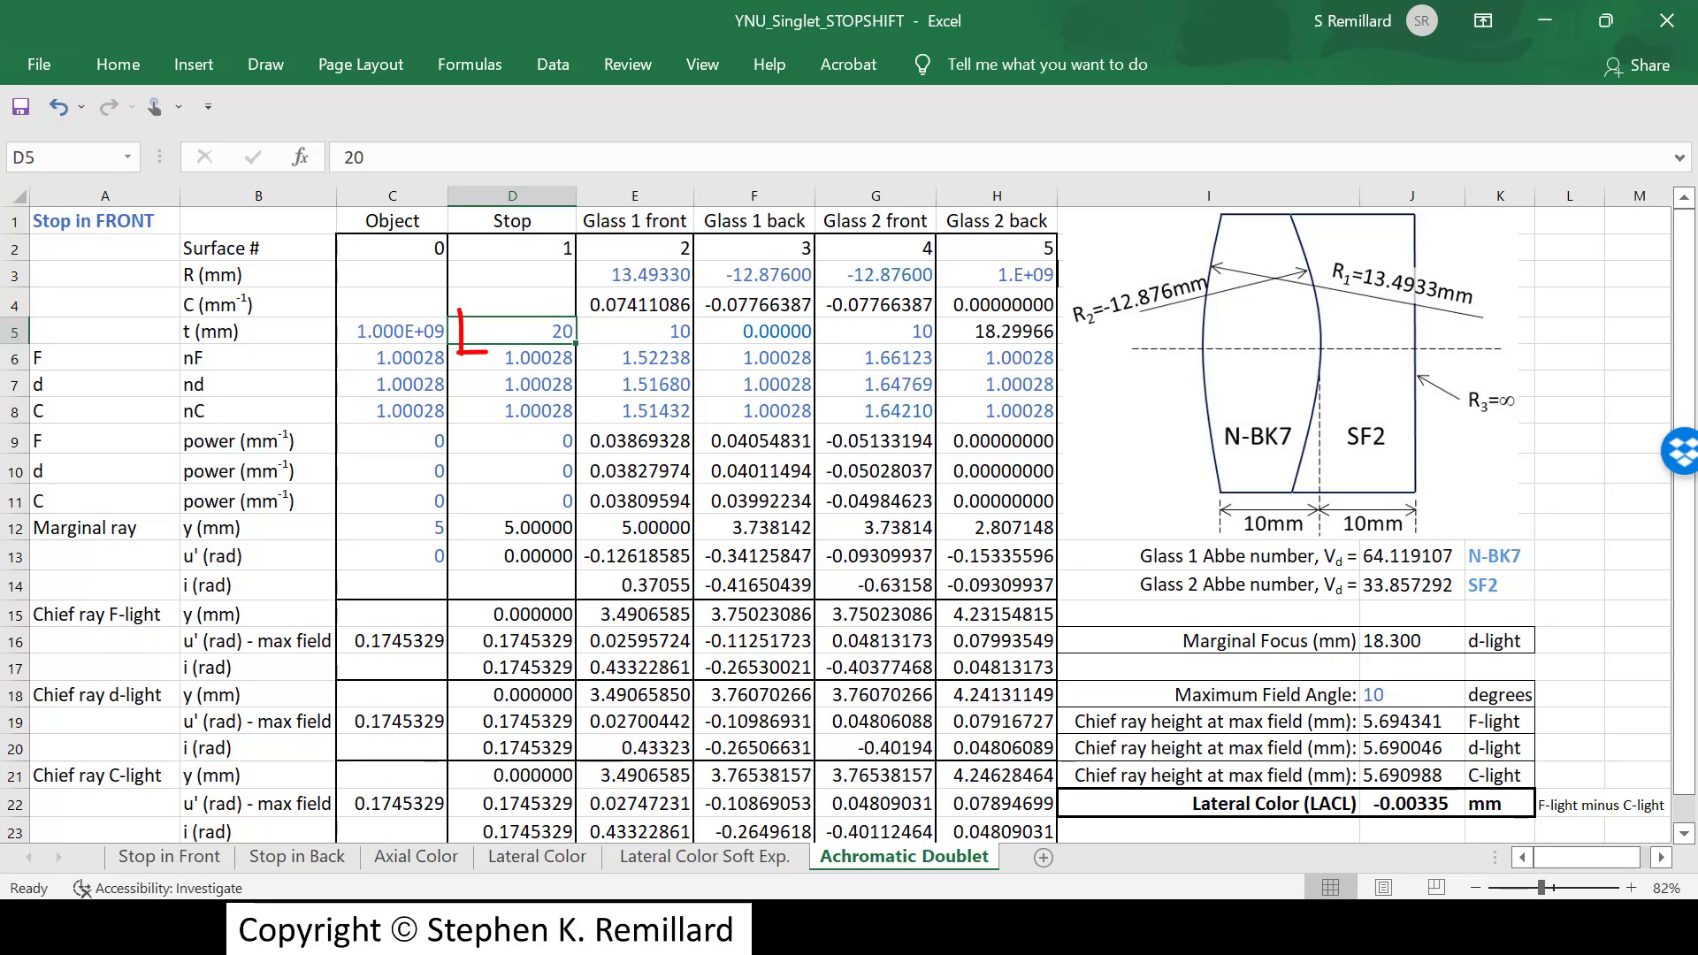
type("0")
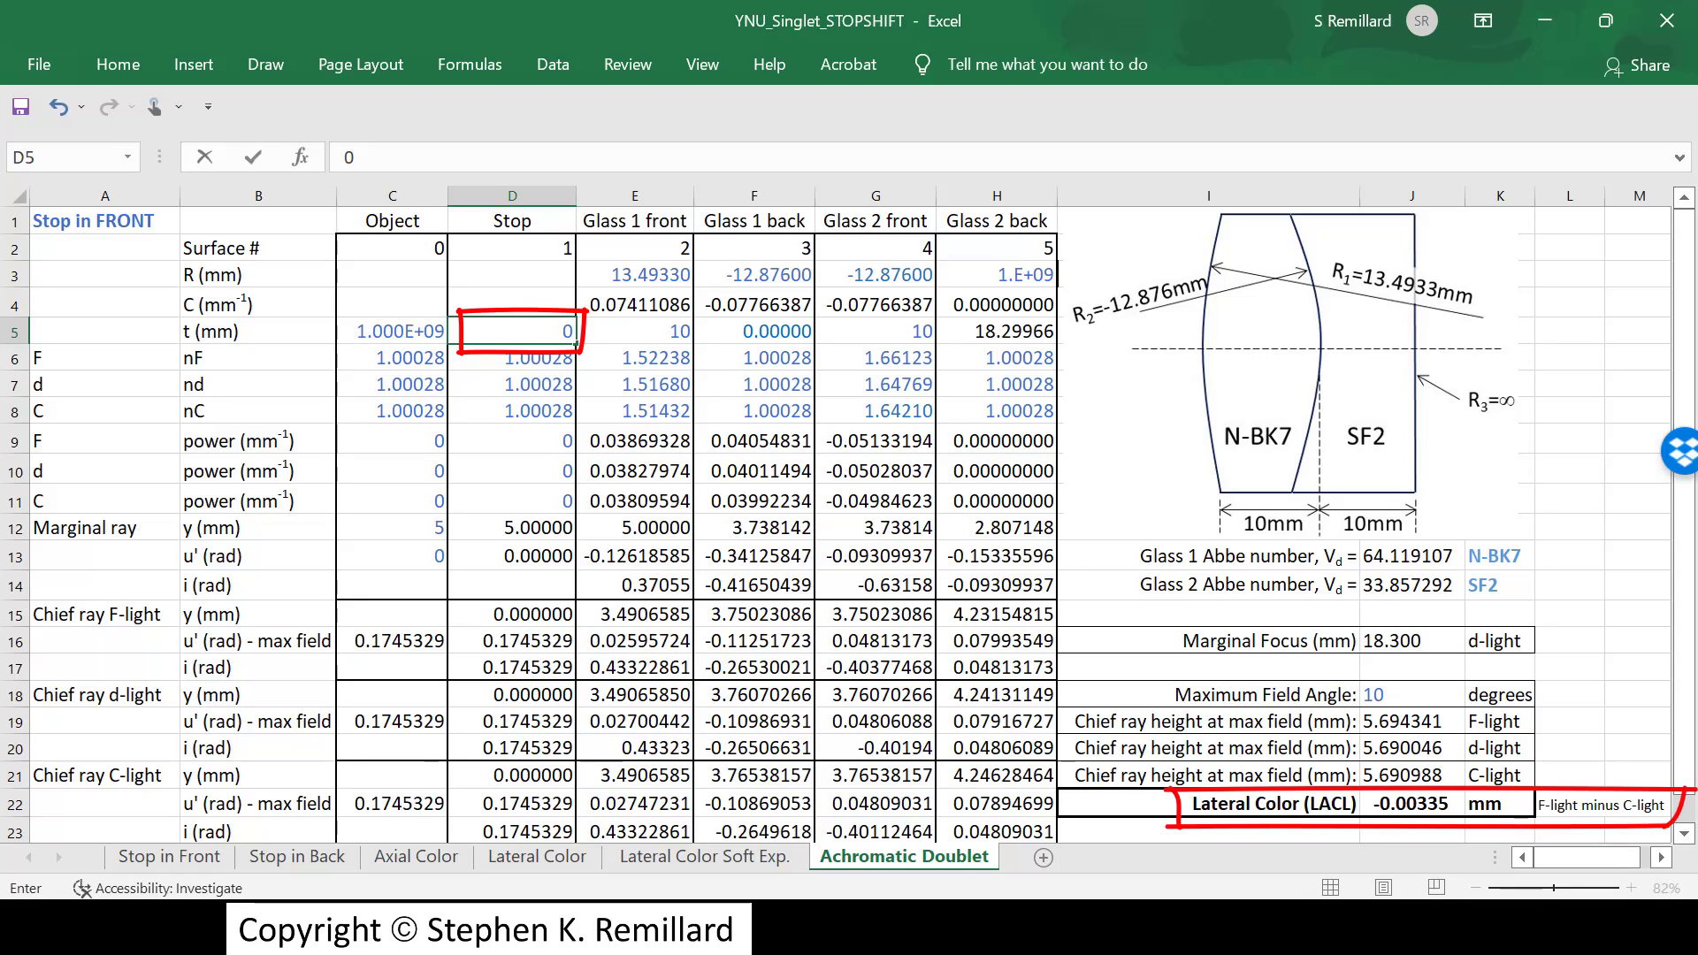
key("Return")
key("Return")
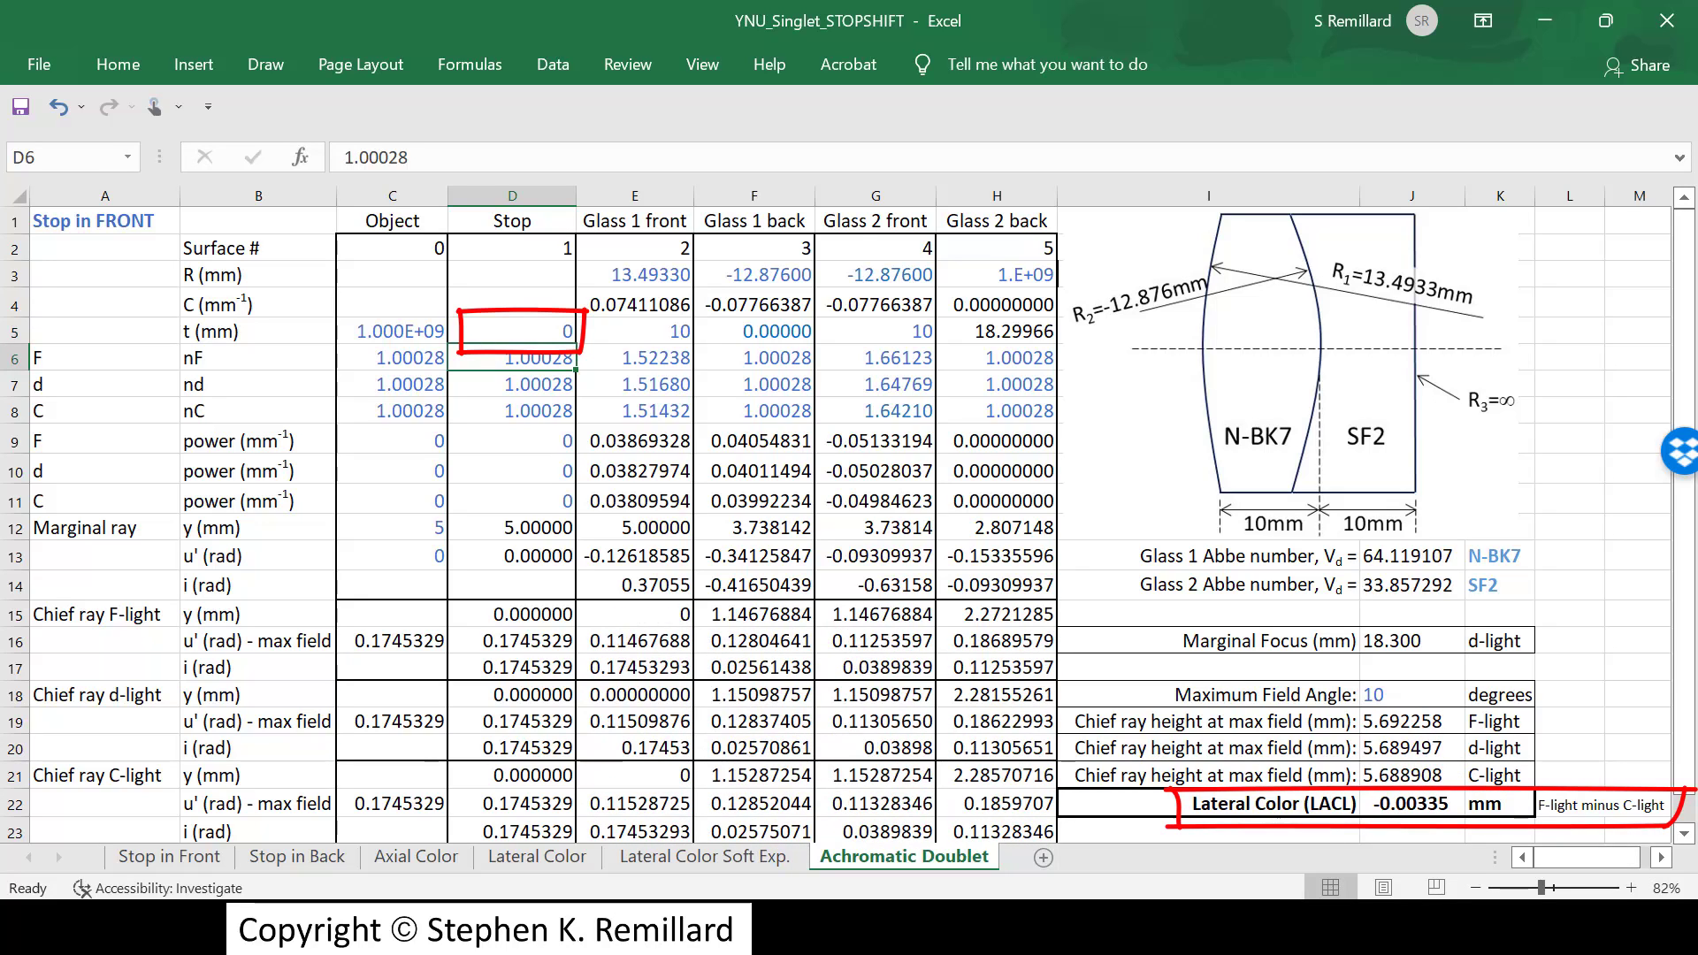
Step: Change the doublet's stop thickness in D5 to 30 mm
left_click(512, 331)
type("30")
key("Return")
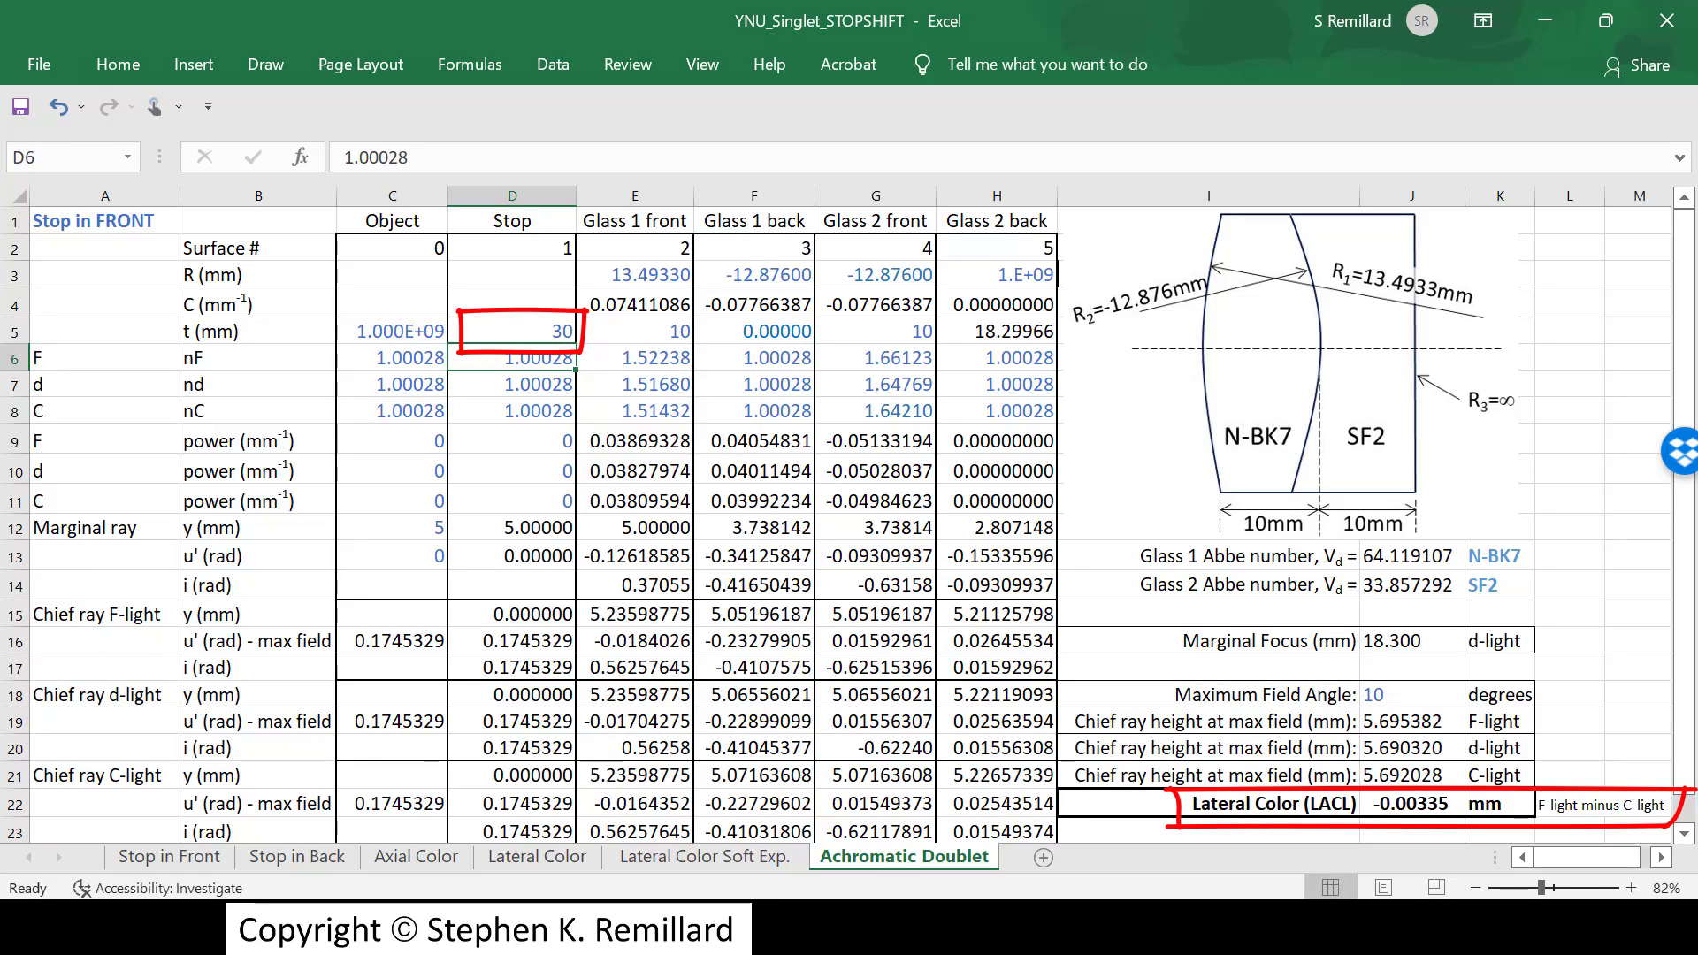
Step: Increase the doublet's stop thickness in D5 to 40 mm
left_click(512, 331)
type("40")
key("Return")
Step: Return the doublet's stop thickness in D5 to 20 mm
left_click(512, 330)
type("20")
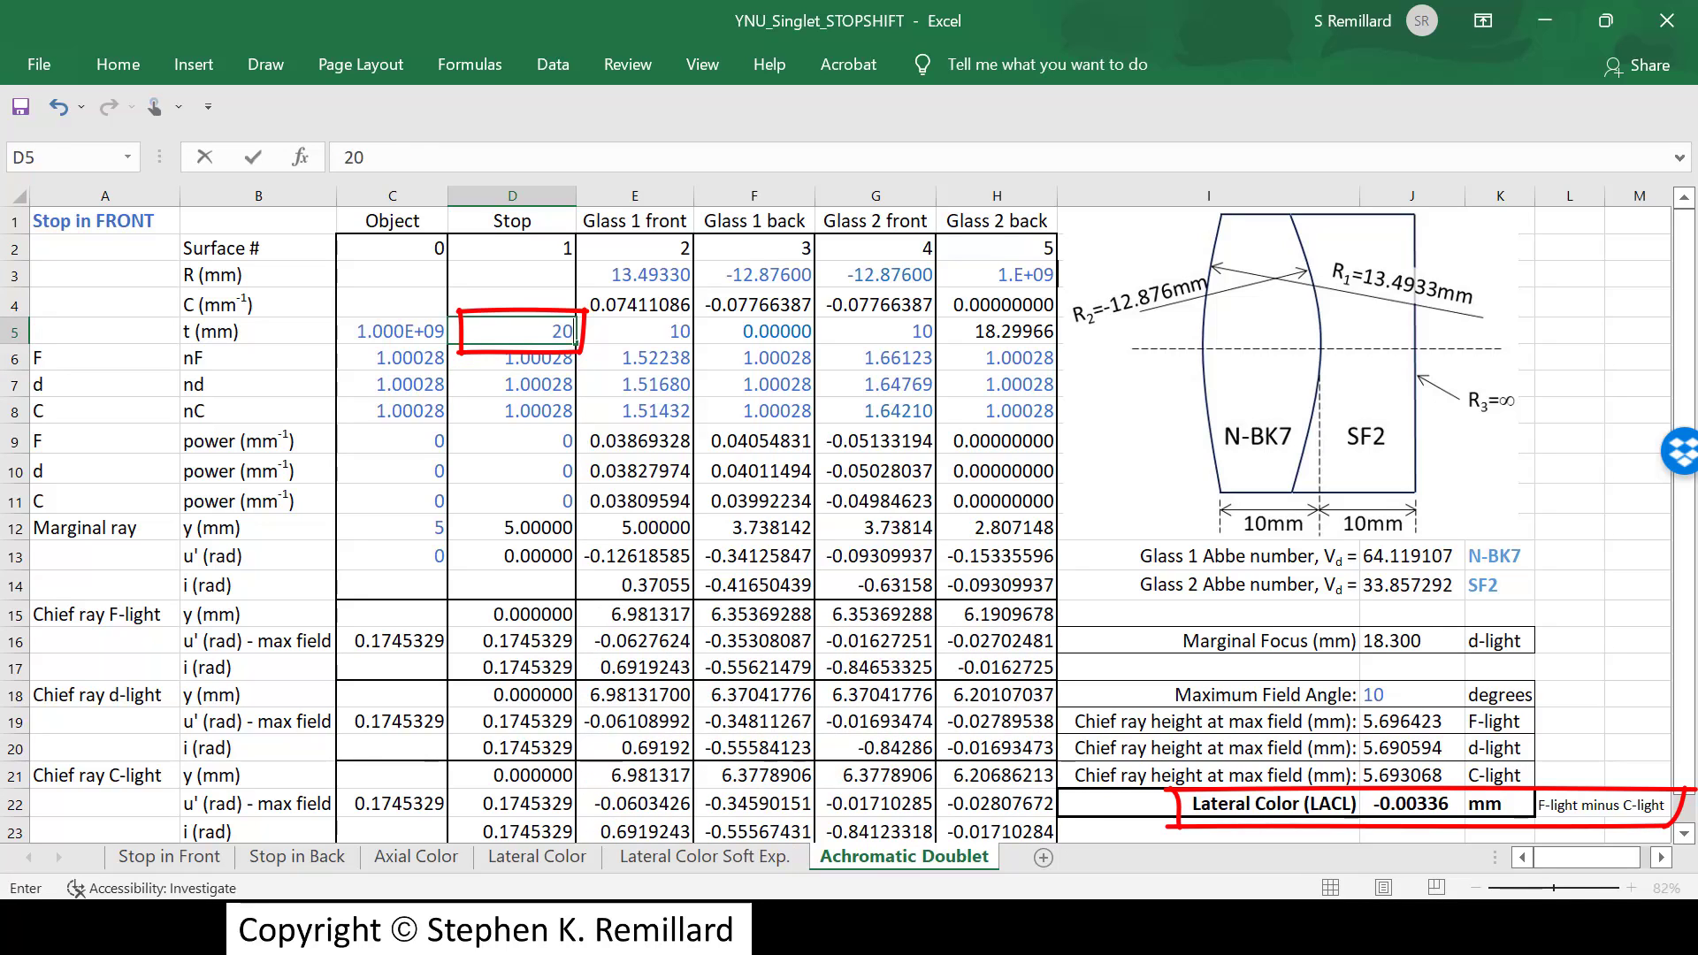
key("Return")
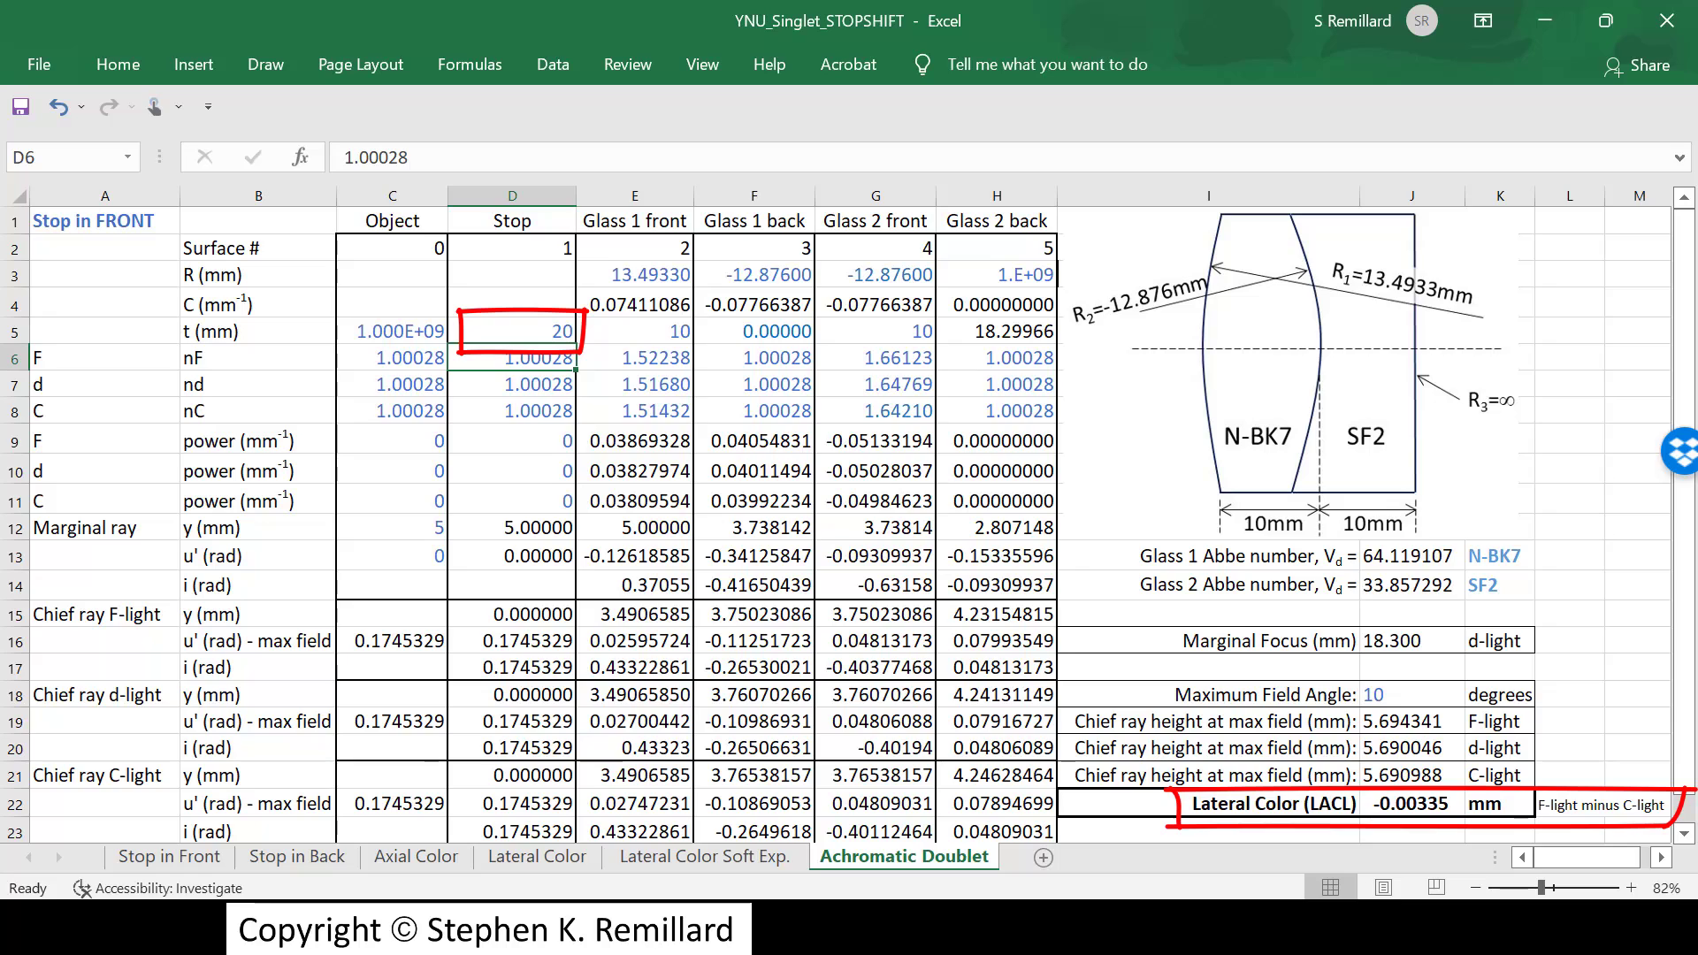
Step: Set the Glass 1 front radius in E3 to 17 mm and the stop thickness in D5 to 0 mm
left_click(634, 274)
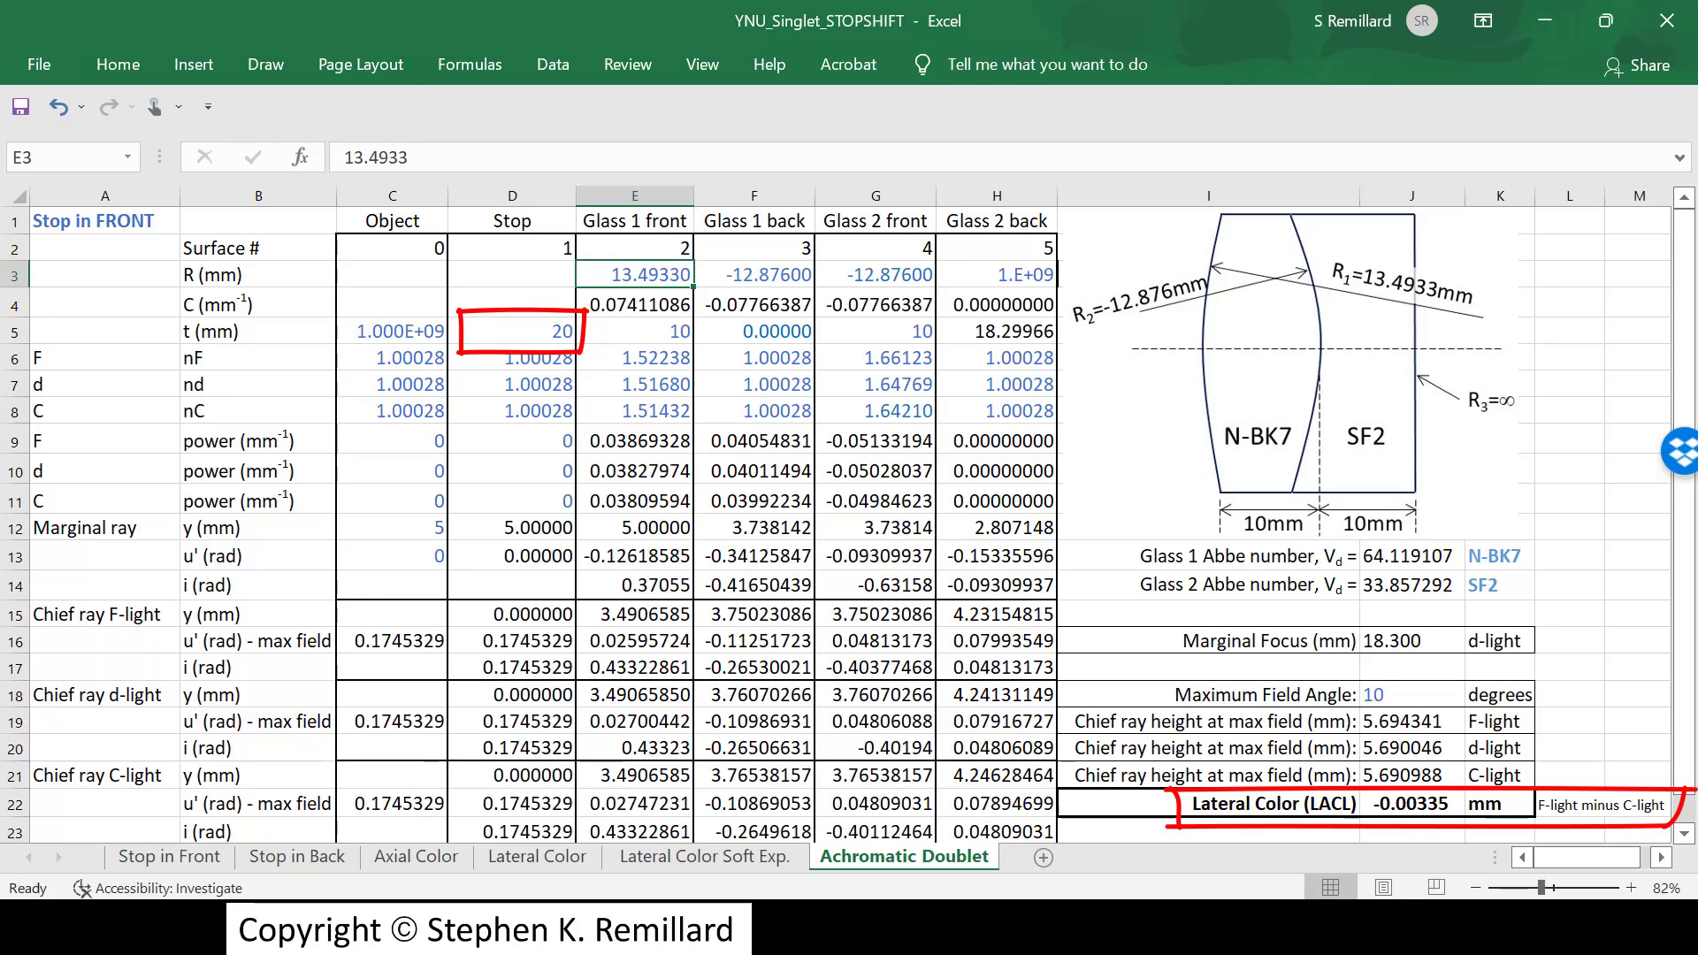
type("17")
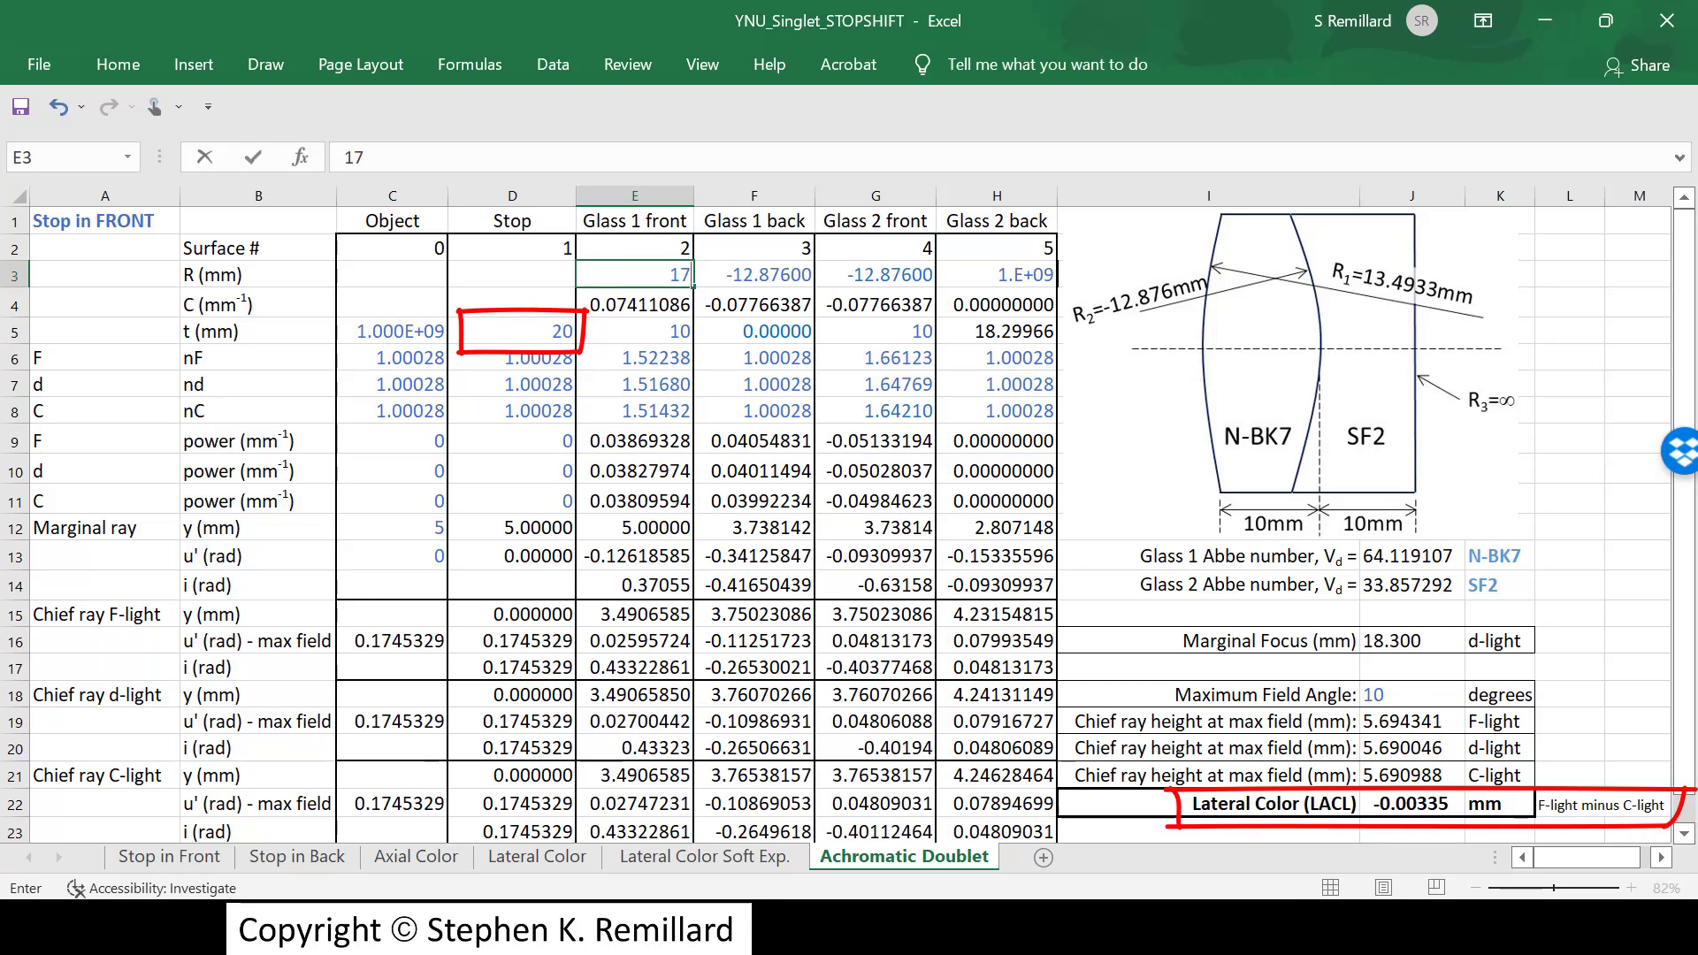
left_click(512, 331)
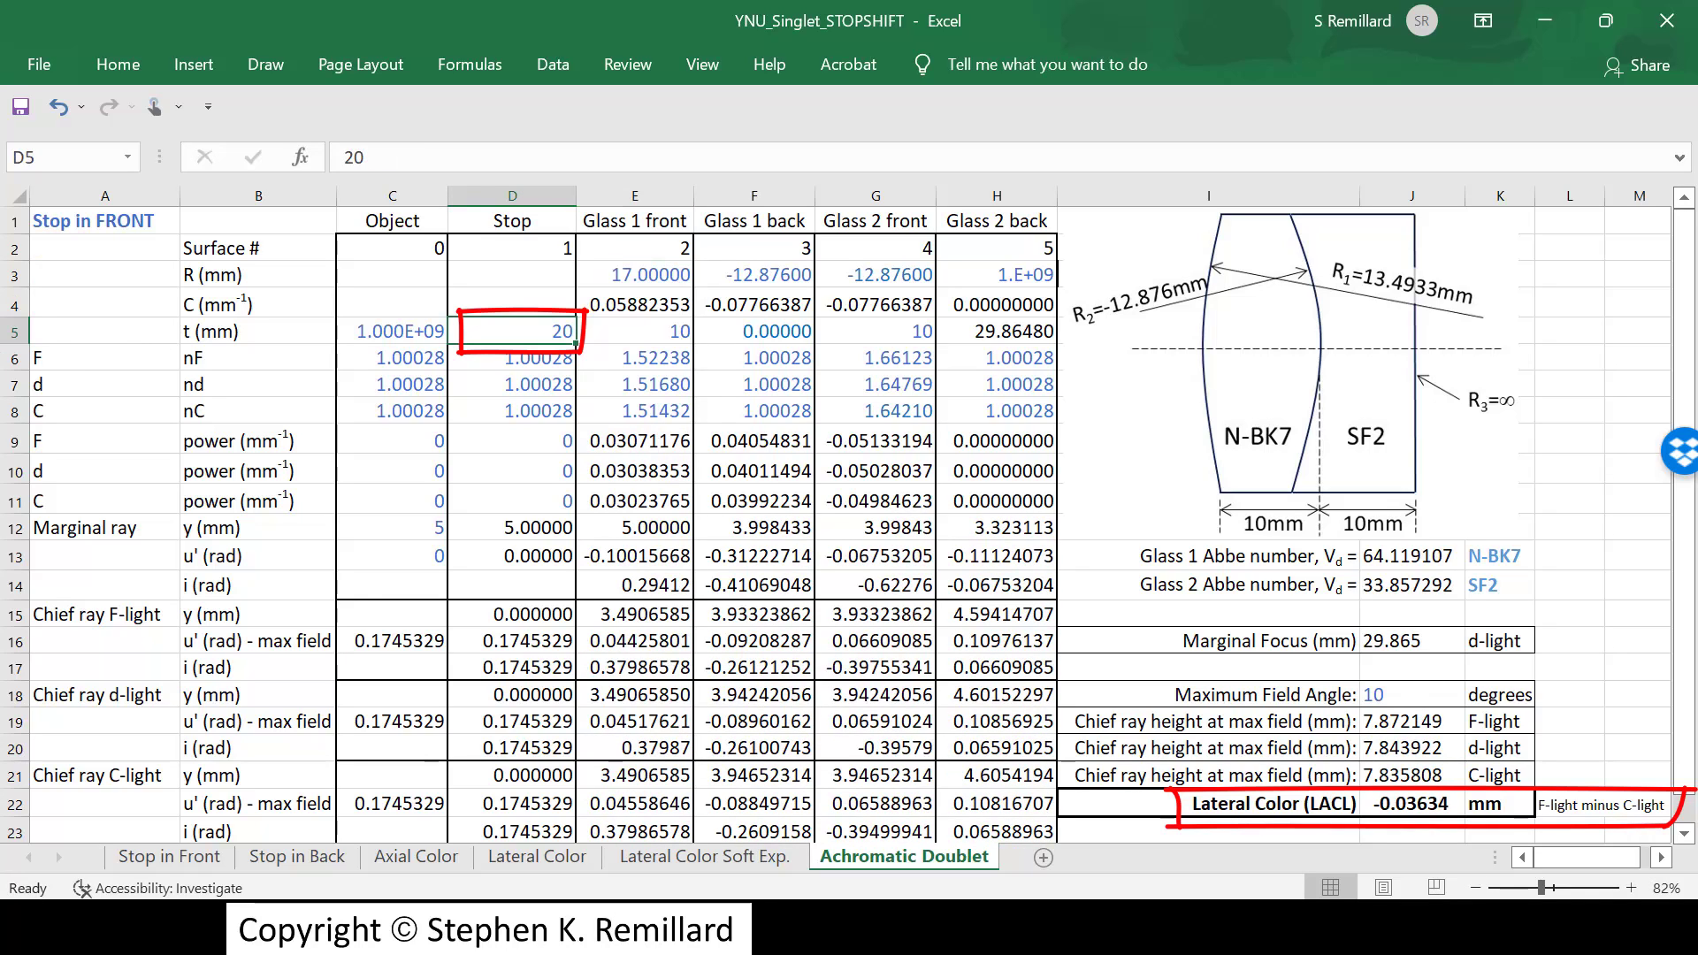
type("0")
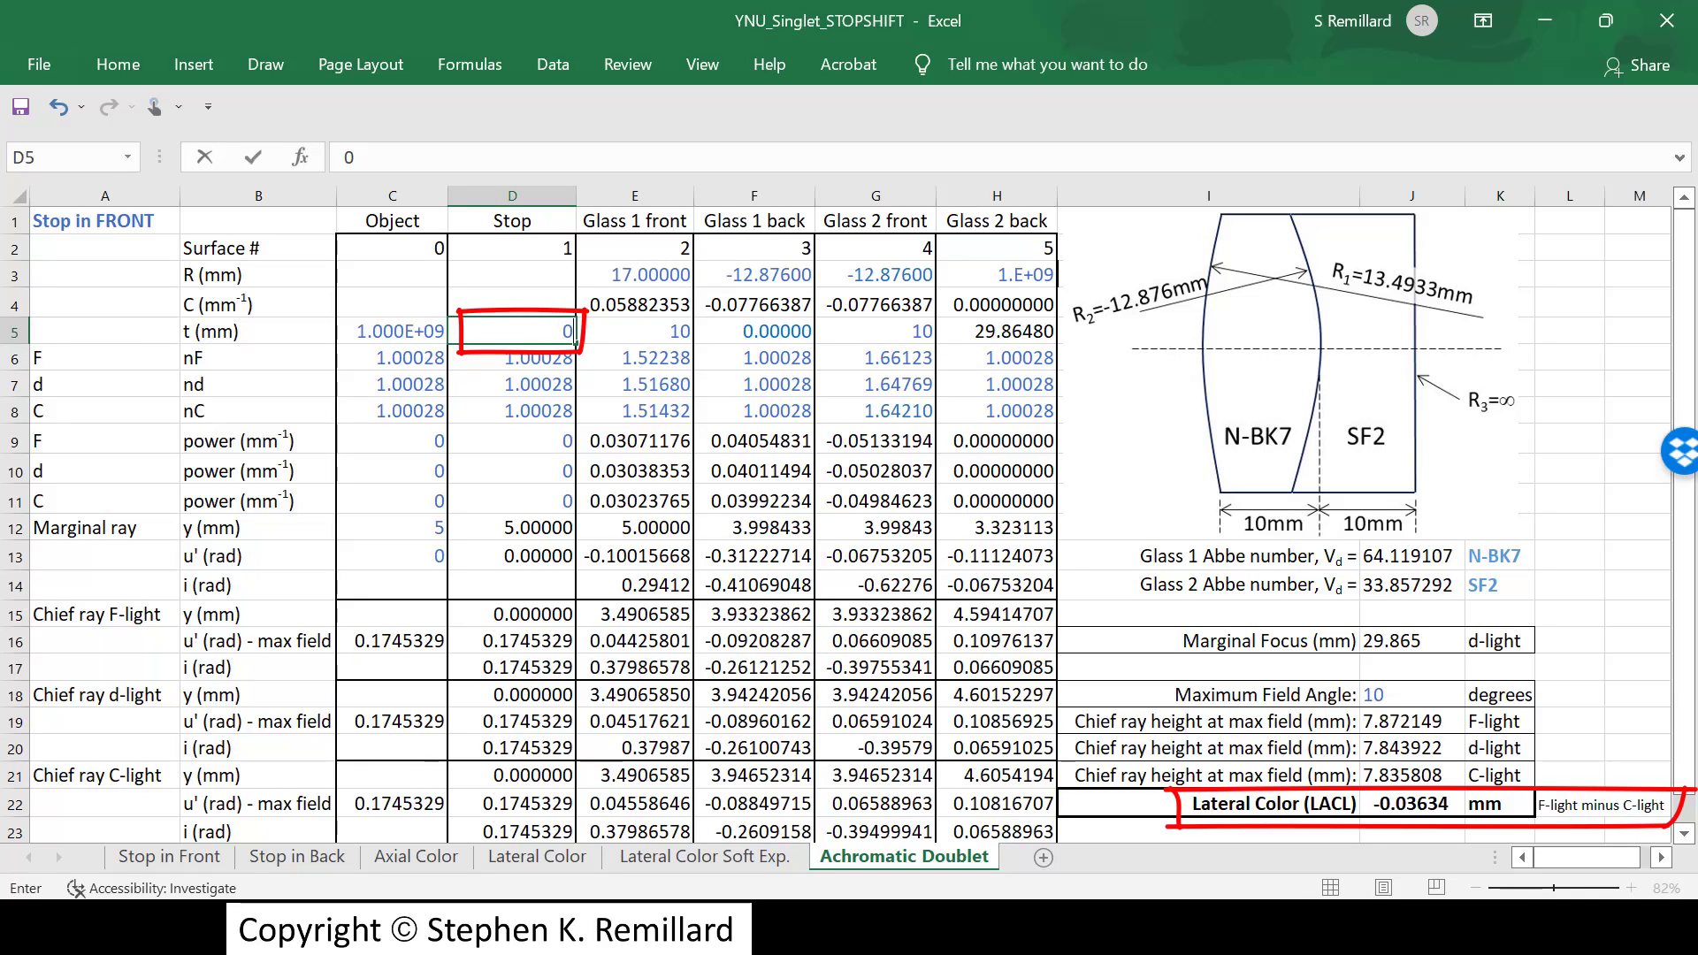
key("Return")
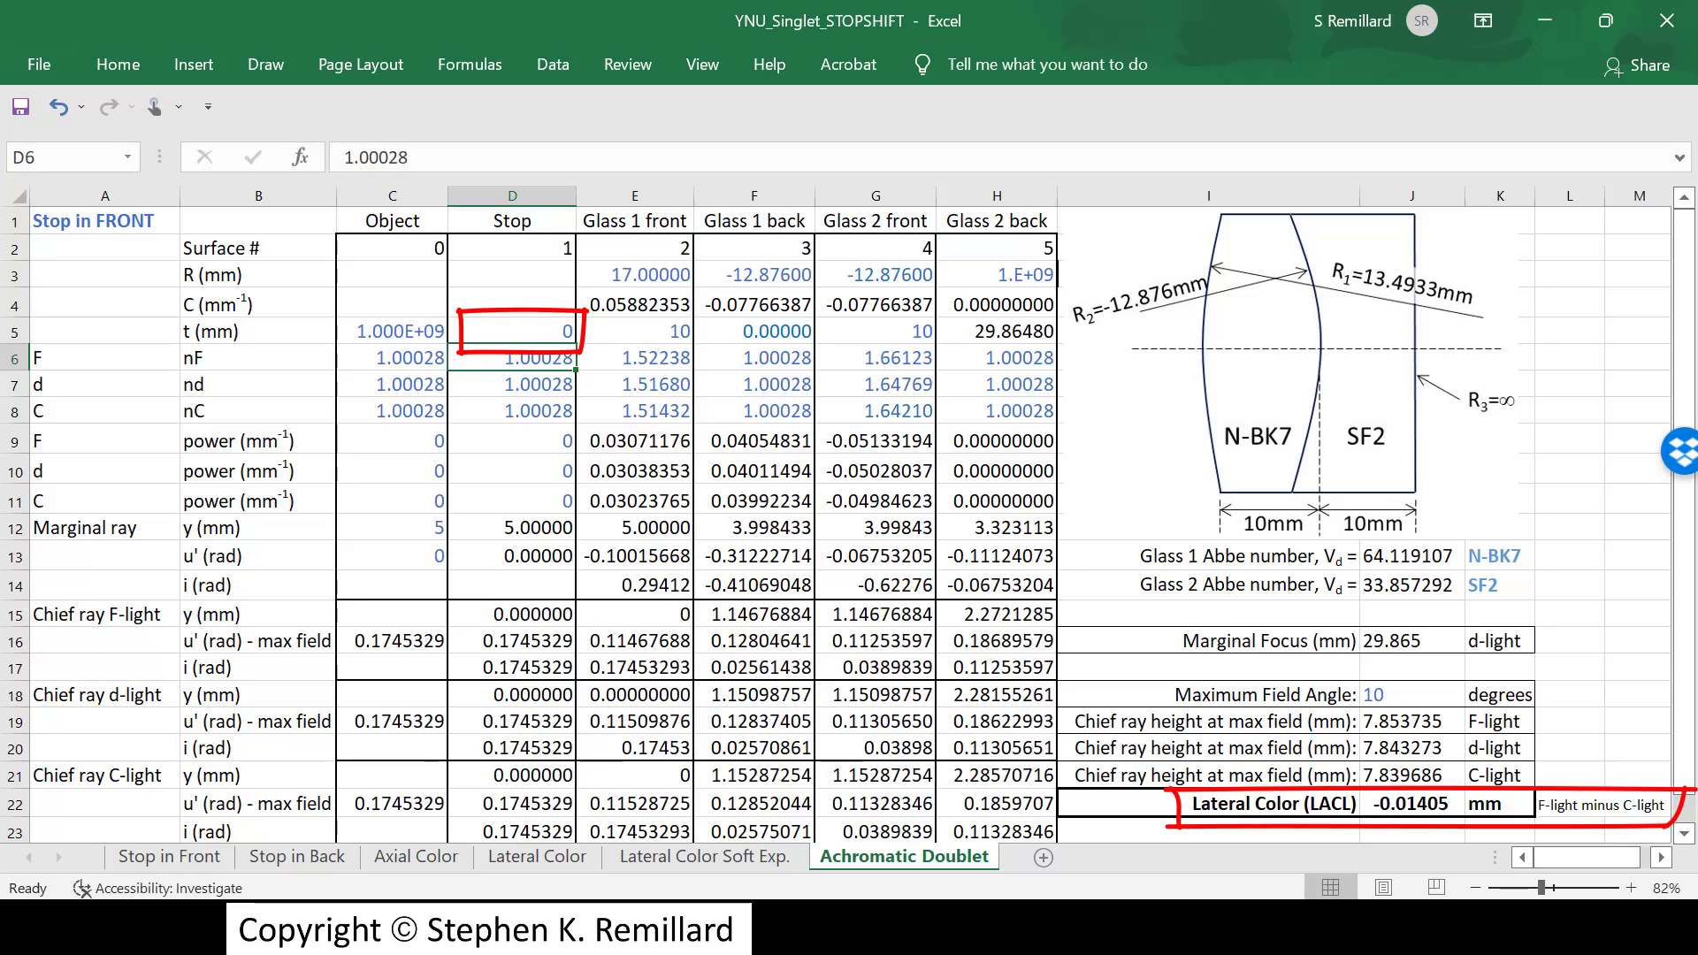
Step: Undo the last stop thickness and Glass 1 front radius changes, and select the empty cell L10
left_click(512, 331)
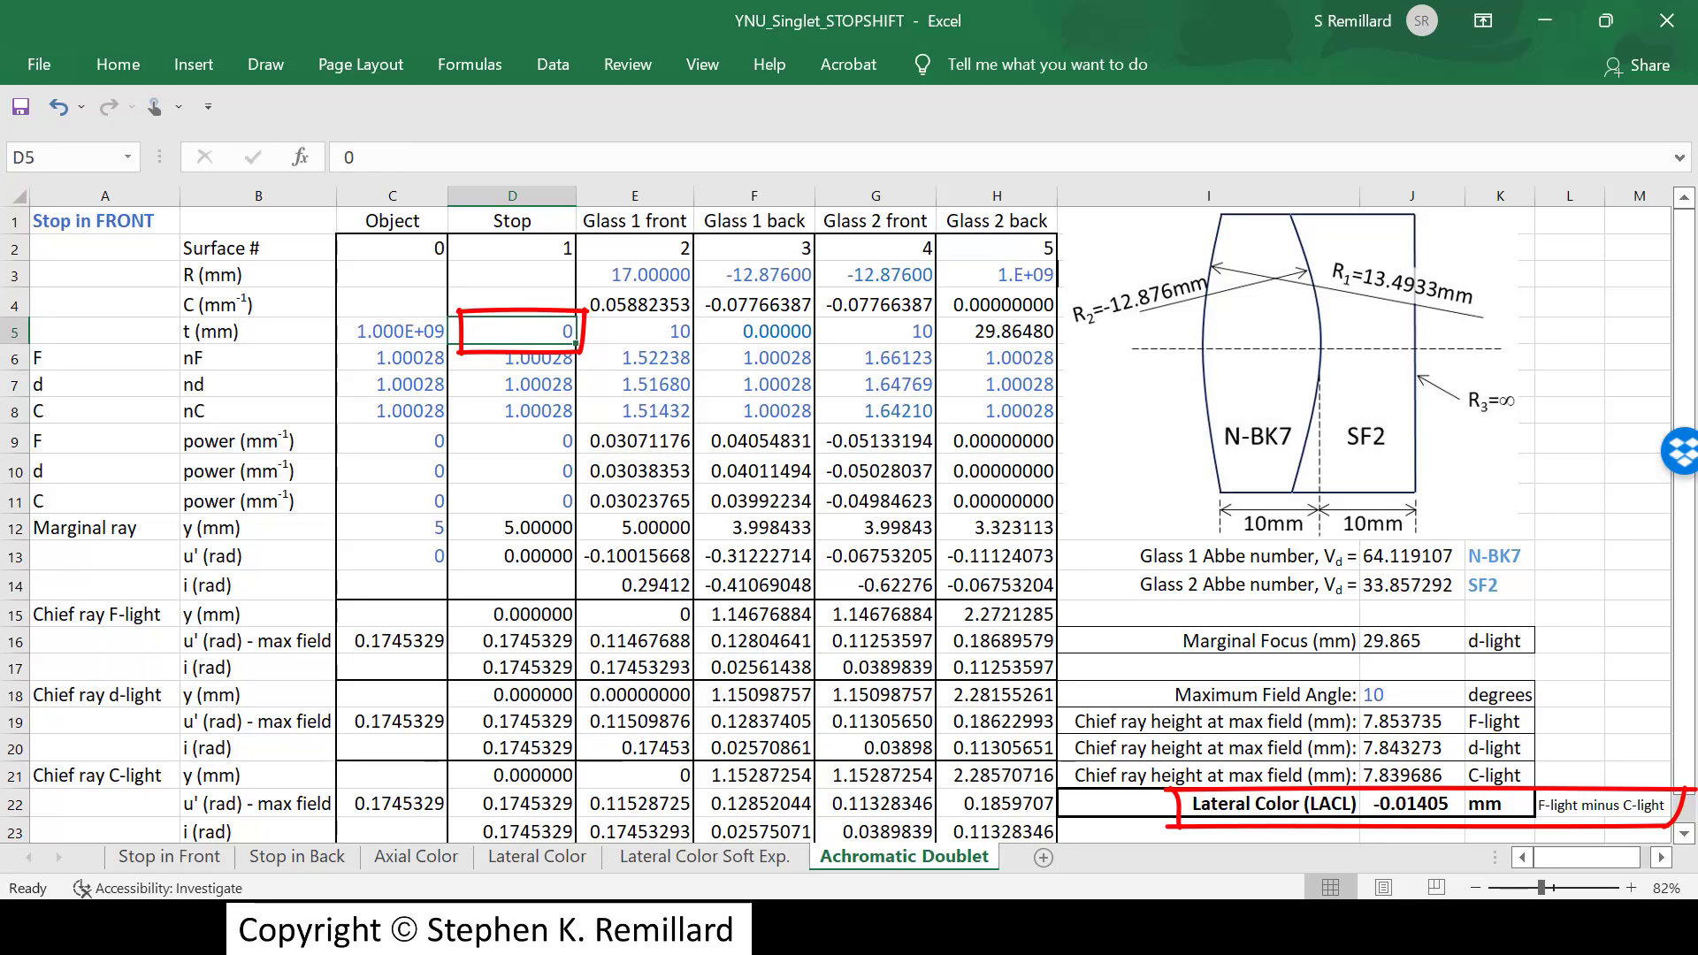
key("ctrl+z")
key("ctrl+z")
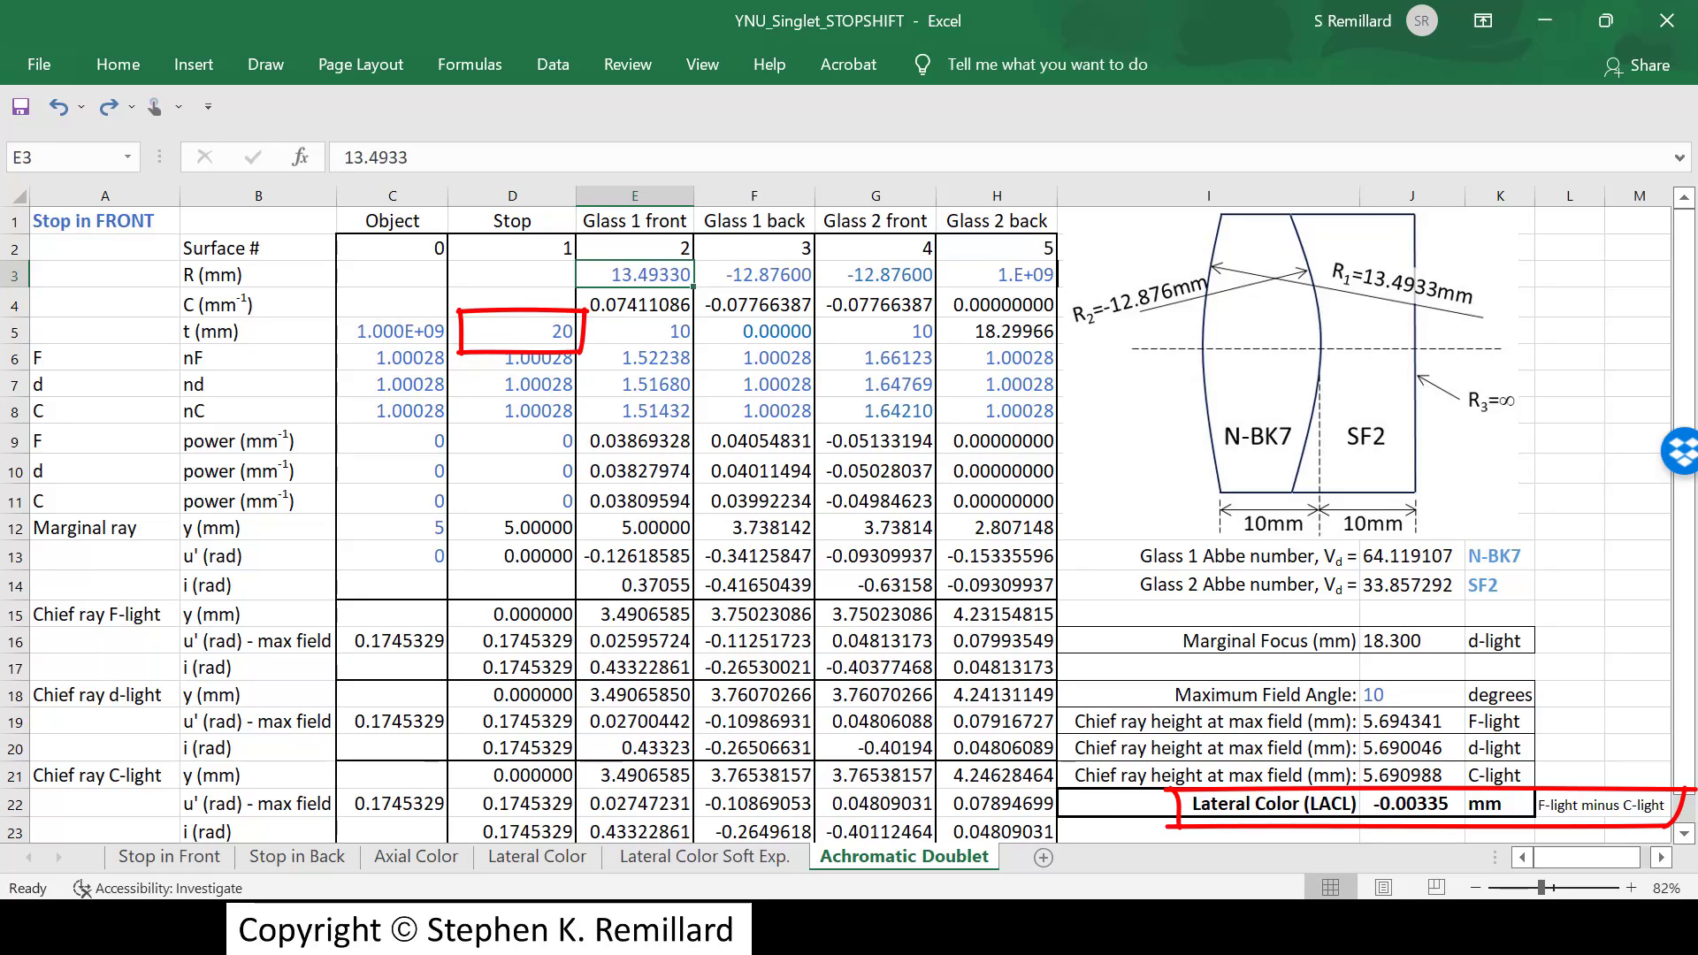
left_click(1570, 470)
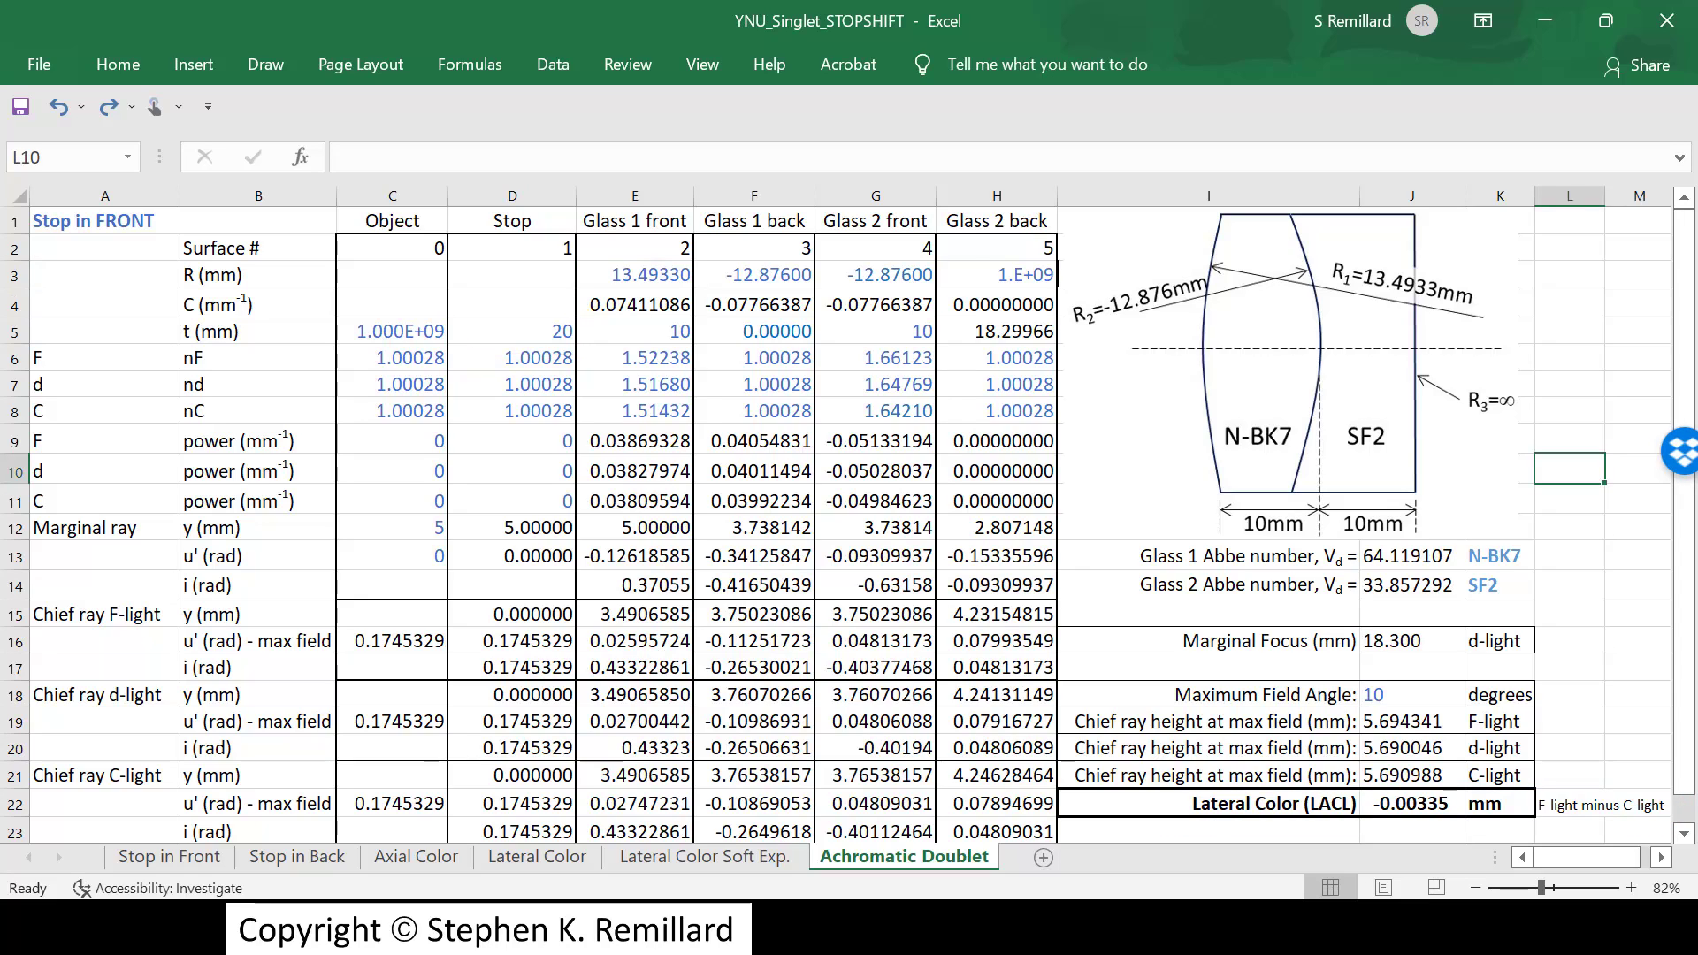